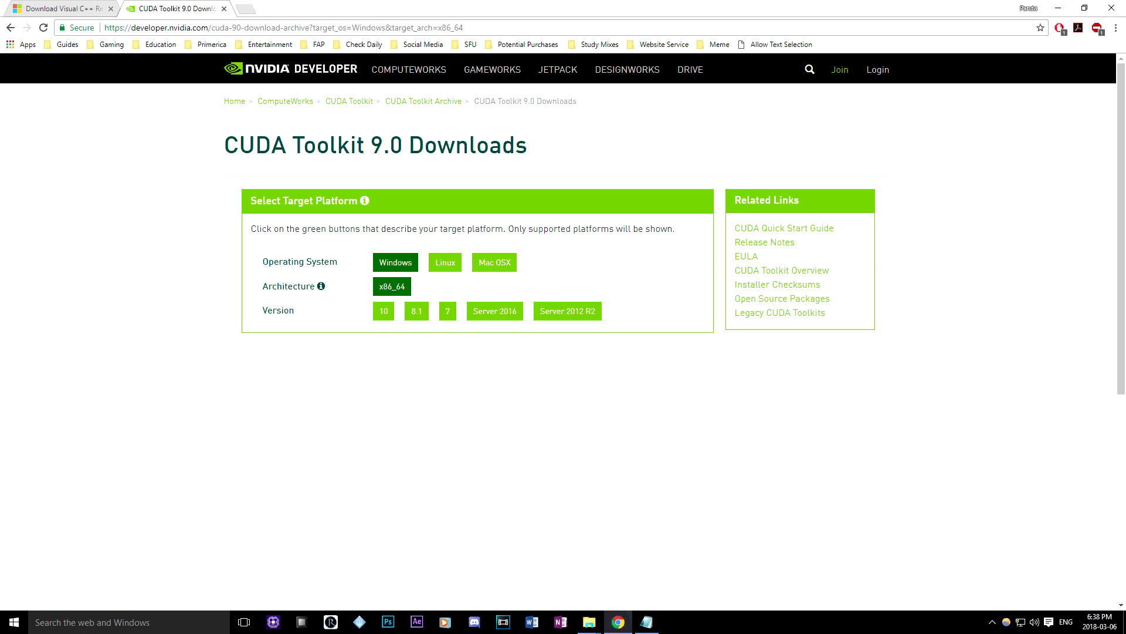
Start the Visual C++ 2015 download and toggle the vc_redist.x64 file
key("ctrl+shift+Tab")
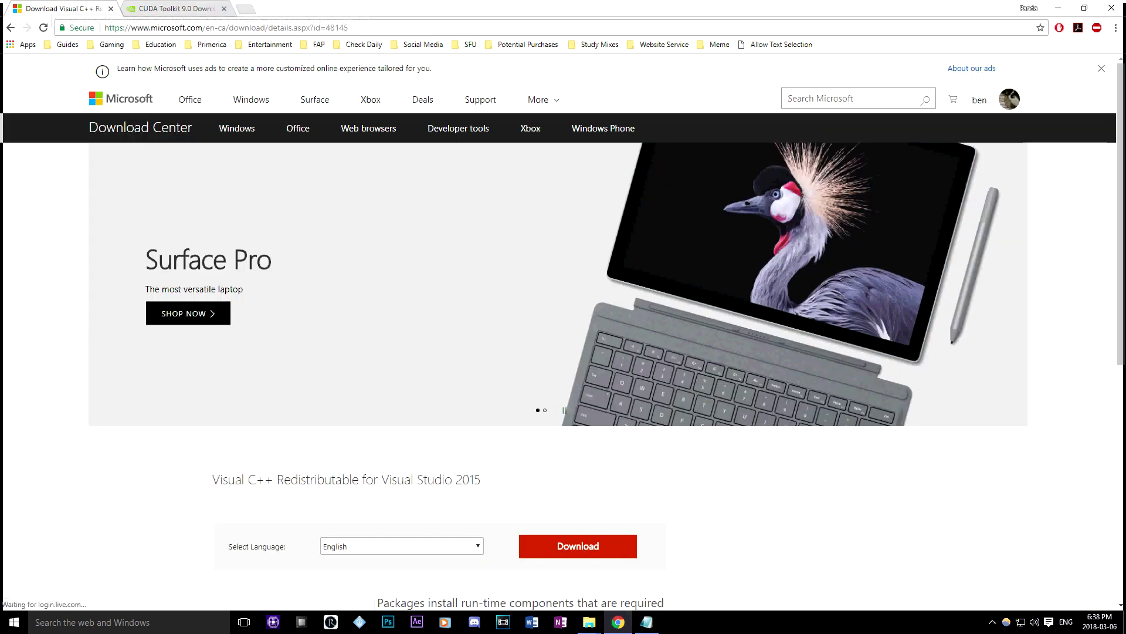
scroll(564, 352, "down", 3)
left_click(579, 252)
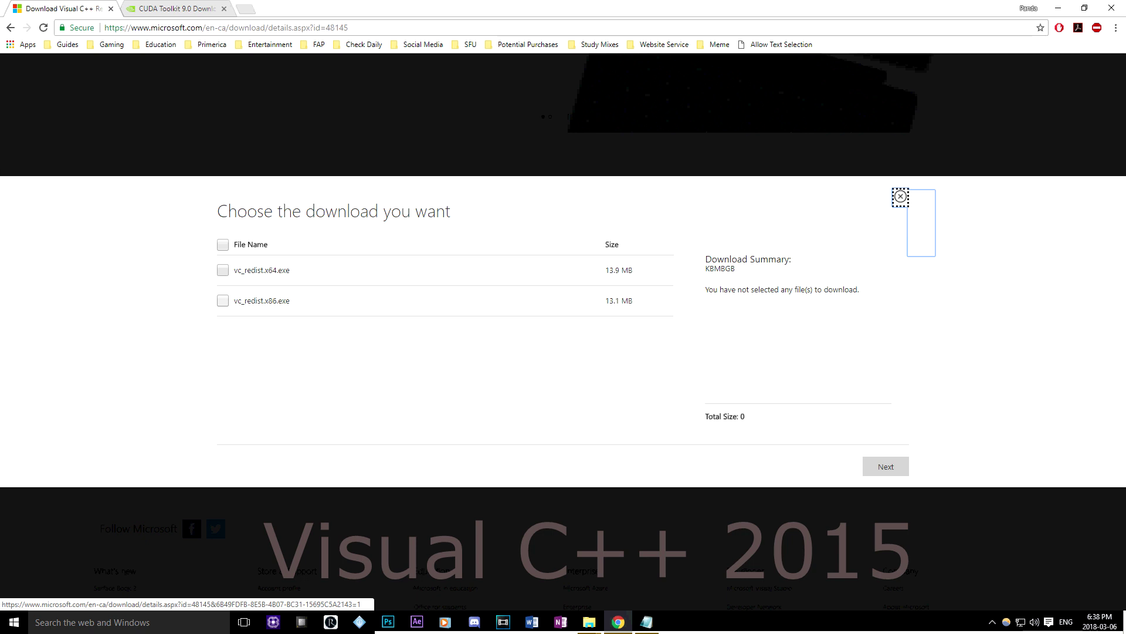
left_click(224, 270)
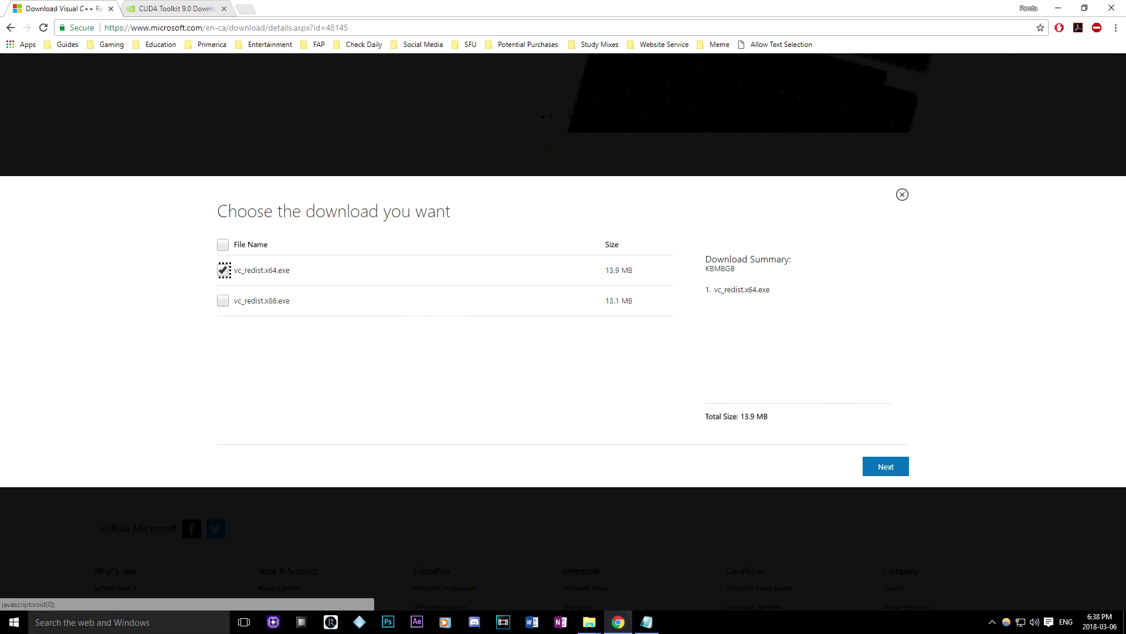
key("space")
Back on the CUDA Toolkit 9.0 page, choose Windows 10 and the local exe installer
key("ctrl+Tab")
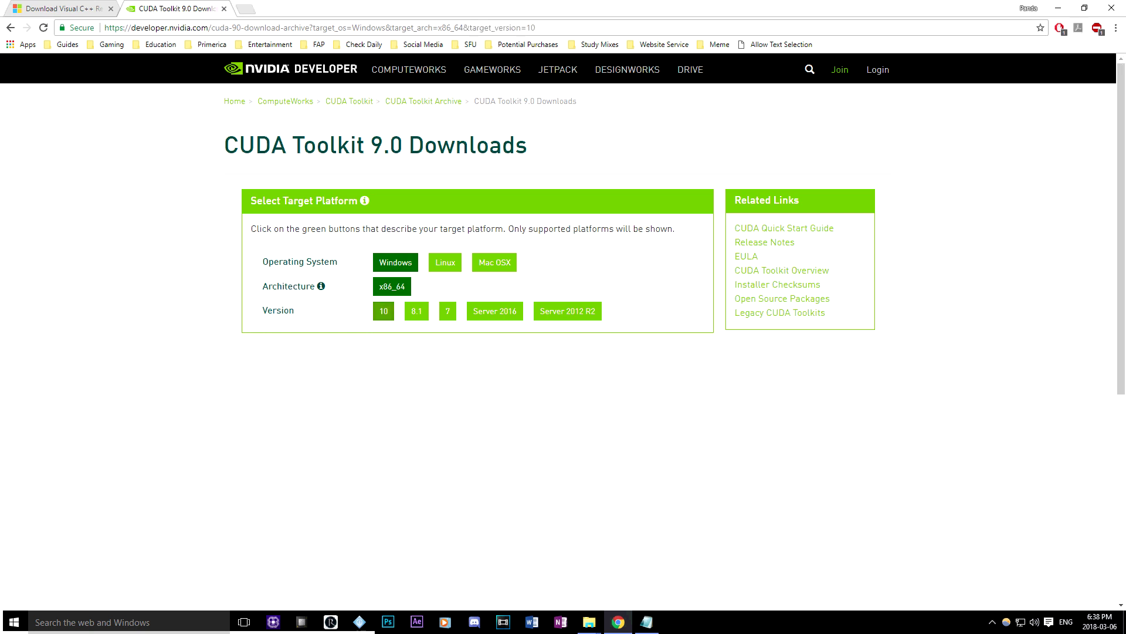
left_click(383, 310)
left_click(471, 335)
scroll(563, 332, "down", 1)
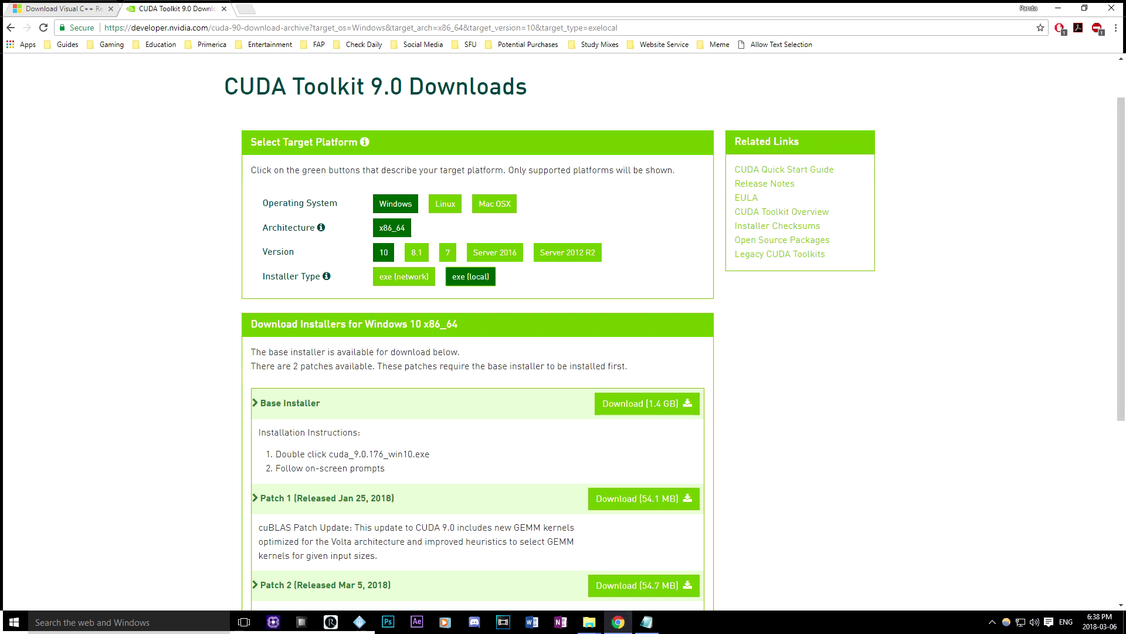
scroll(563, 332, "down", 1)
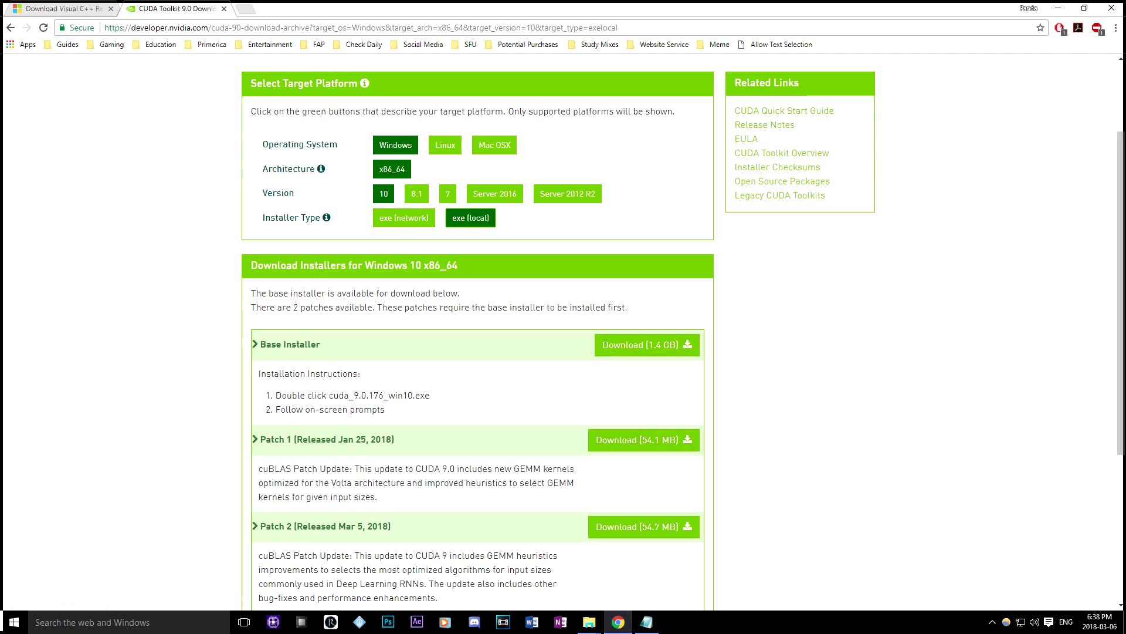
scroll(564, 332, "down", 3)
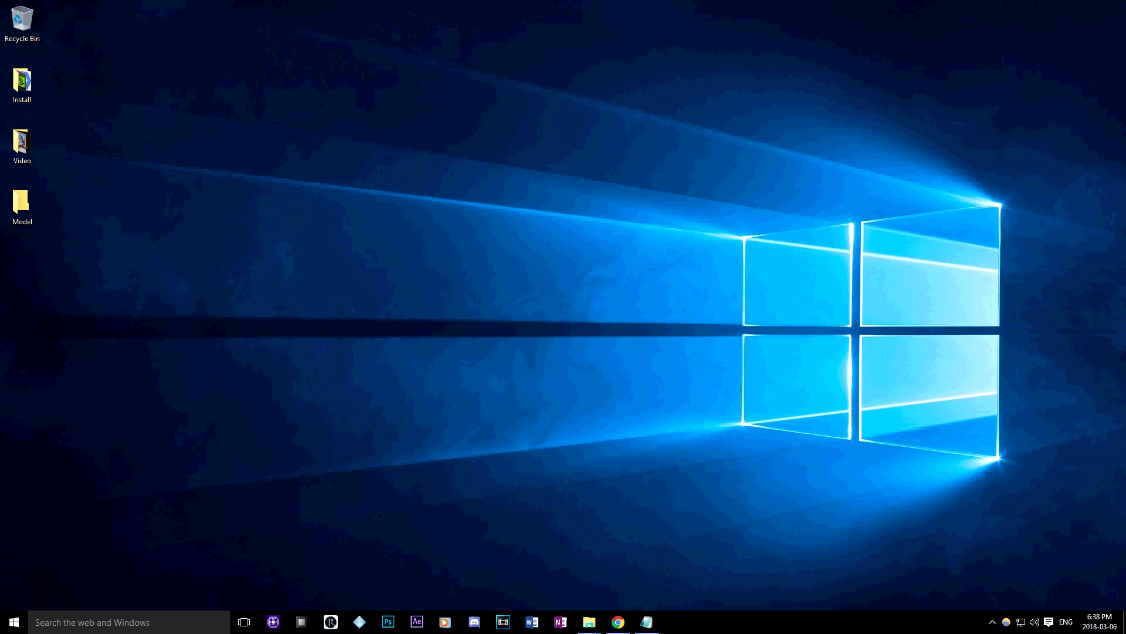
Open the desktop Install folder, centre its window and select the first CUDA patch installer
double_click(22, 83)
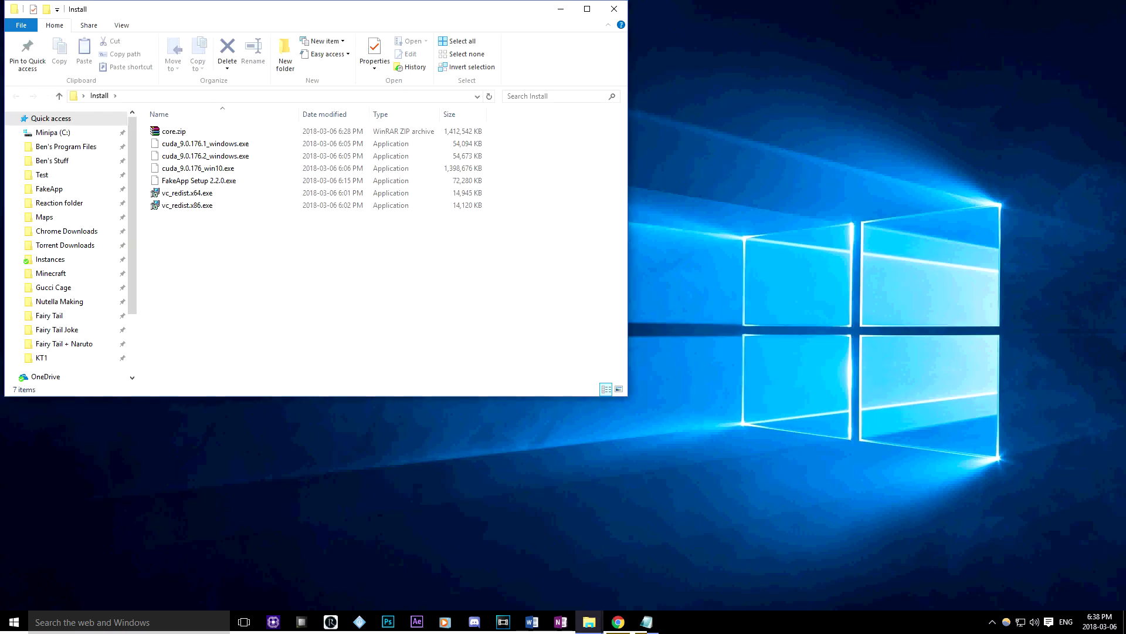
left_click_drag(223, 254, 313, 119)
left_click_drag(353, 9, 598, 74)
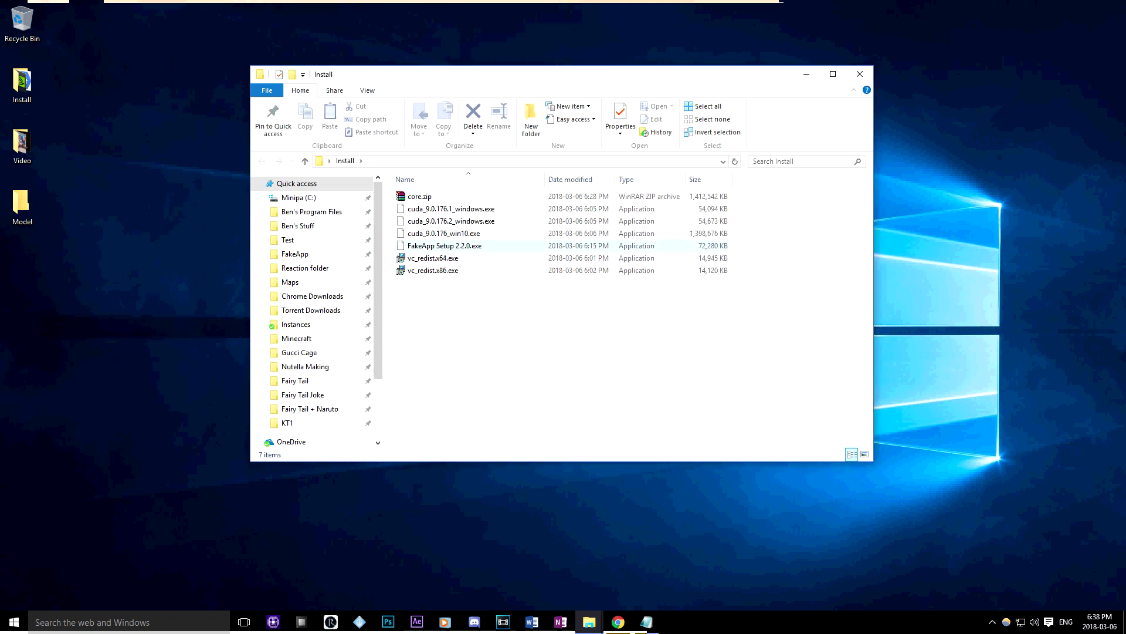
left_click(452, 209)
Search 'add' to review Add or remove programs, then close Settings
left_click(93, 621)
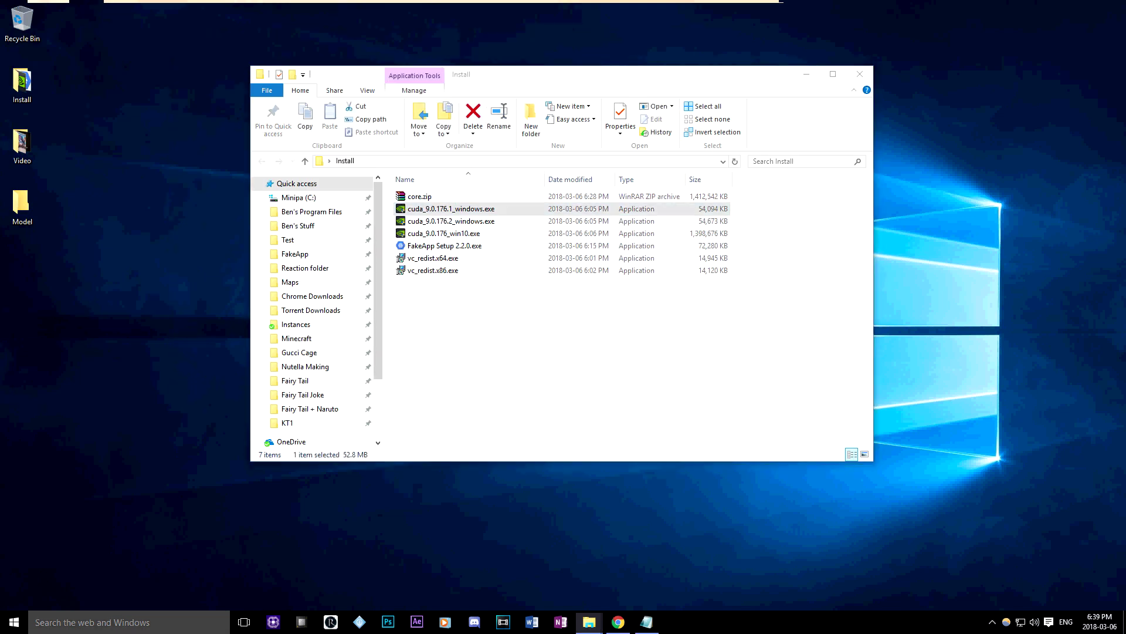
type("soft")
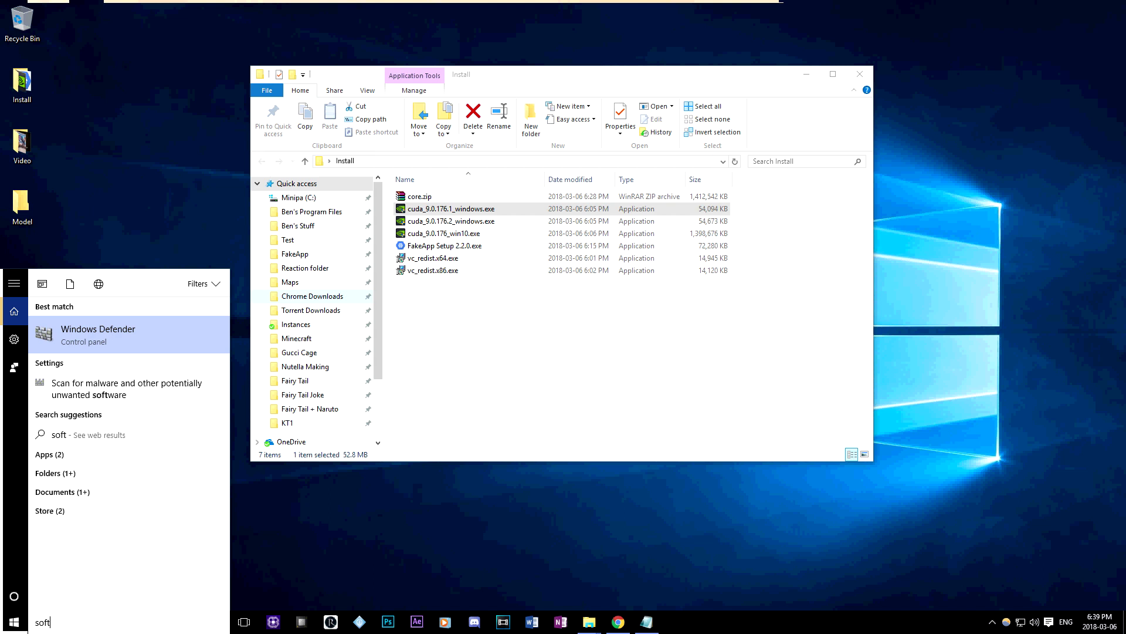
key("BackSpace")
key("BackSpace")
key("BackSpace")
type("add")
key("Return")
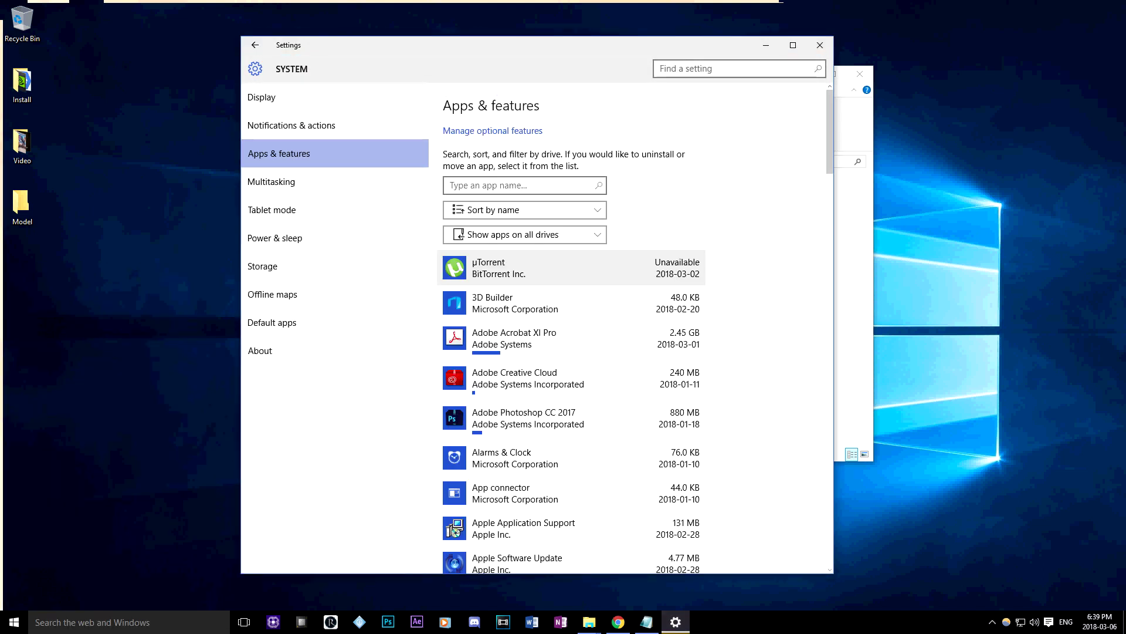
scroll(572, 290, "down", 3)
scroll(572, 291, "down", 5)
scroll(572, 291, "down", 5)
scroll(572, 291, "down", 3)
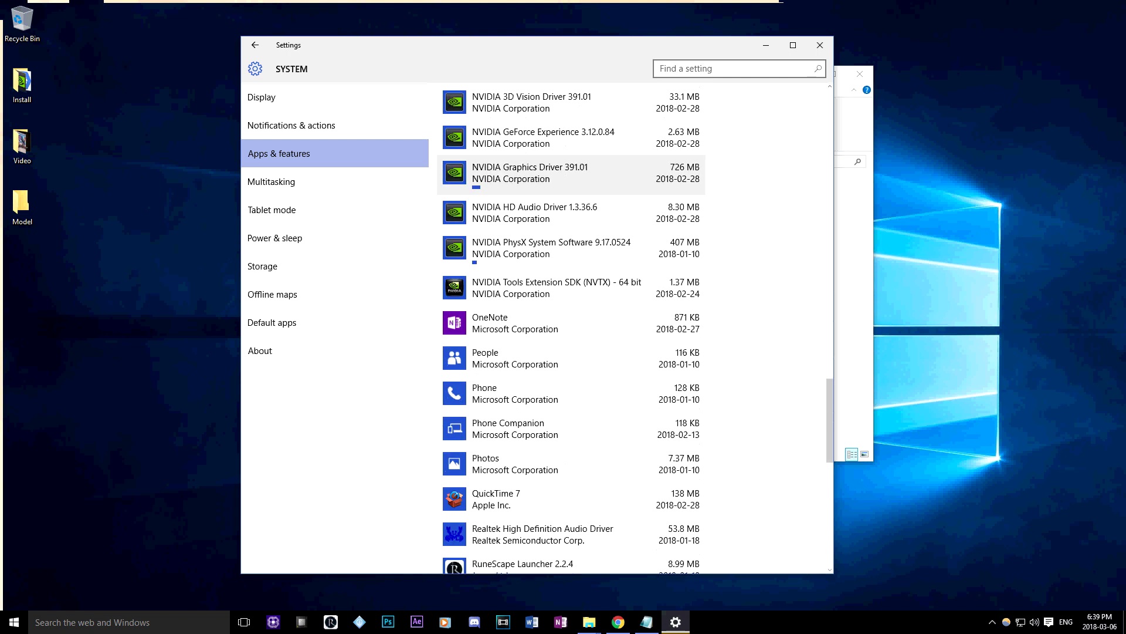
scroll(572, 291, "up", 2)
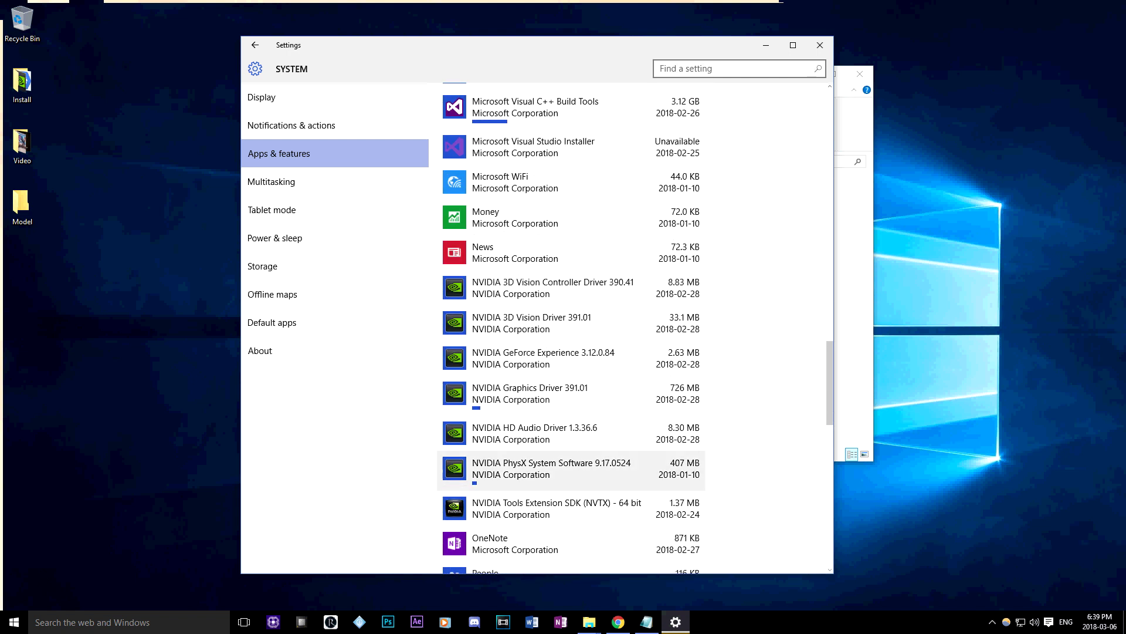
left_click(820, 45)
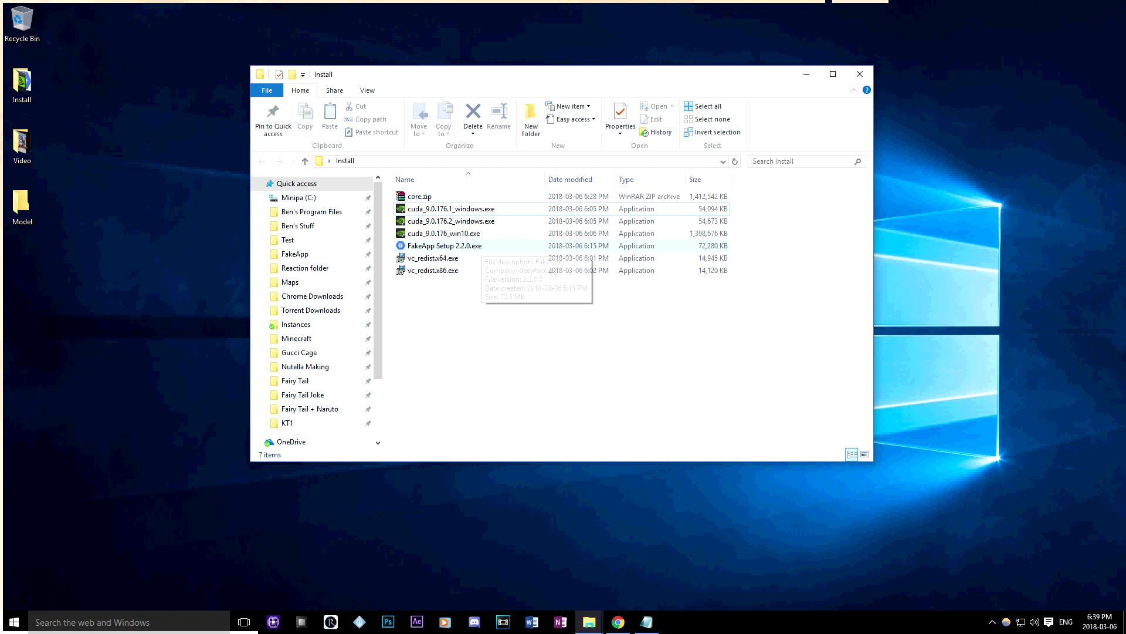
Select FakeApp Setup 2.2.0.exe in the Install folder
left_click(458, 247)
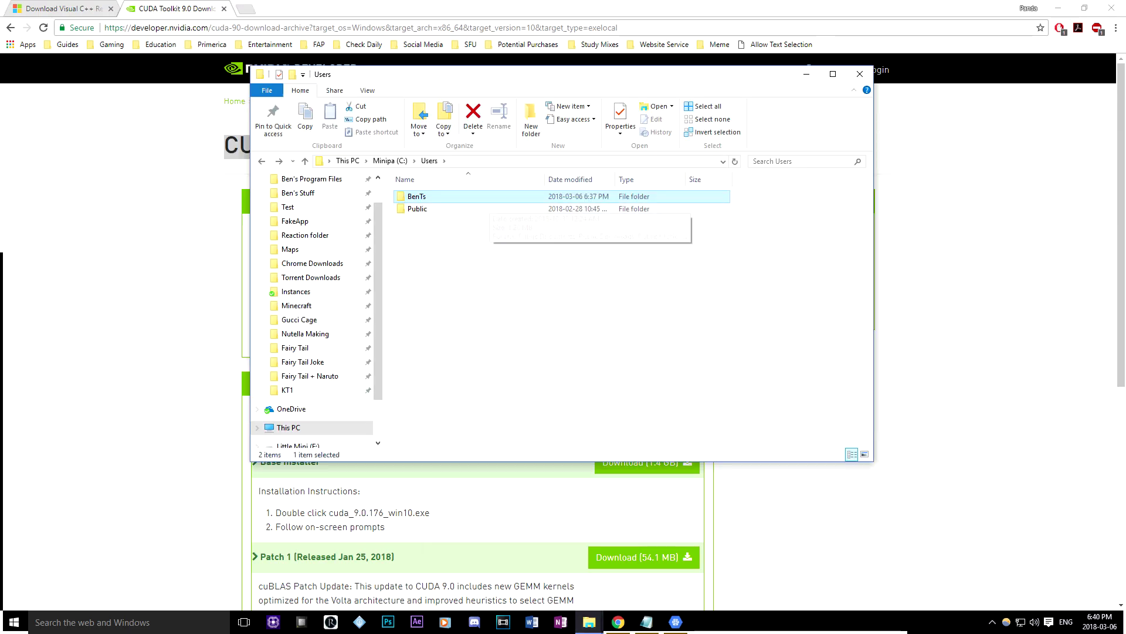
Turn on Show hidden files and folders in File Explorer Options
key("super")
type("file")
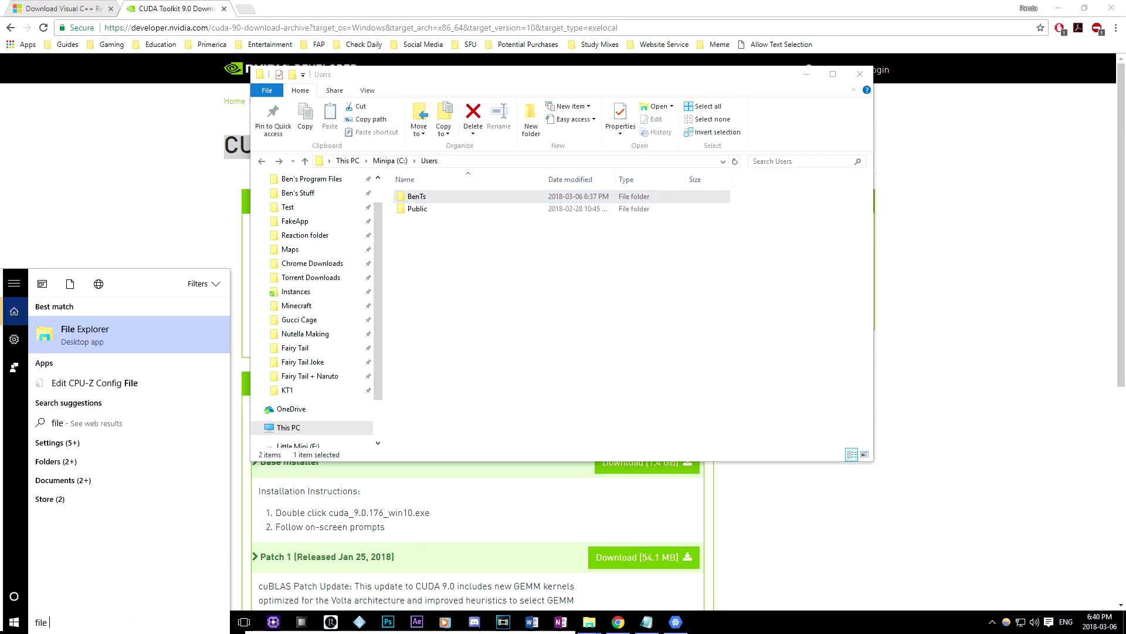
key("BackSpace")
key("BackSpace")
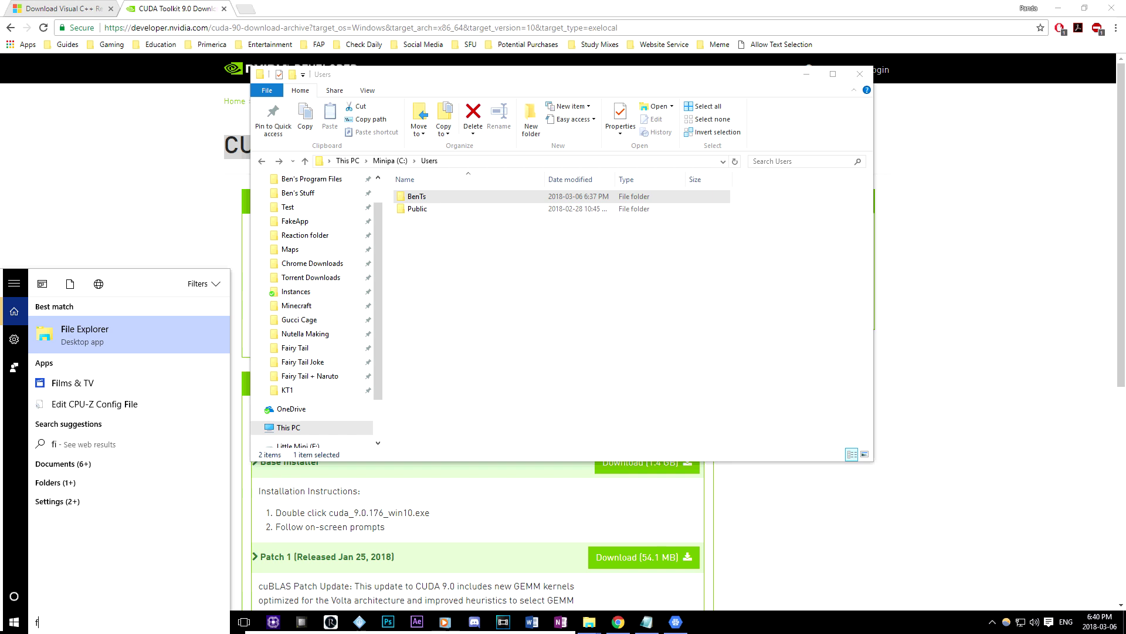
key("BackSpace")
key("BackSpace")
type("folder")
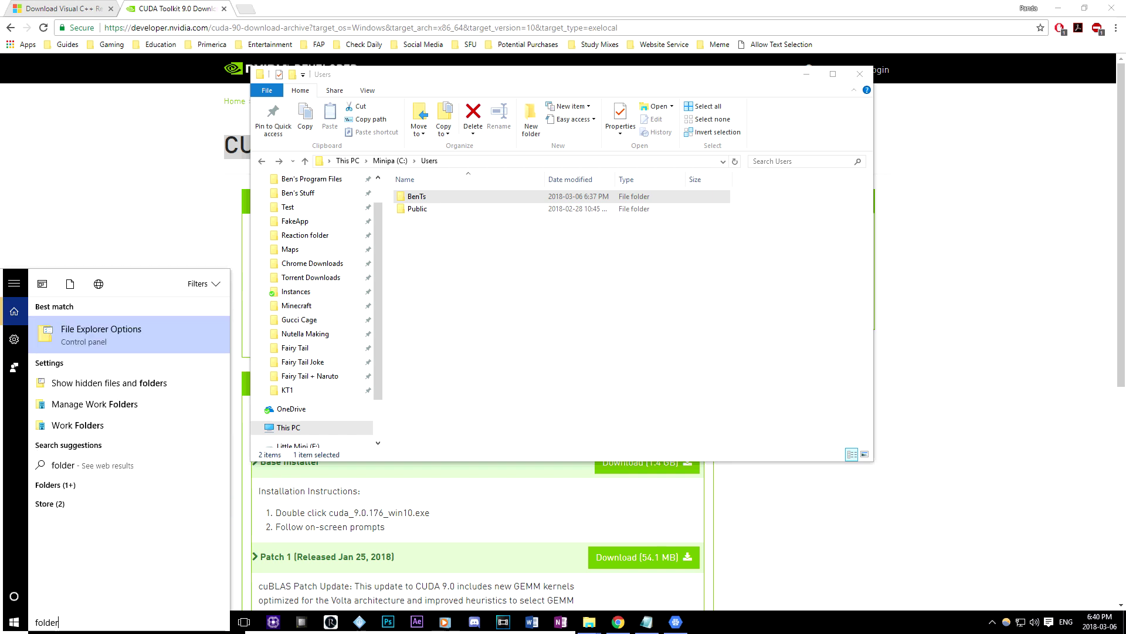
left_click(109, 383)
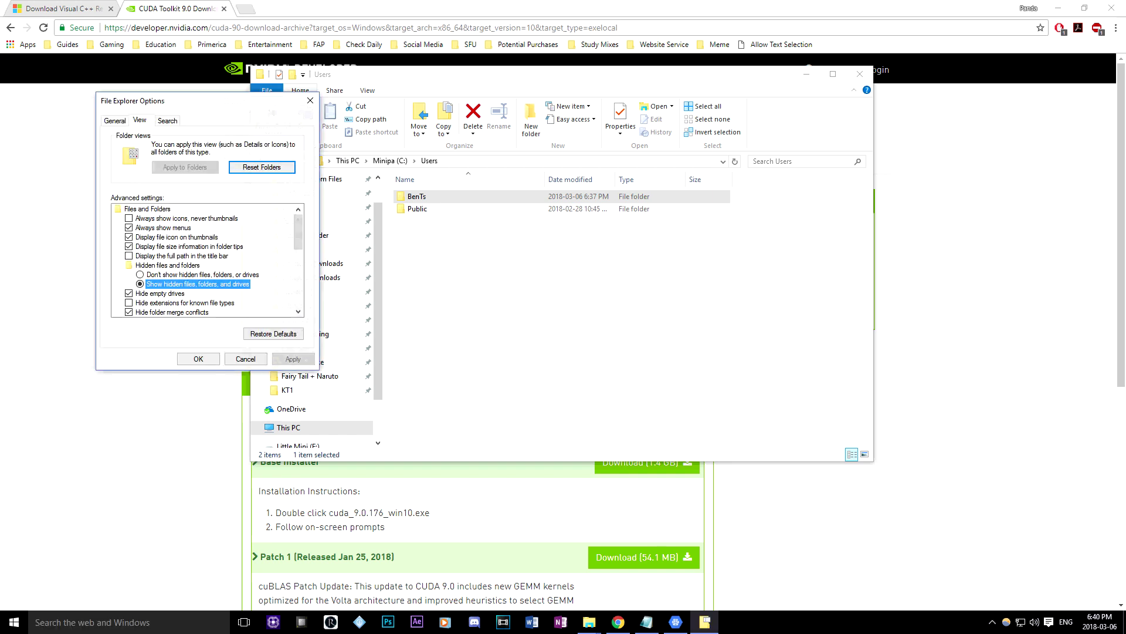
left_click(198, 357)
Browse to user\AppData\Local\FakeApp, launch FakeApp.exe once and close it
double_click(417, 196)
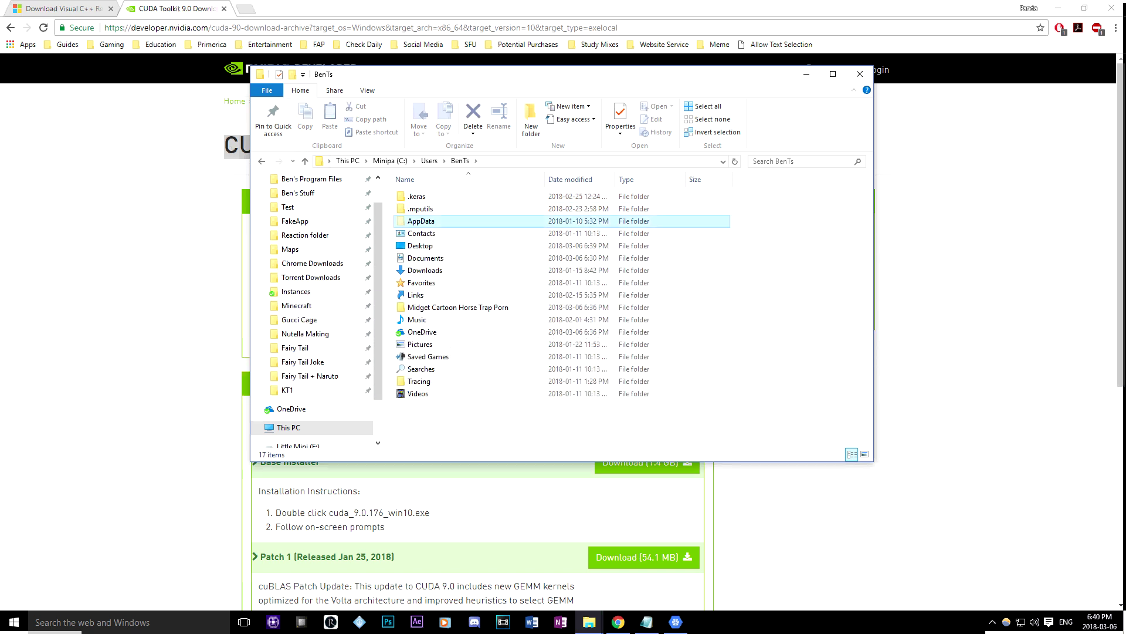
double_click(421, 221)
double_click(416, 196)
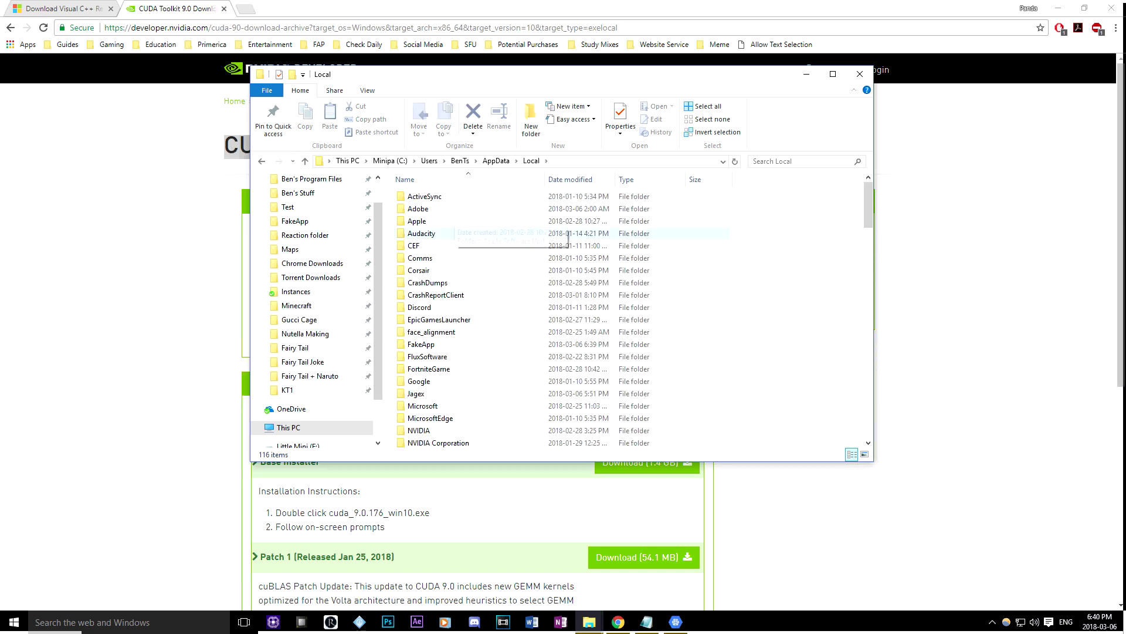
scroll(564, 317, "down", 1)
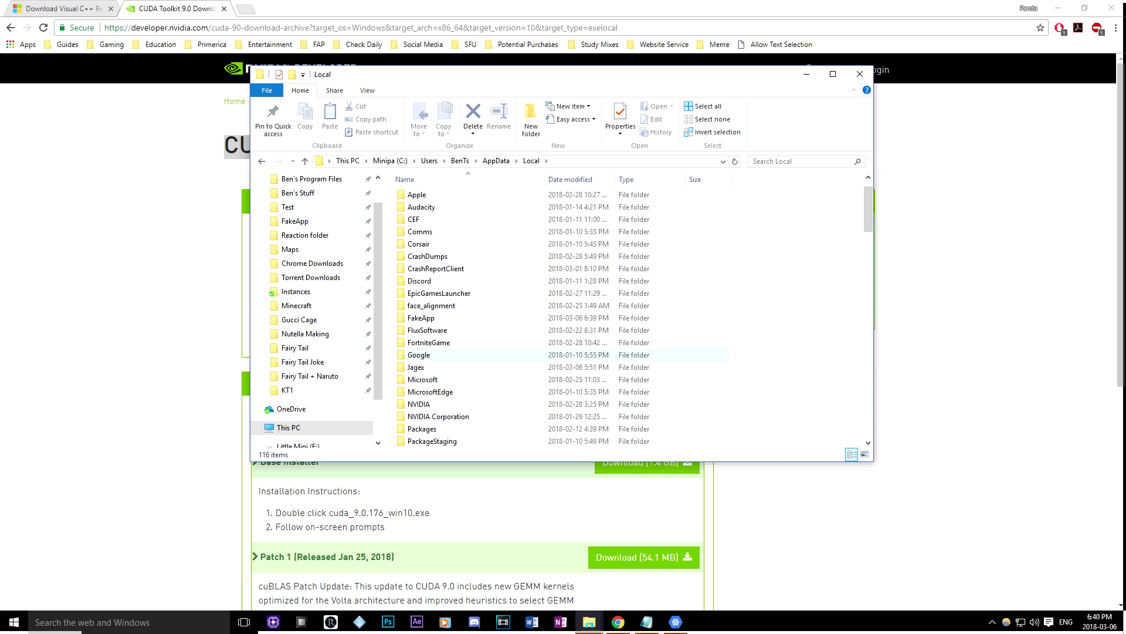
double_click(421, 318)
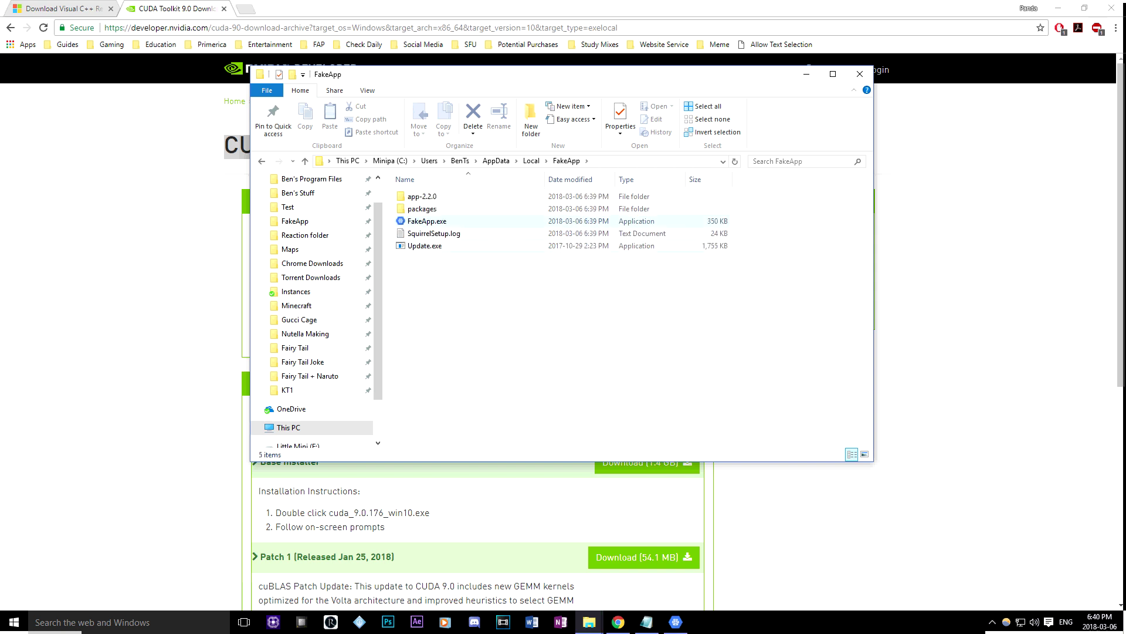
double_click(426, 221)
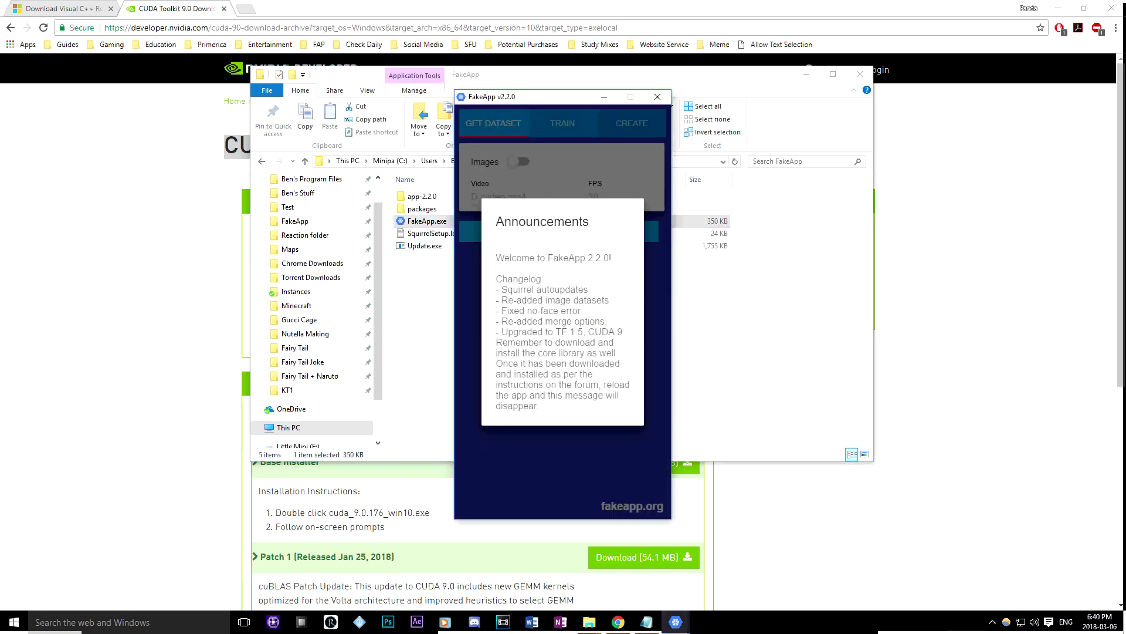
left_click(656, 97)
mouse_move(589, 621)
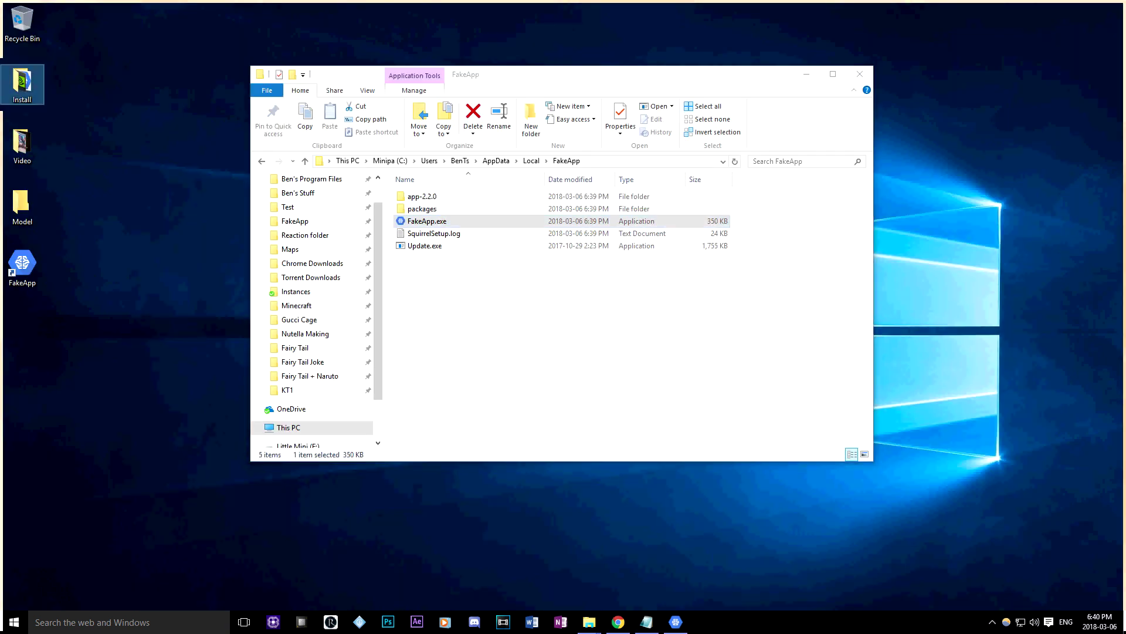
Open the Install folder in a second window and browse into app-2.2.0\resources\api
double_click(21, 84)
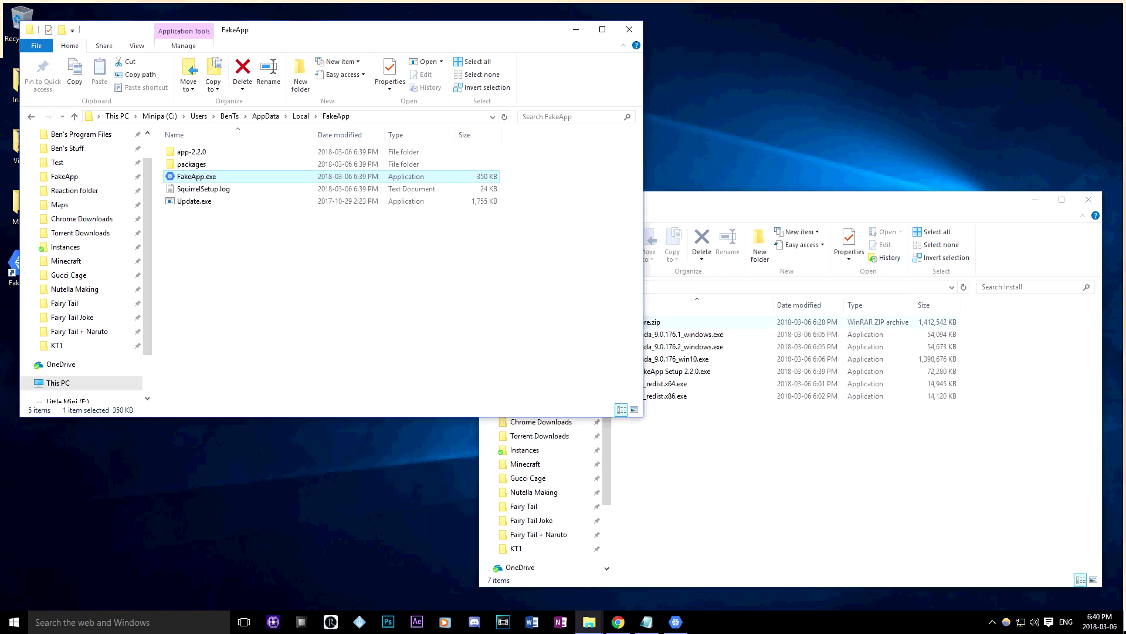
key("Up")
key("Up")
key("Return")
key("Down")
key("Return")
key("Down")
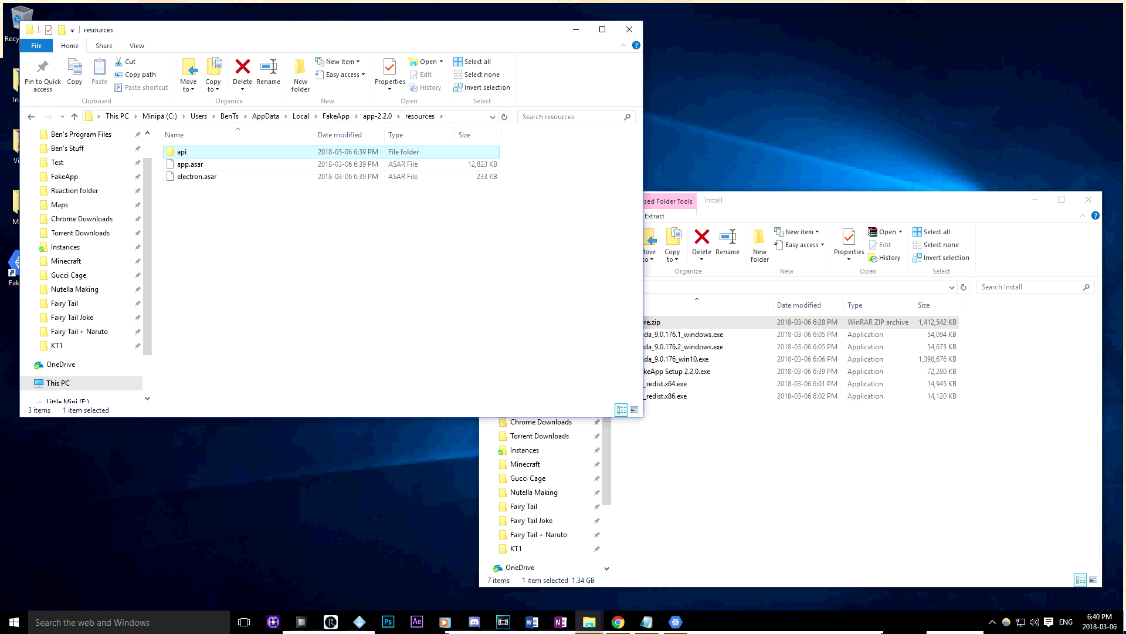
key("Return")
Copy core.zip into the api folder, extract it with WinRAR, and return to FakeApp.exe
key("alt+Tab")
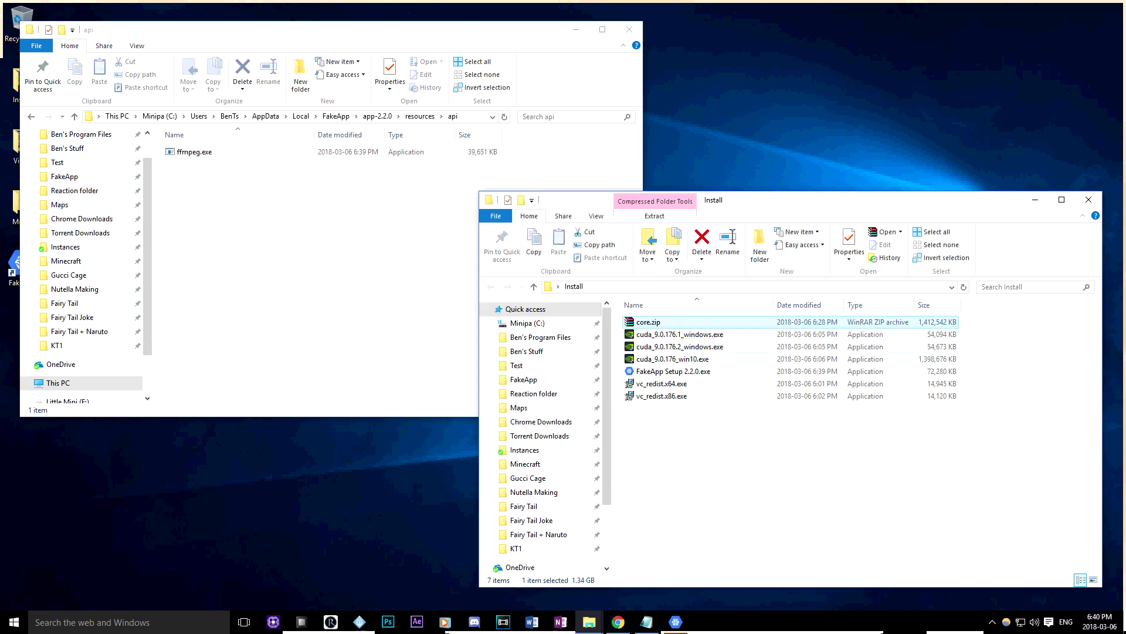
right_click(688, 324)
left_click(704, 480)
right_click(352, 260)
left_click(378, 343)
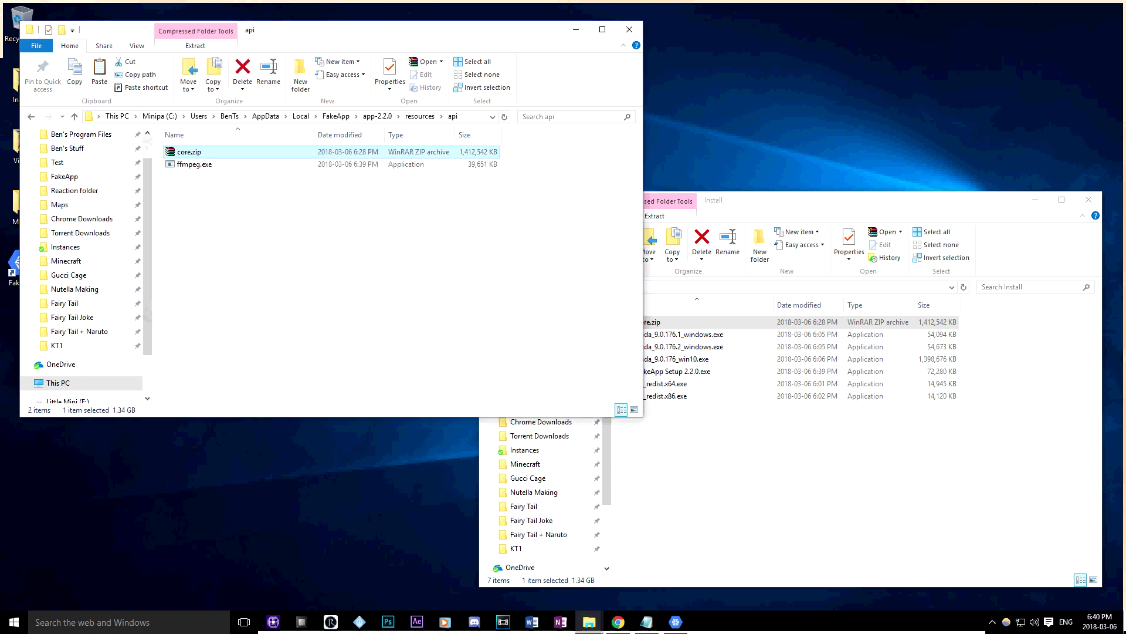
right_click(234, 152)
left_click(264, 196)
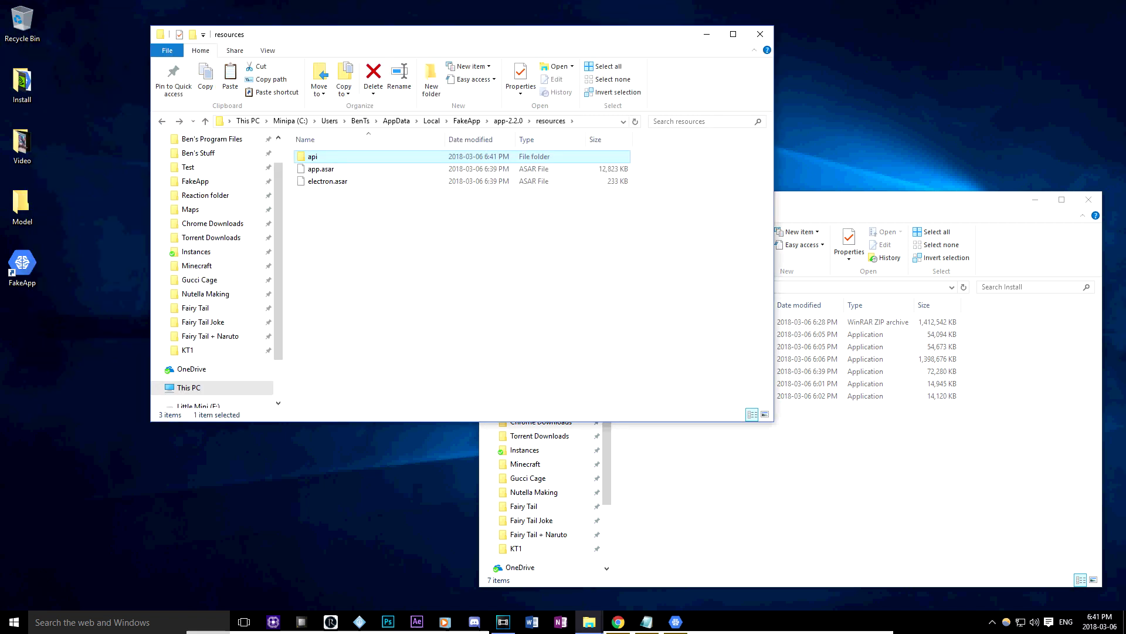
key("BackSpace")
key("BackSpace")
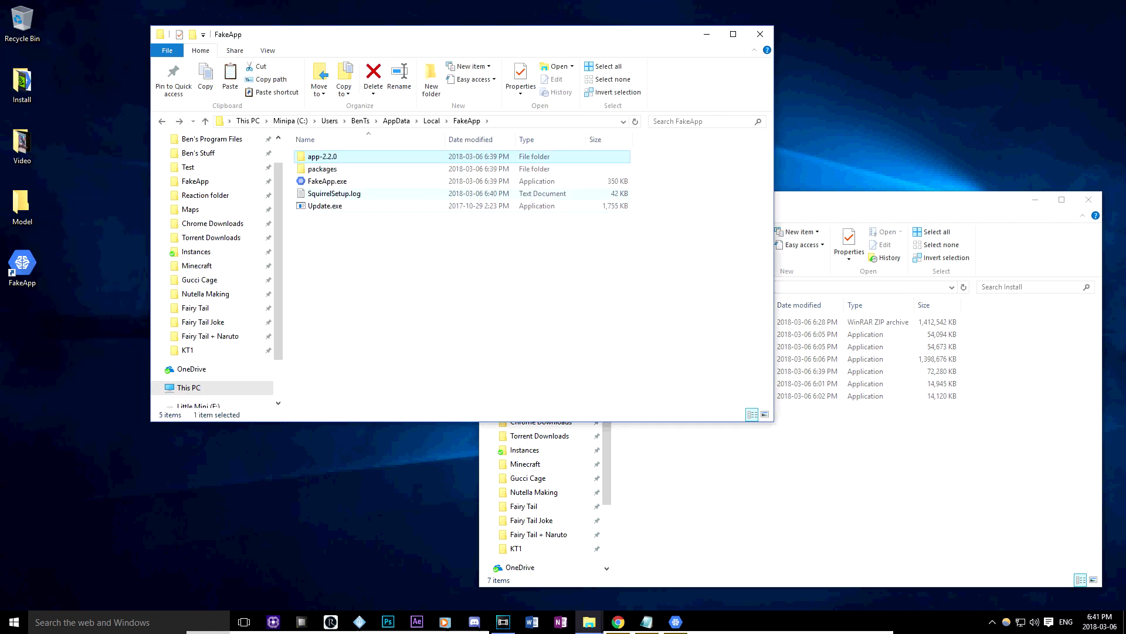
key("Down")
key("Down")
Launch FakeApp 2.2.0, then select the two Charles Dunce interview videos in the Video folder
key("Return")
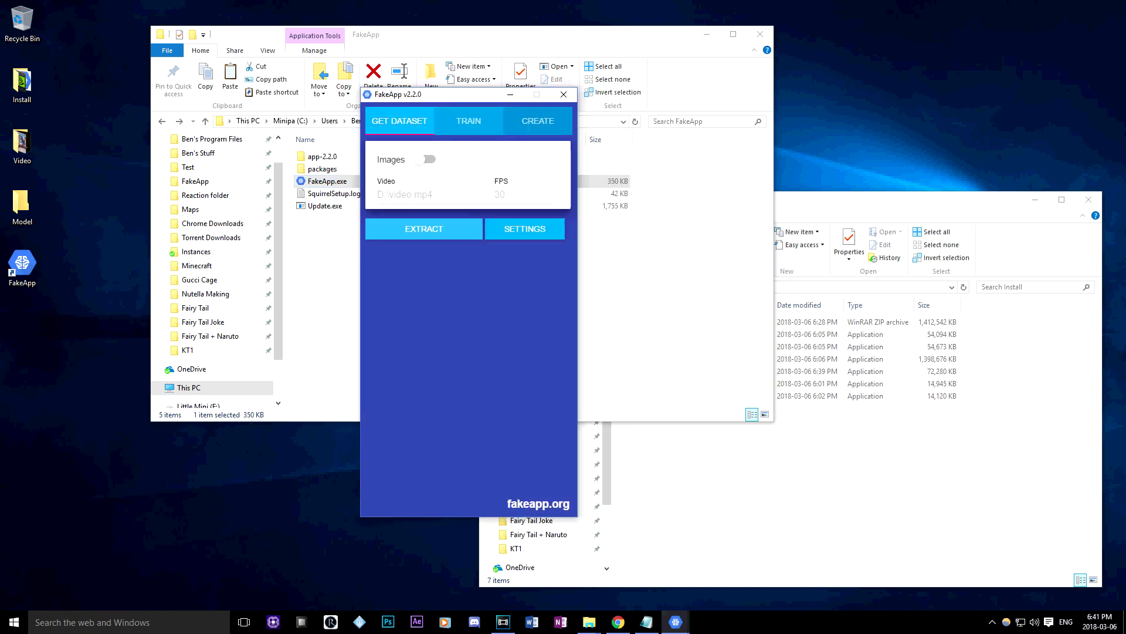
key("alt+Tab")
key("alt+Tab")
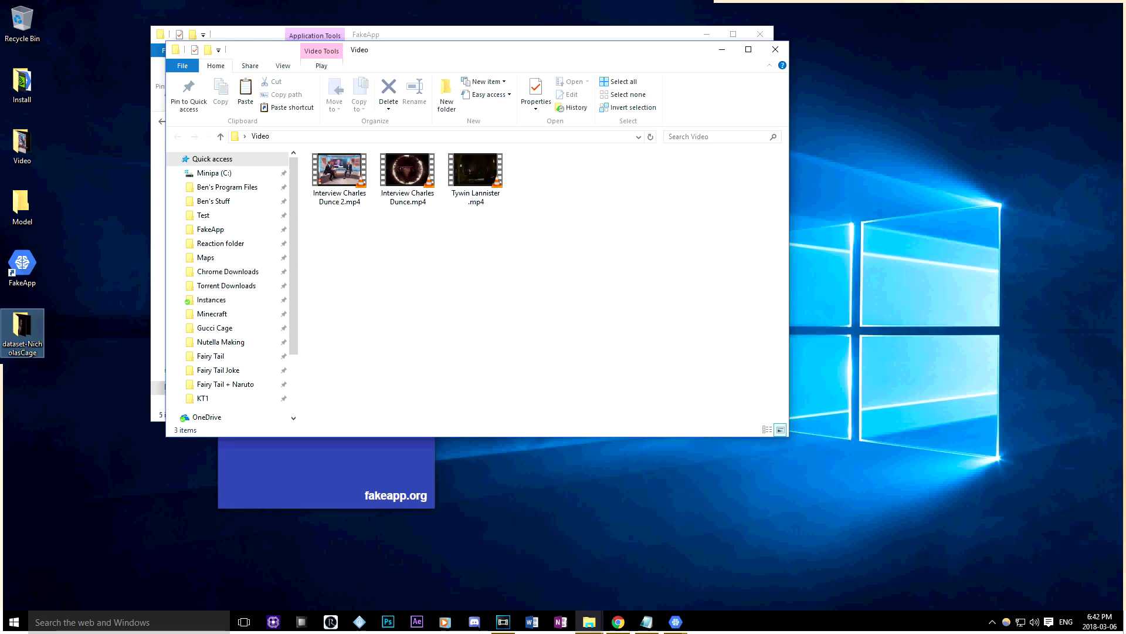
left_click_drag(420, 250, 309, 176)
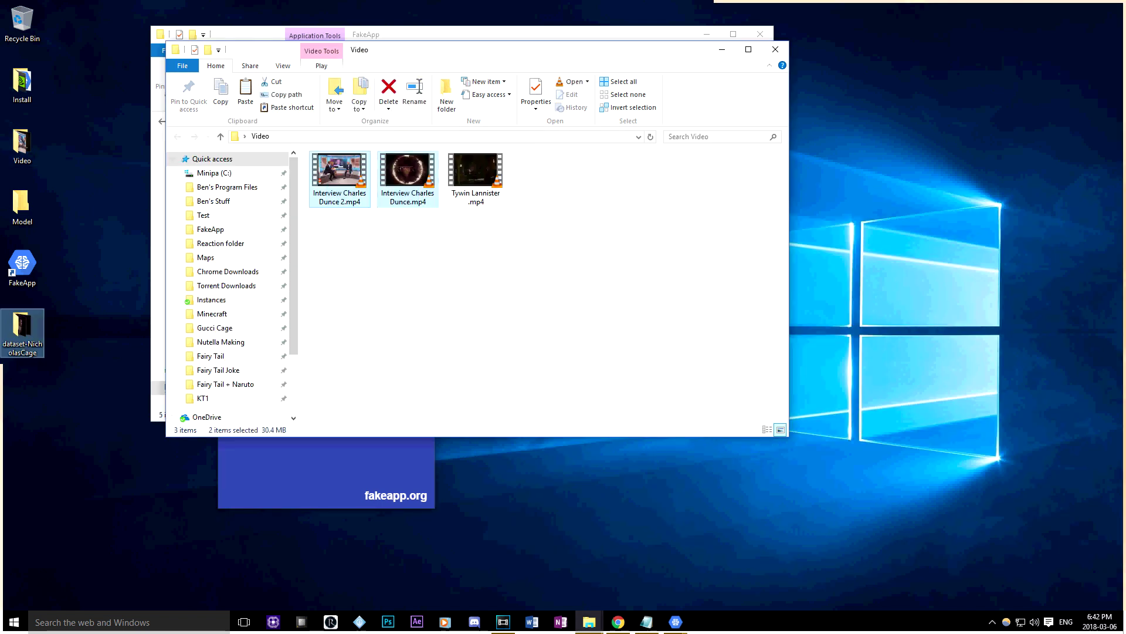
key("Right")
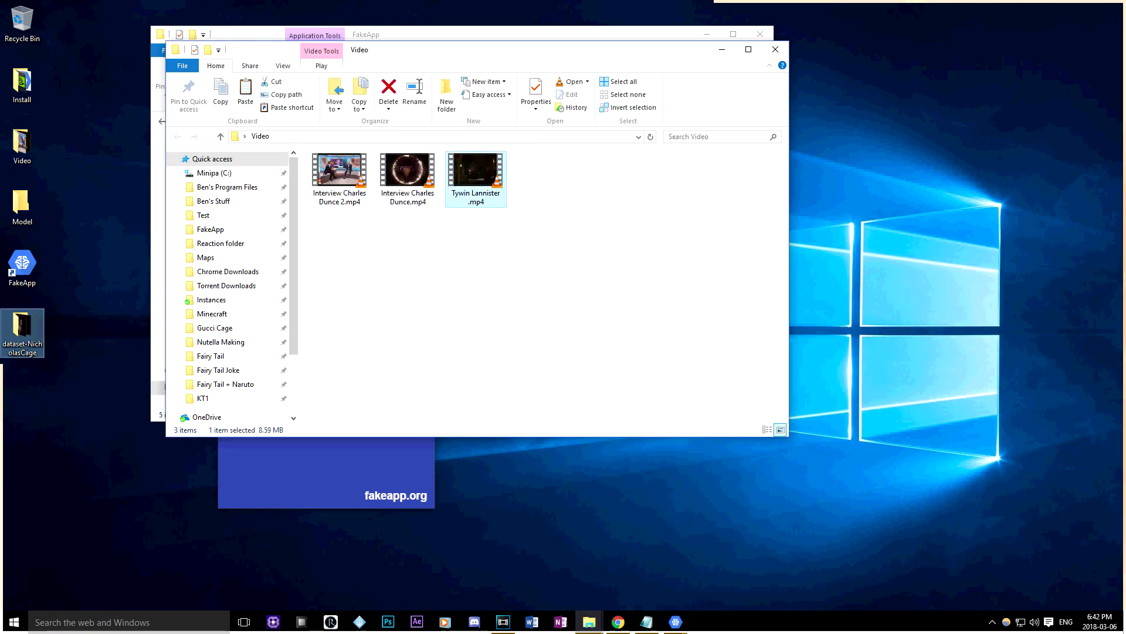
key("ctrl+space")
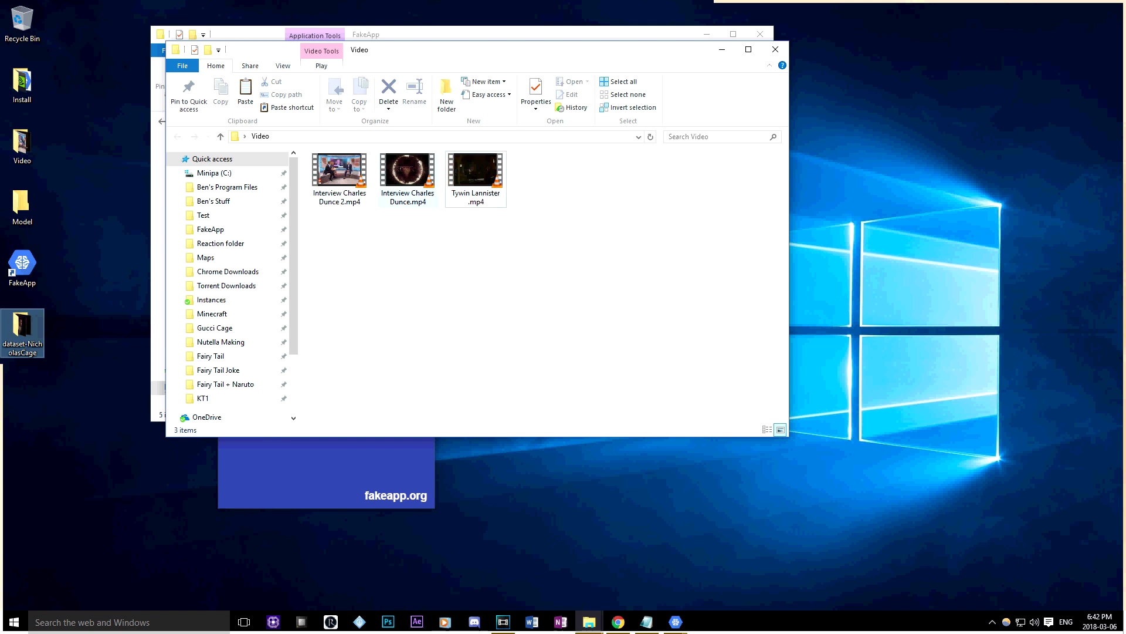
left_click_drag(431, 251, 311, 153)
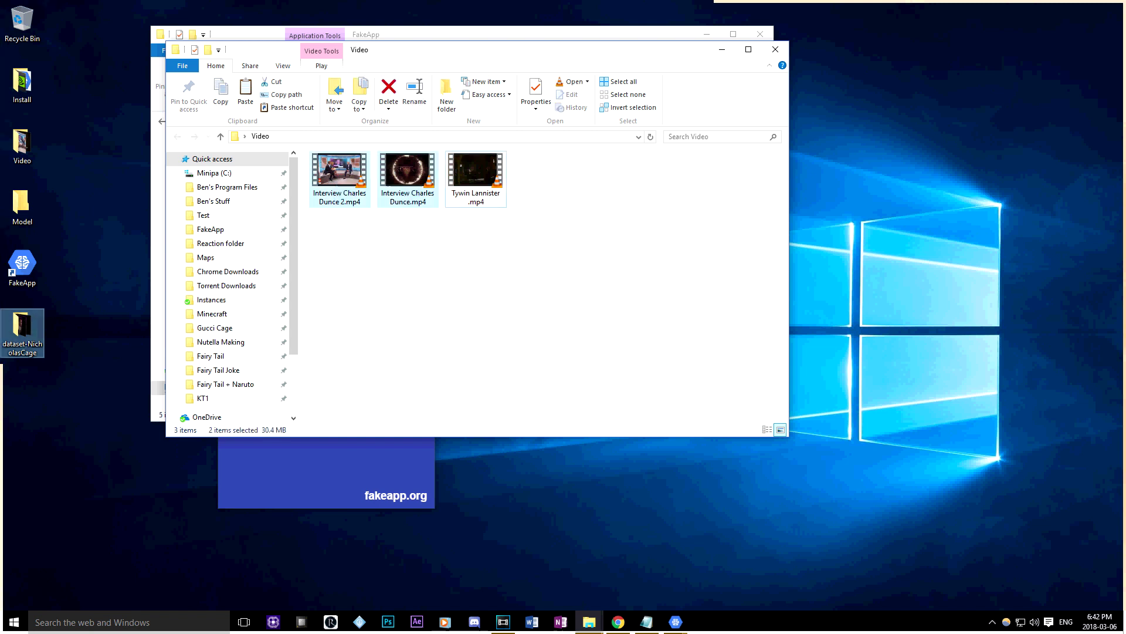
left_click(503, 622)
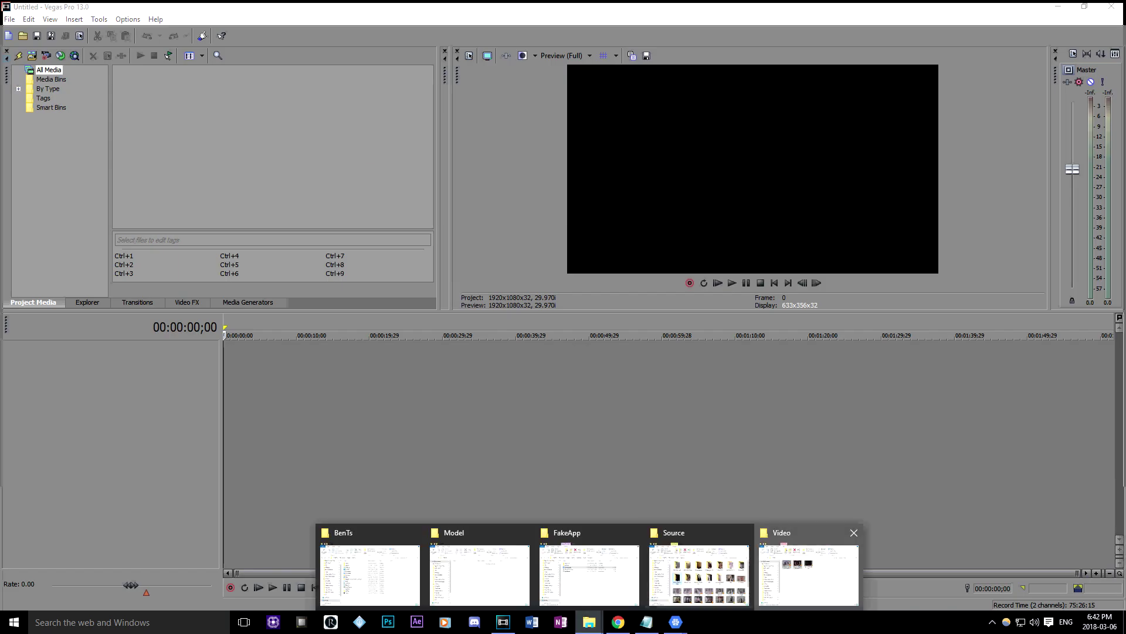
left_click(809, 572)
left_click_drag(407, 177, 528, 476)
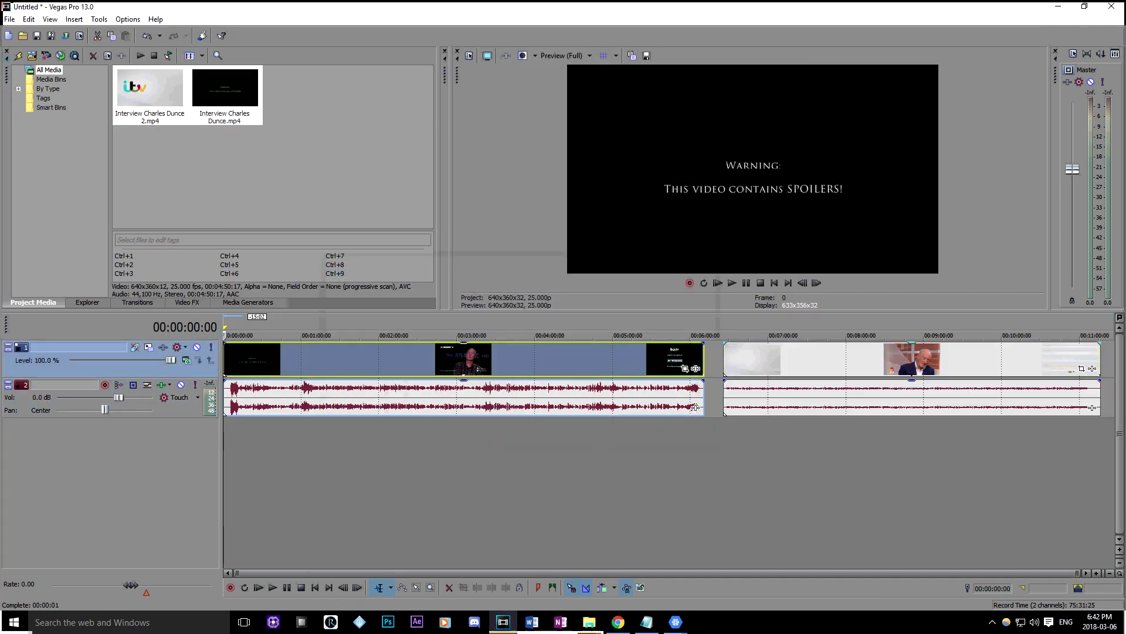
left_click_drag(726, 409, 705, 412)
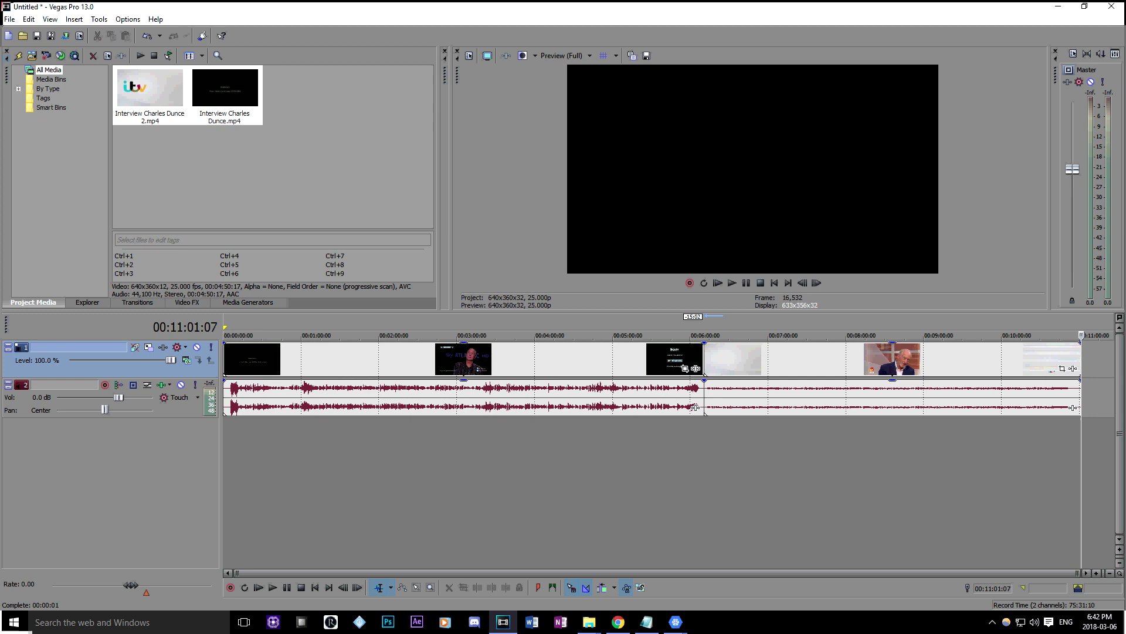
Scrub back to an earlier scene and drag the first clip's start earlier
left_click(756, 484)
mouse_move(756, 336)
left_mouse_down()
mouse_move(237, 335)
mouse_move(278, 361)
left_mouse_up()
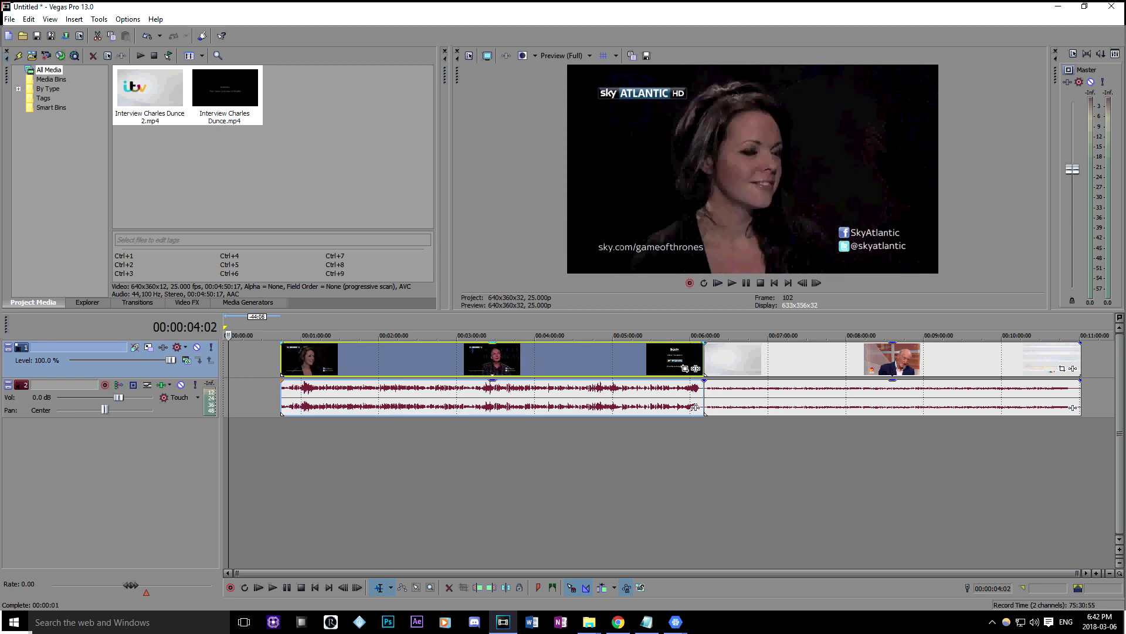
left_click_drag(277, 361, 241, 360)
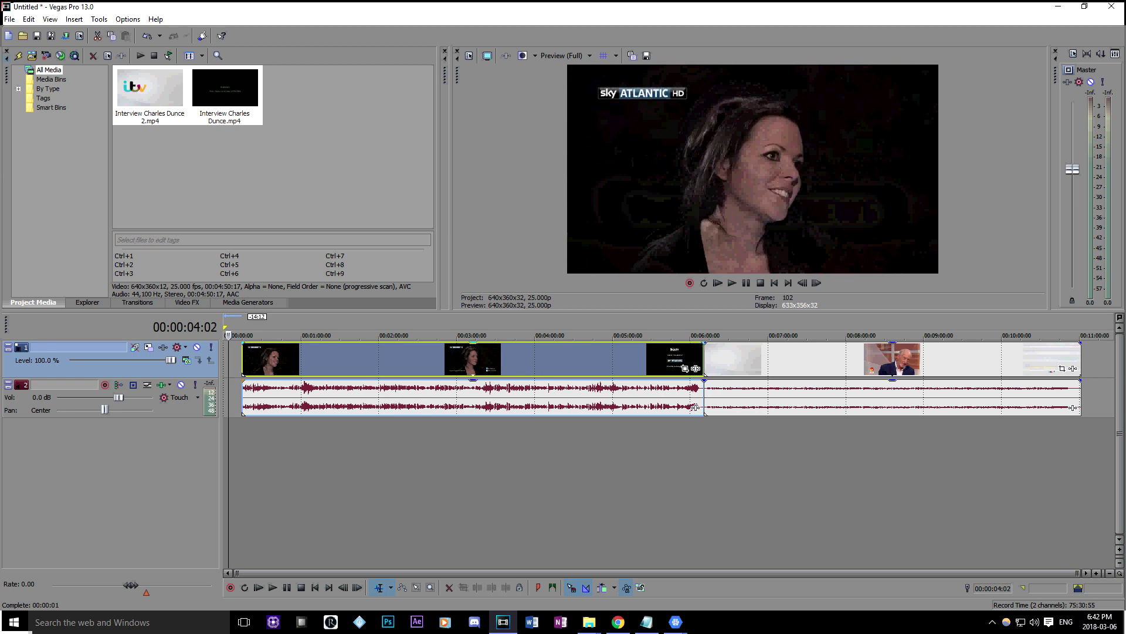
scroll(694, 405, "up", 5)
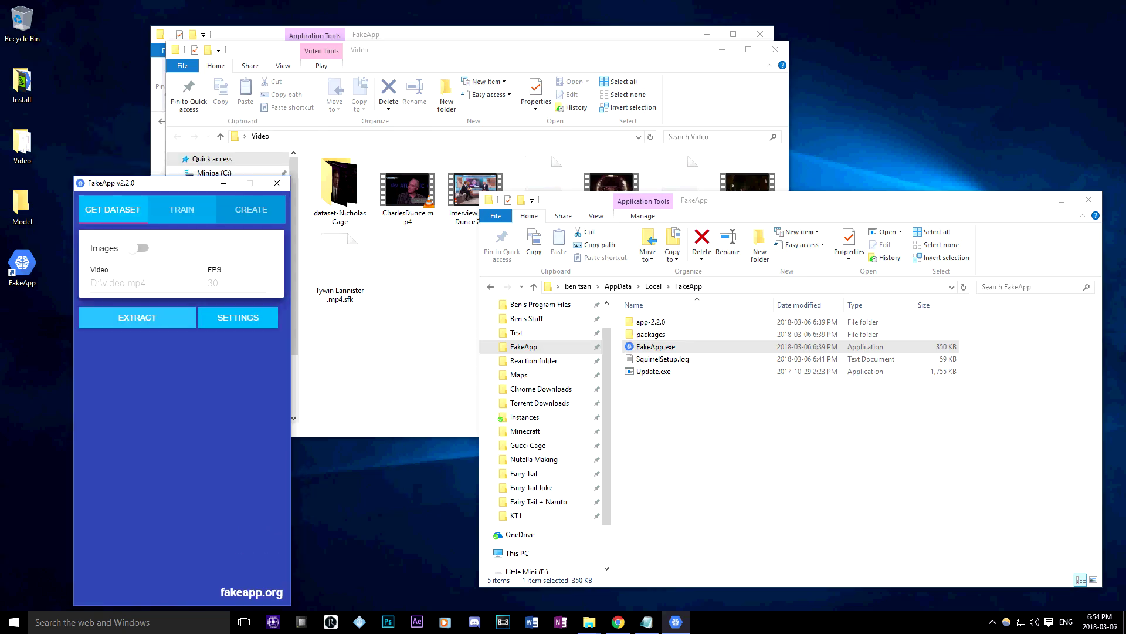
Minimize the FakeApp folder, browse the dataset-NicholasCage extracted face crops, then return to Video
left_click_drag(528, 34, 689, 25)
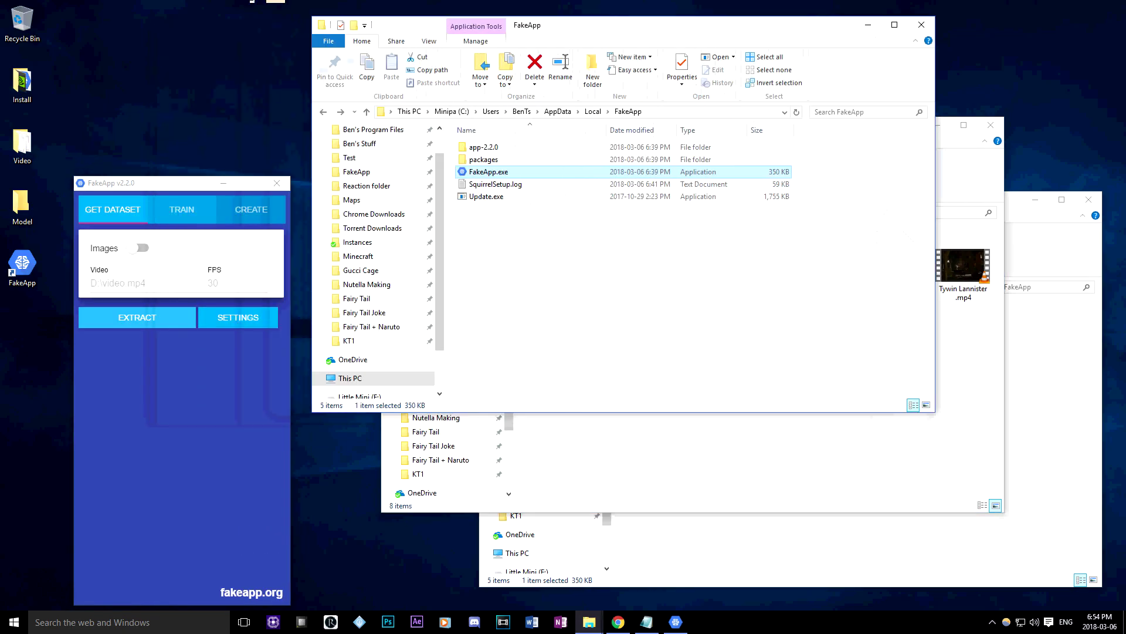
left_click(867, 25)
double_click(554, 264)
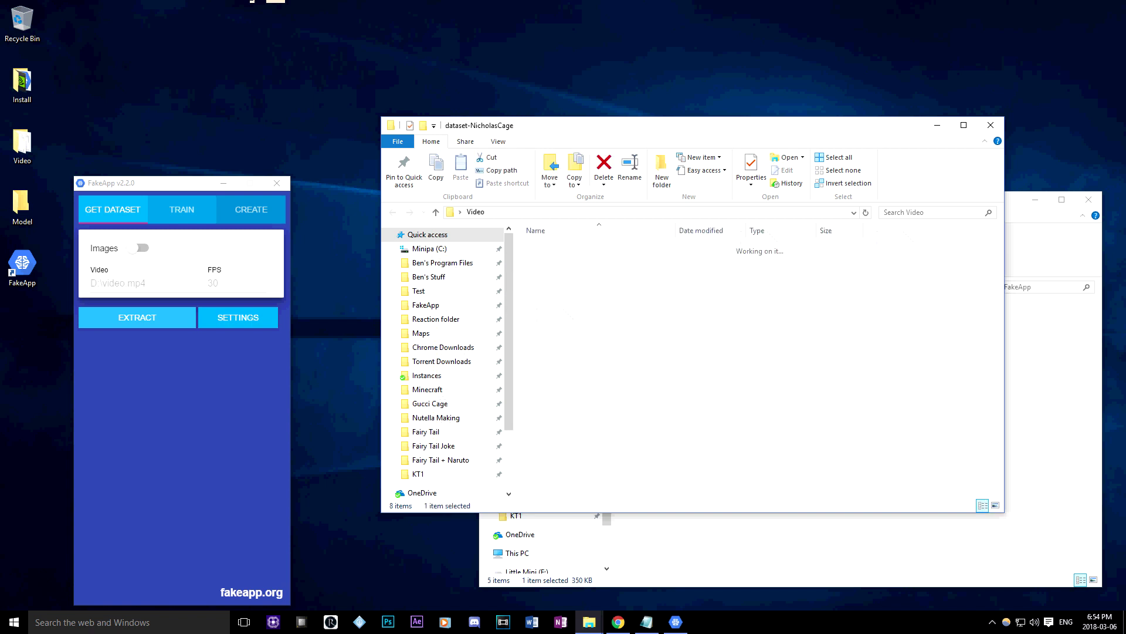
double_click(551, 259)
scroll(758, 361, "down", 10)
scroll(757, 361, "down", 5)
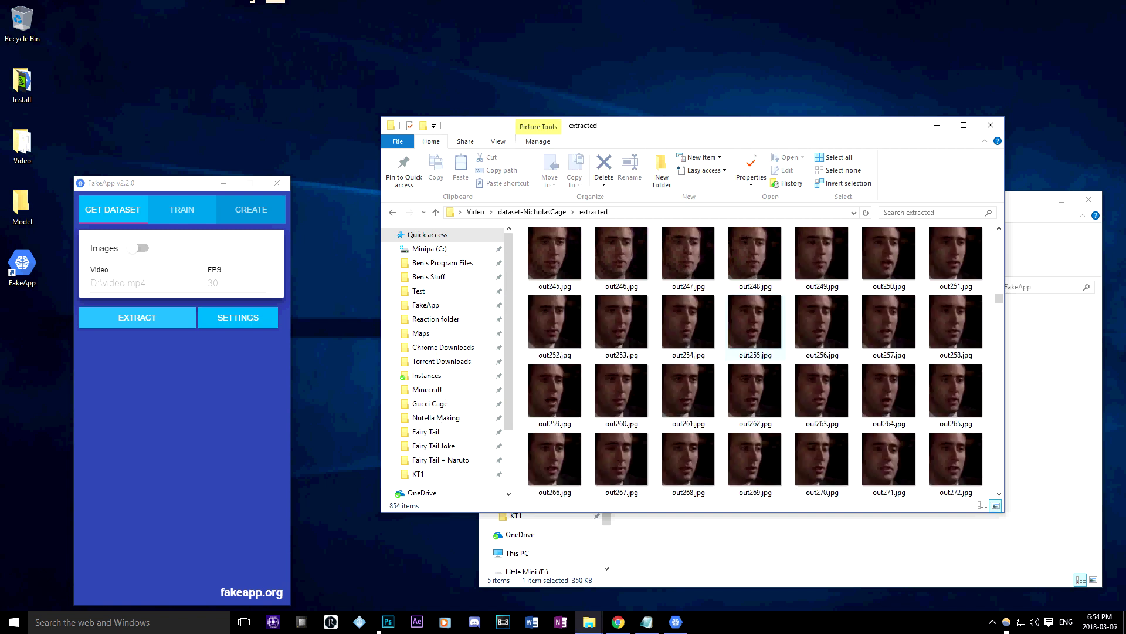
scroll(757, 361, "down", 5)
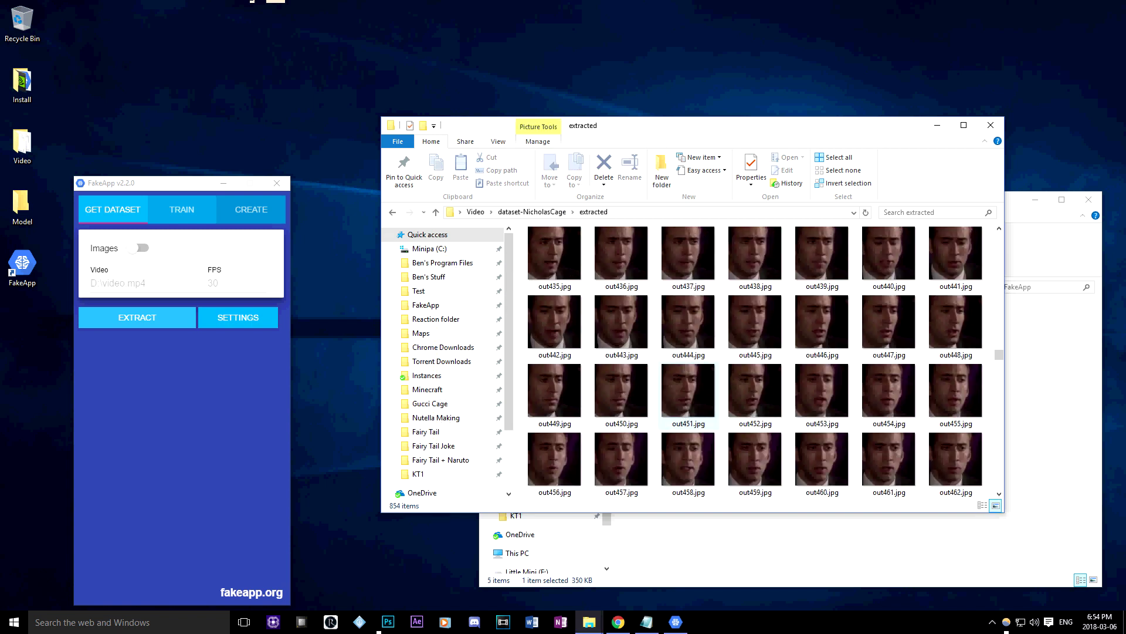
key("BackSpace")
key("BackSpace")
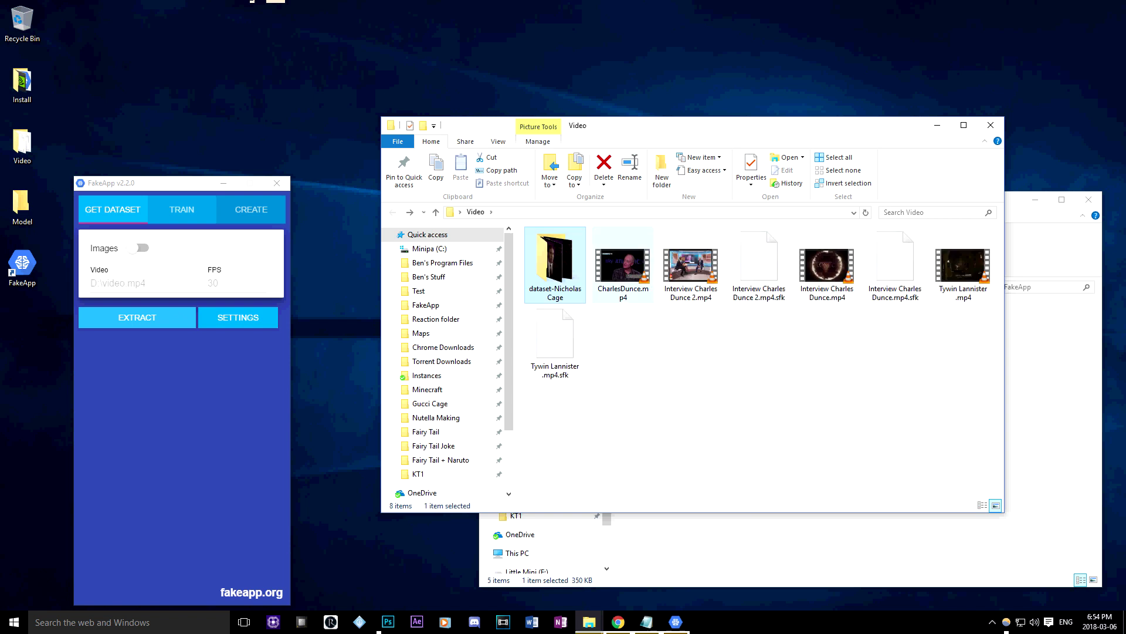
Enter the Video folder path plus CharlesDunce.mp4 into FakeApp's Get Dataset video field
key("Right")
key("alt+d")
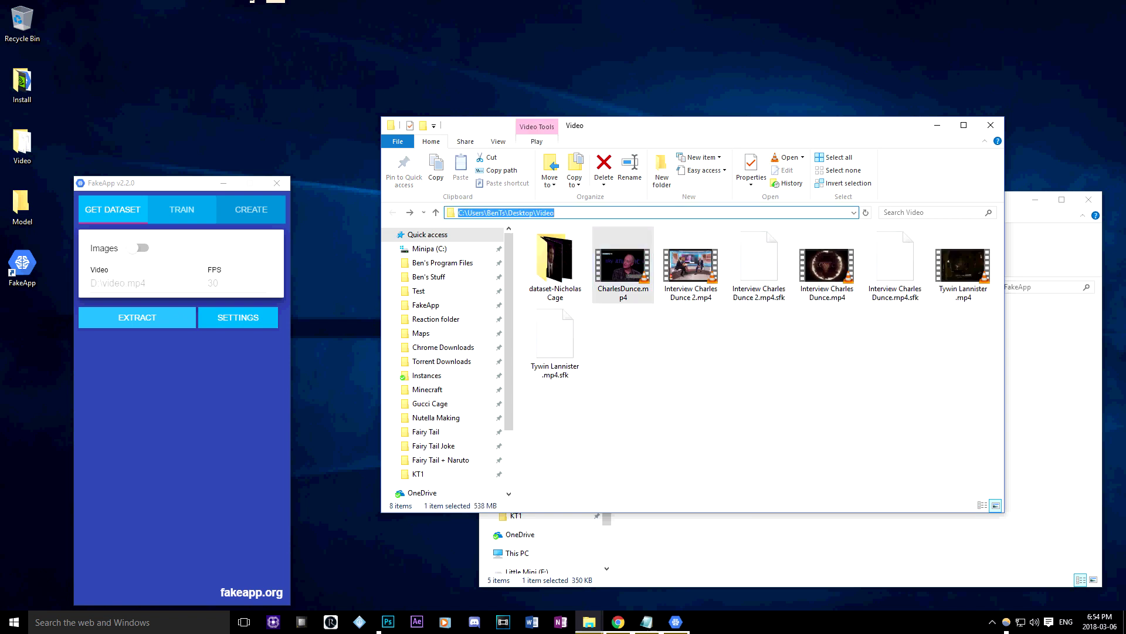
key("ctrl+c")
key("alt+Tab")
key("ctrl+v")
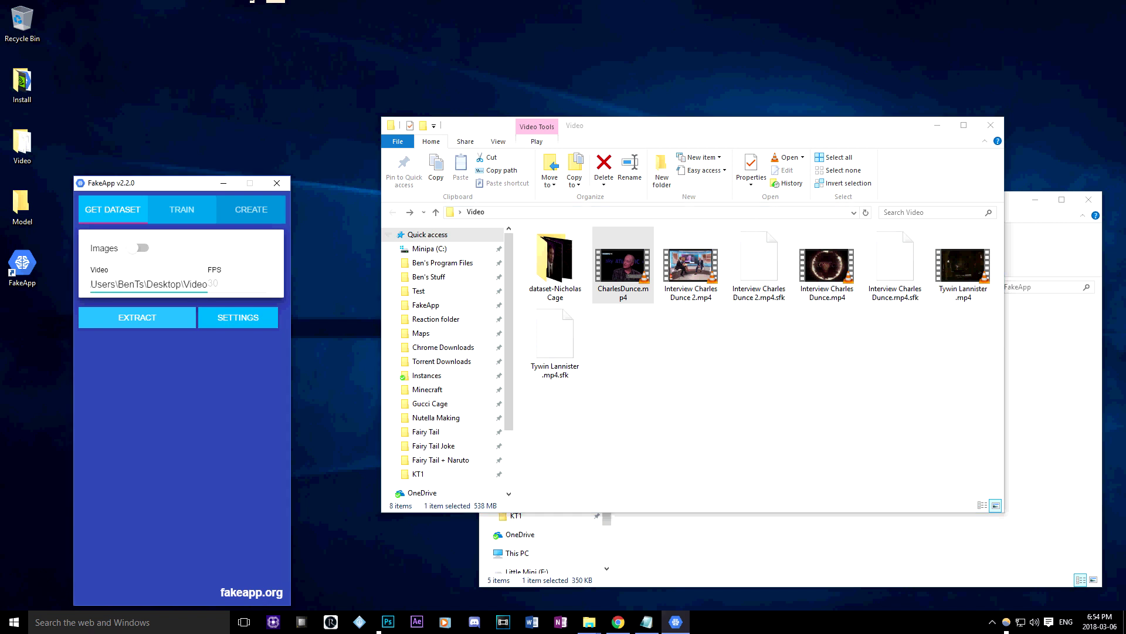
key("alt+Tab")
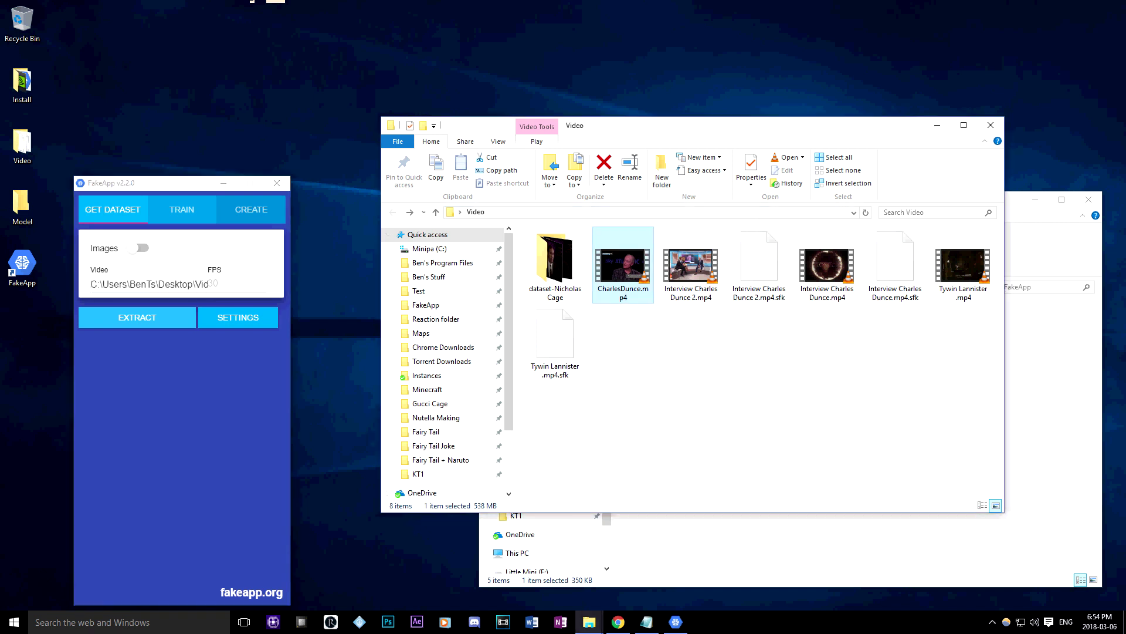
key("F2")
key("alt+Tab")
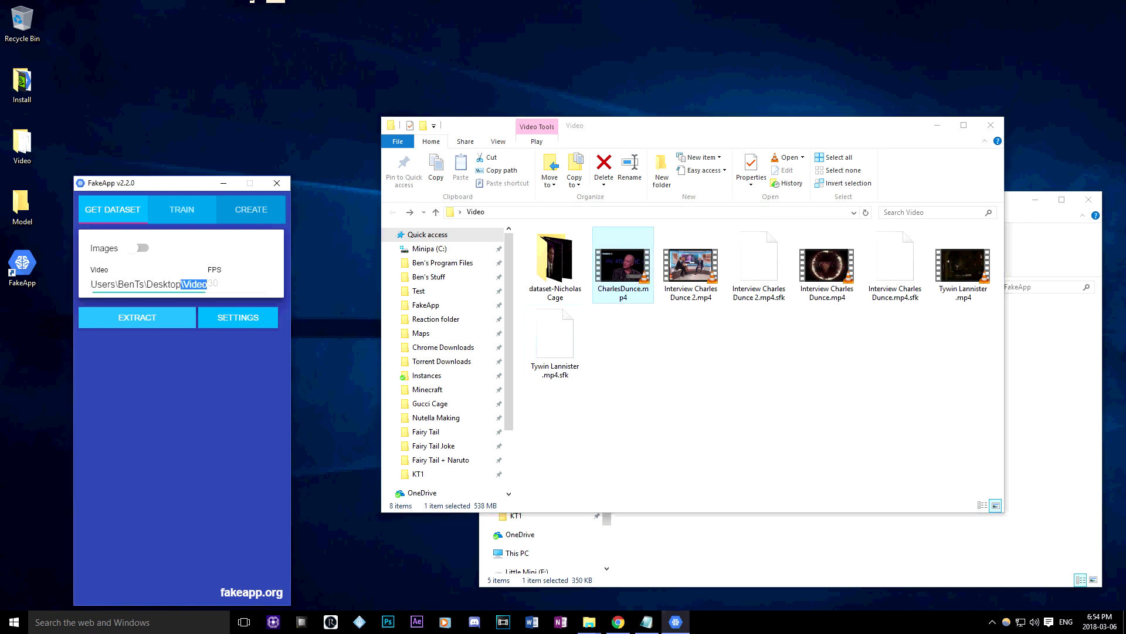
type("\\")
key("ctrl+v")
type(".mp4")
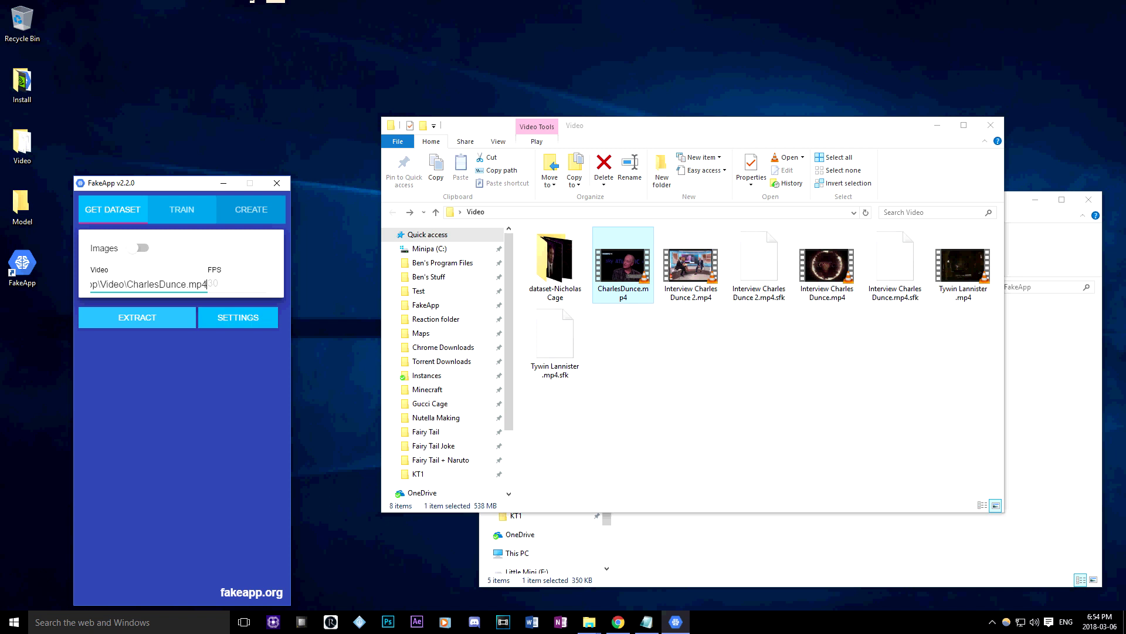
key("Tab")
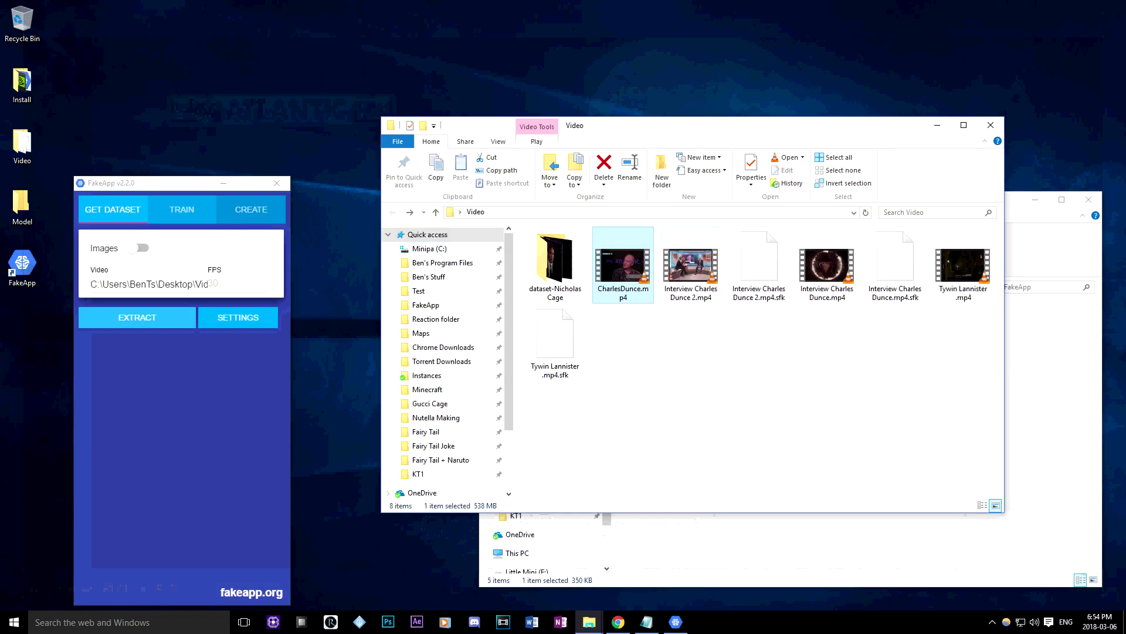
Keep GPU as the processor in FakeApp's settings, then start extracting faces from CharlesDunce.mp4
left_click(237, 317)
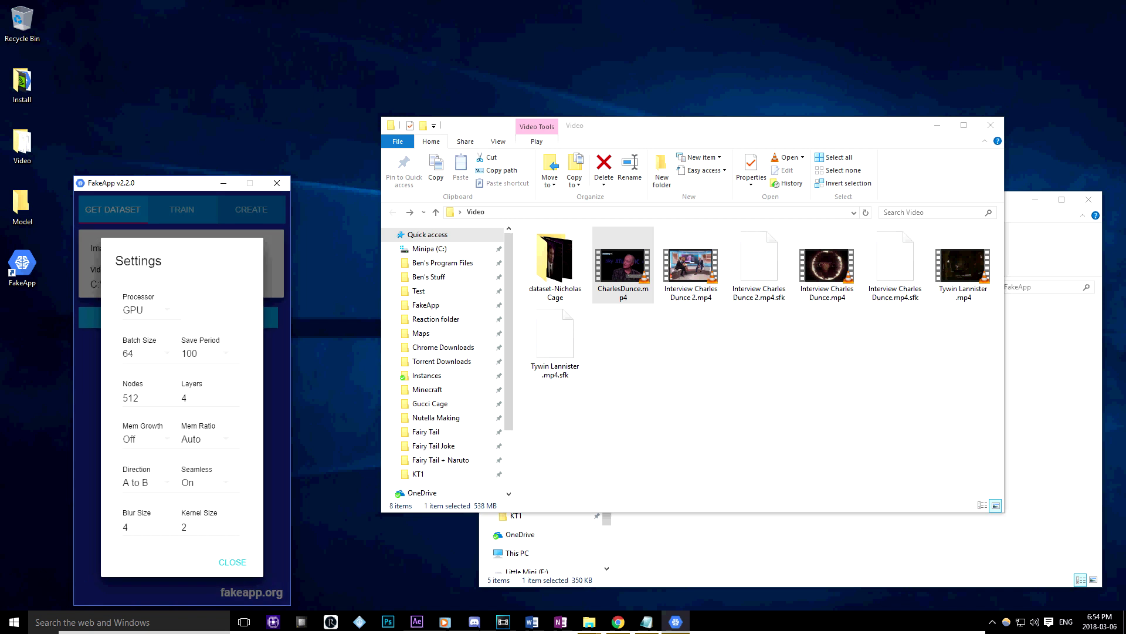
left_click(134, 310)
left_click(136, 305)
left_click(233, 561)
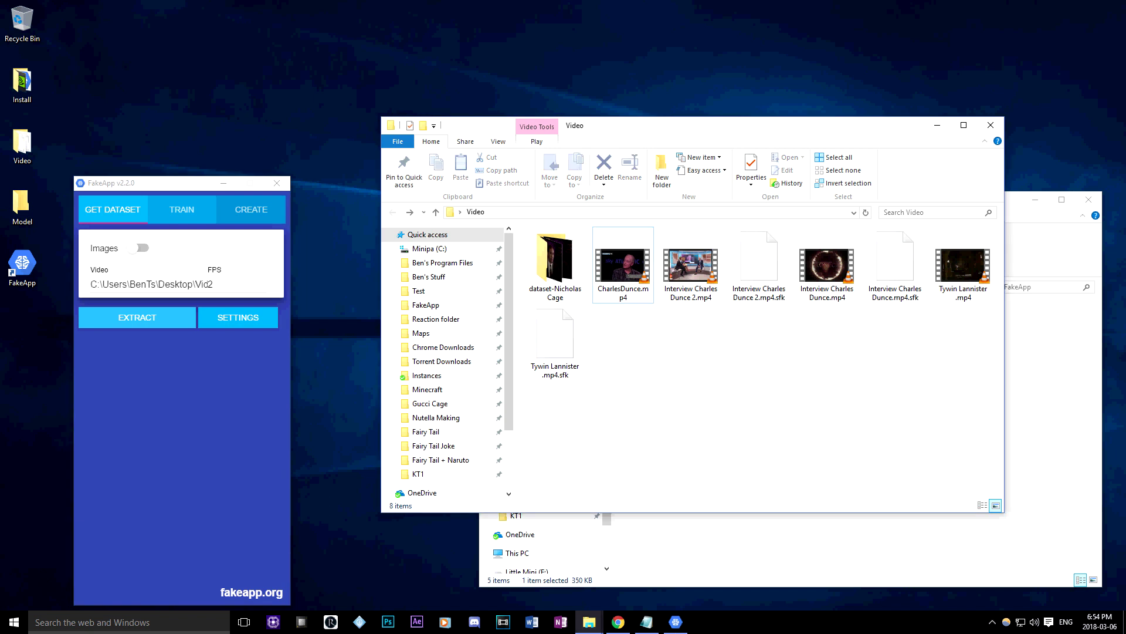
left_click(136, 317)
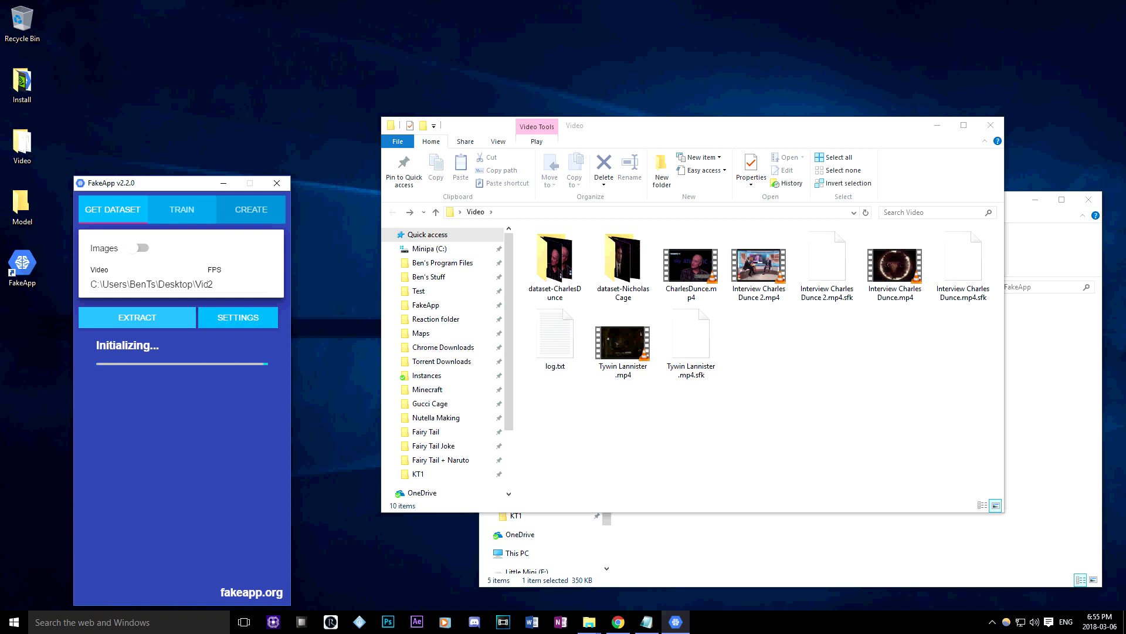
Read log.txt's missing cudart64_90.dll error, then dismiss FakeApp's error and minimize FakeApp
double_click(555, 338)
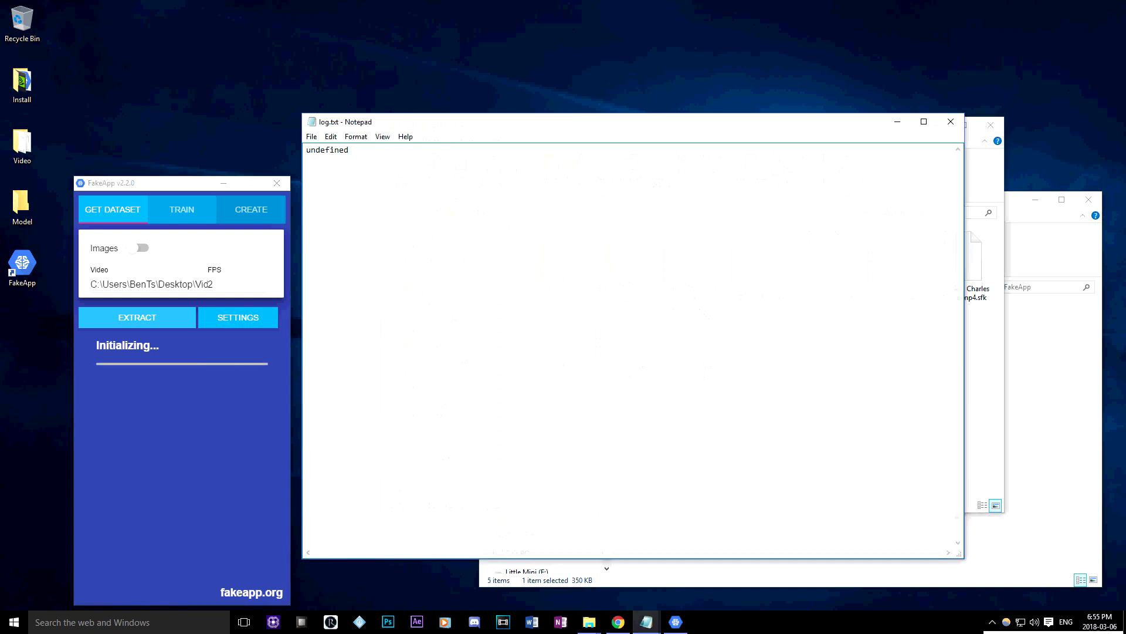
left_click(950, 122)
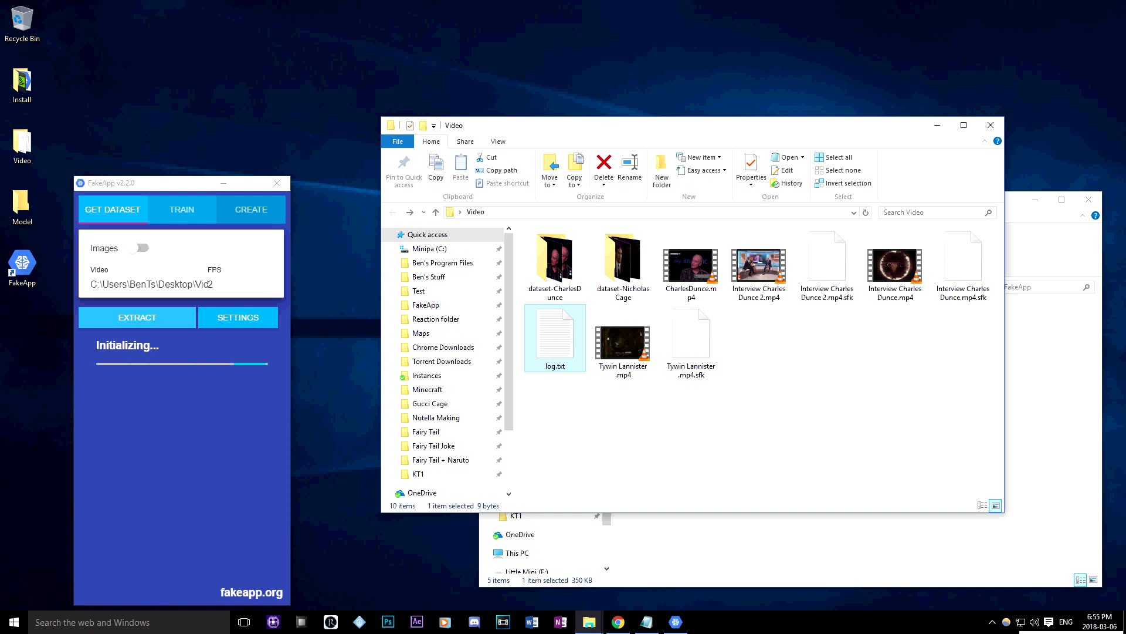
key("Return")
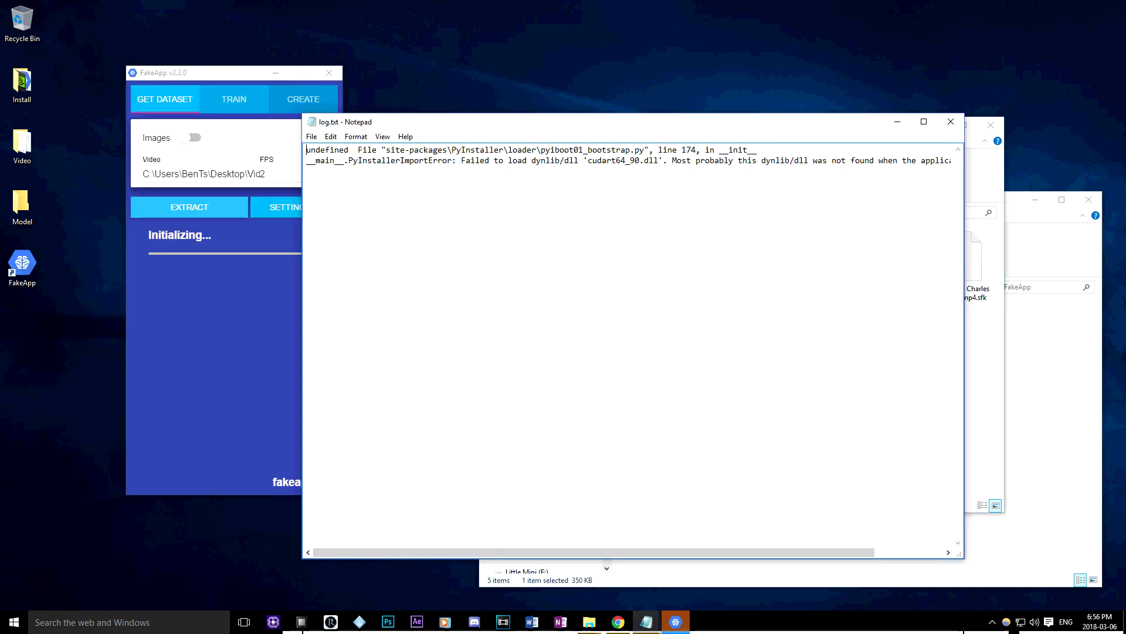
key("shift+End")
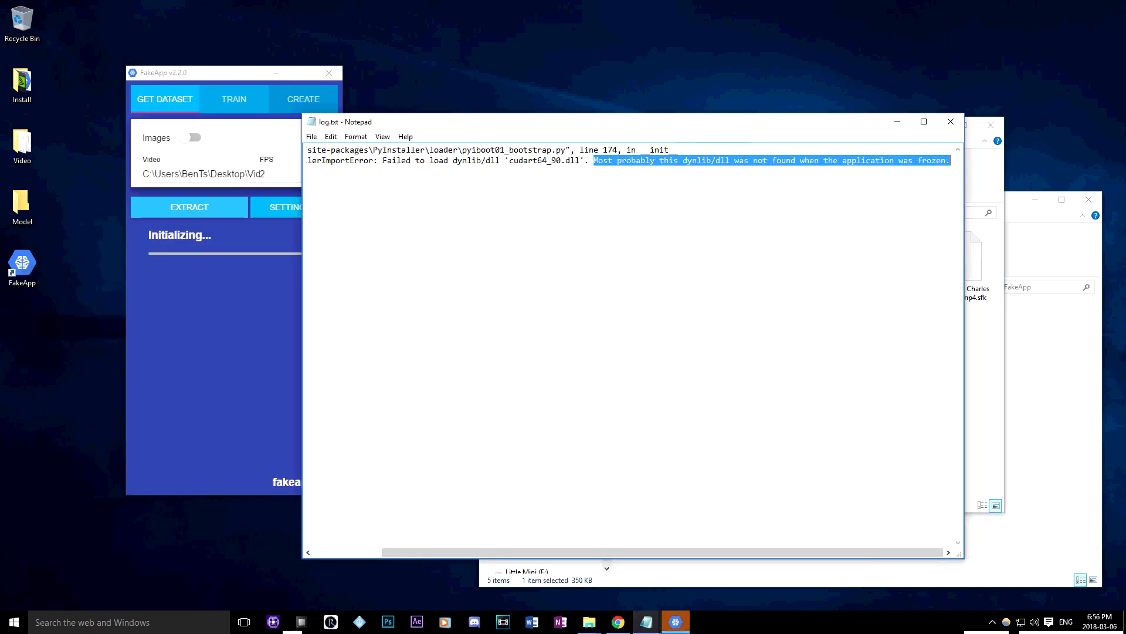
key("Left")
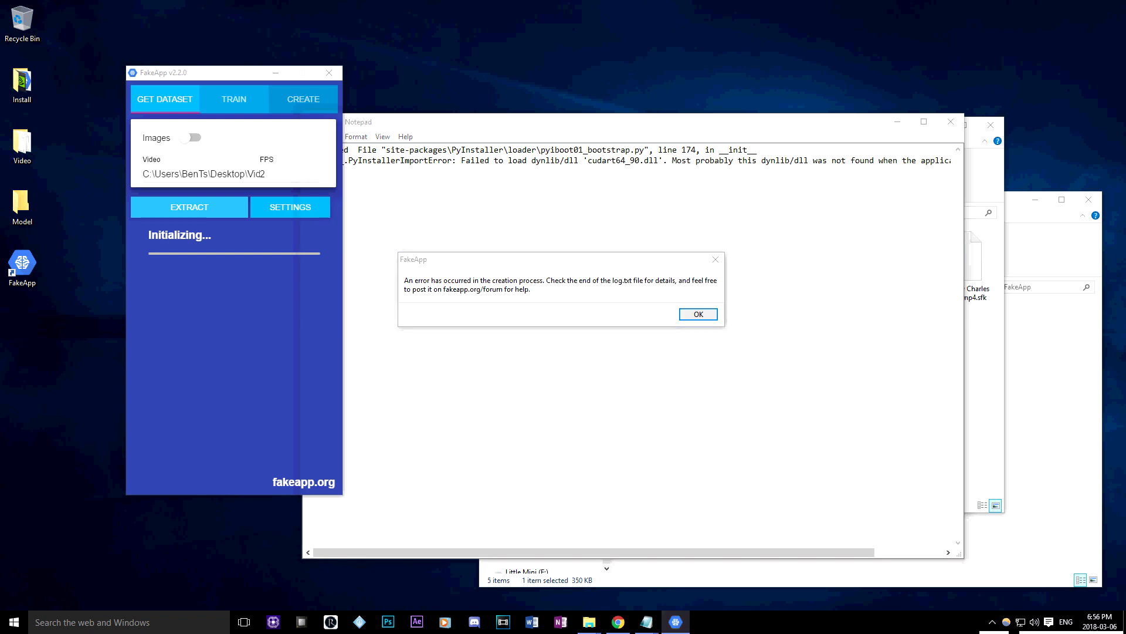
key("Return")
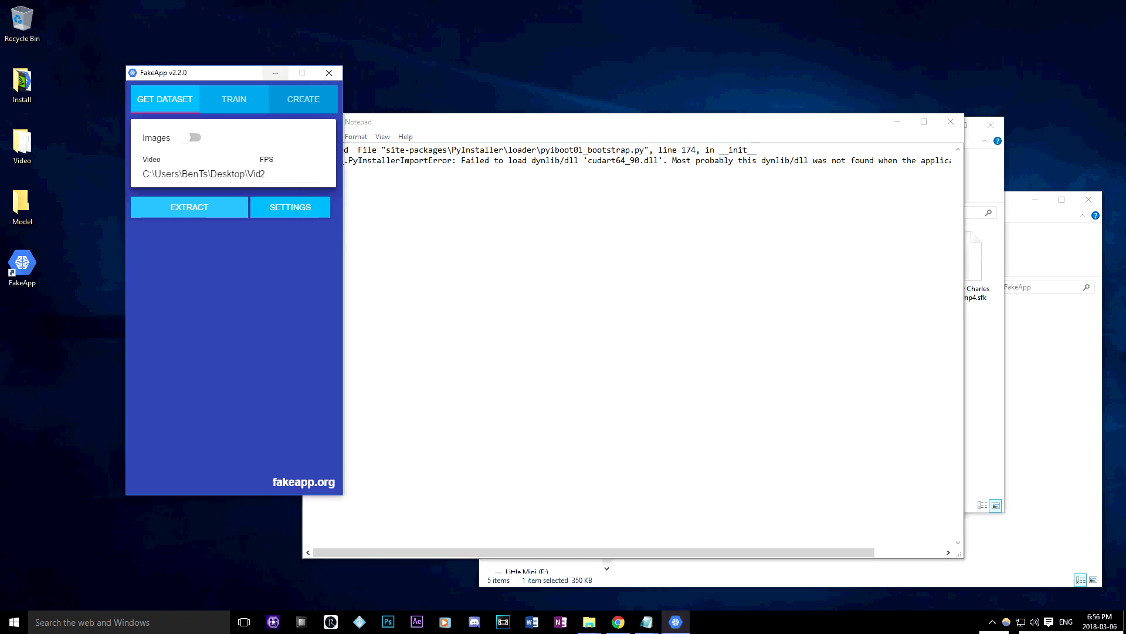
left_click(276, 73)
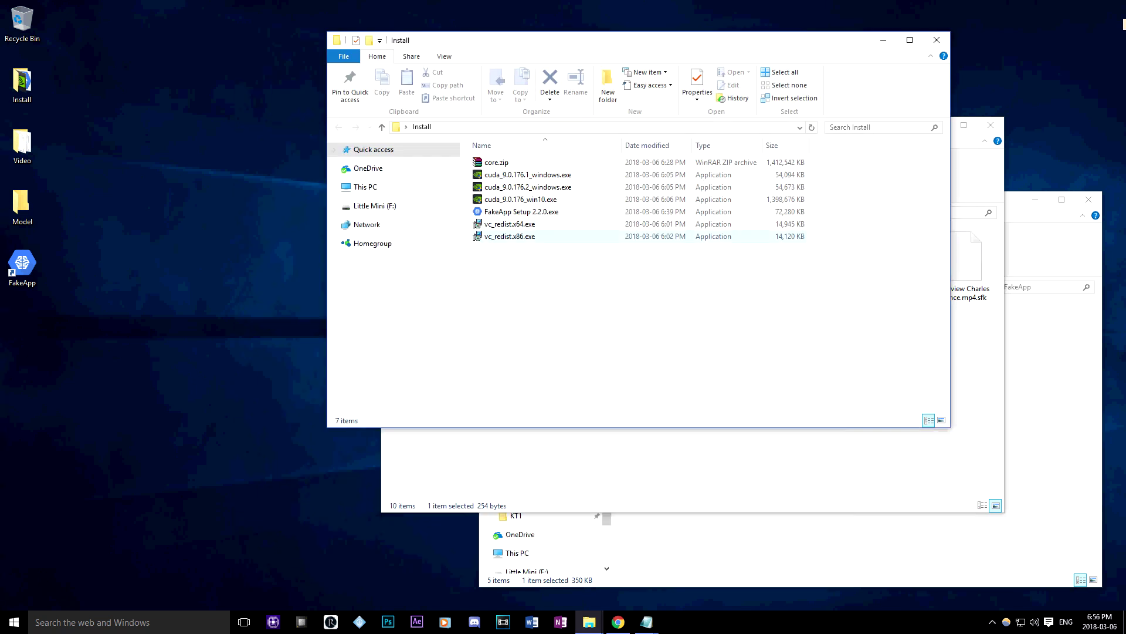
Install vc_redist.x64.exe with the licence accepted, then close the finished installer
double_click(510, 223)
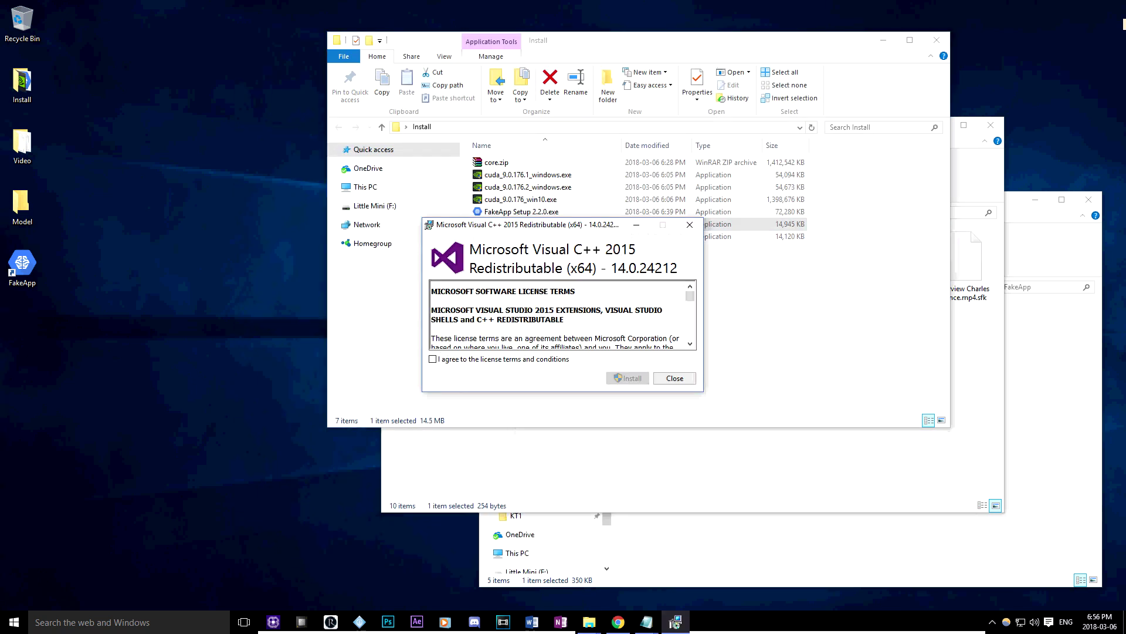
left_click(432, 359)
left_click(627, 378)
left_click(605, 322)
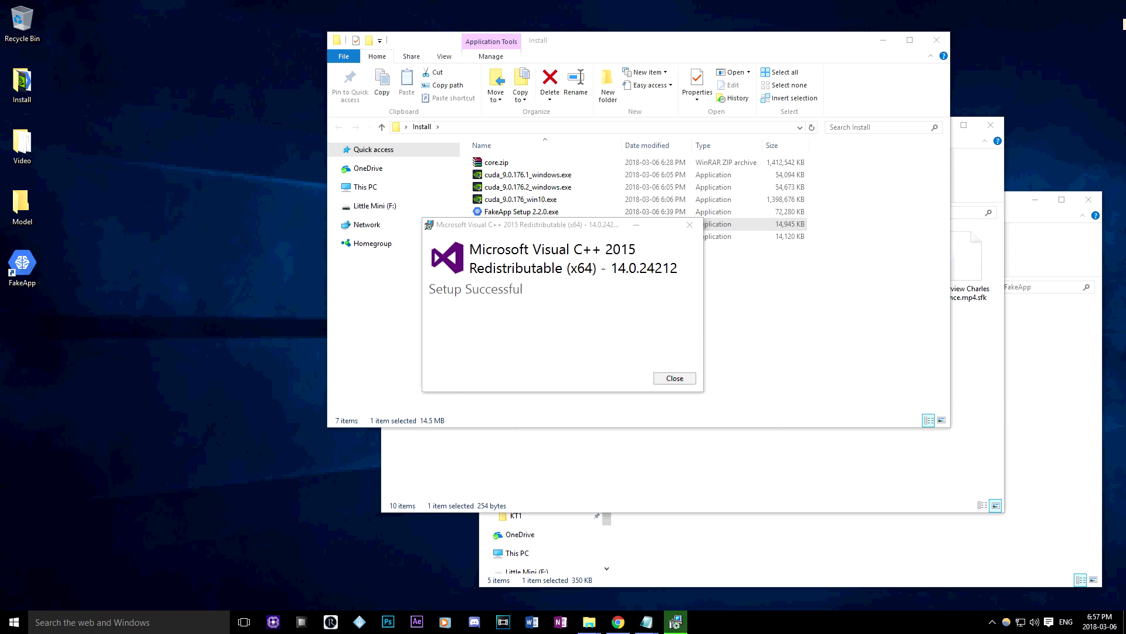
left_click(675, 377)
key("super")
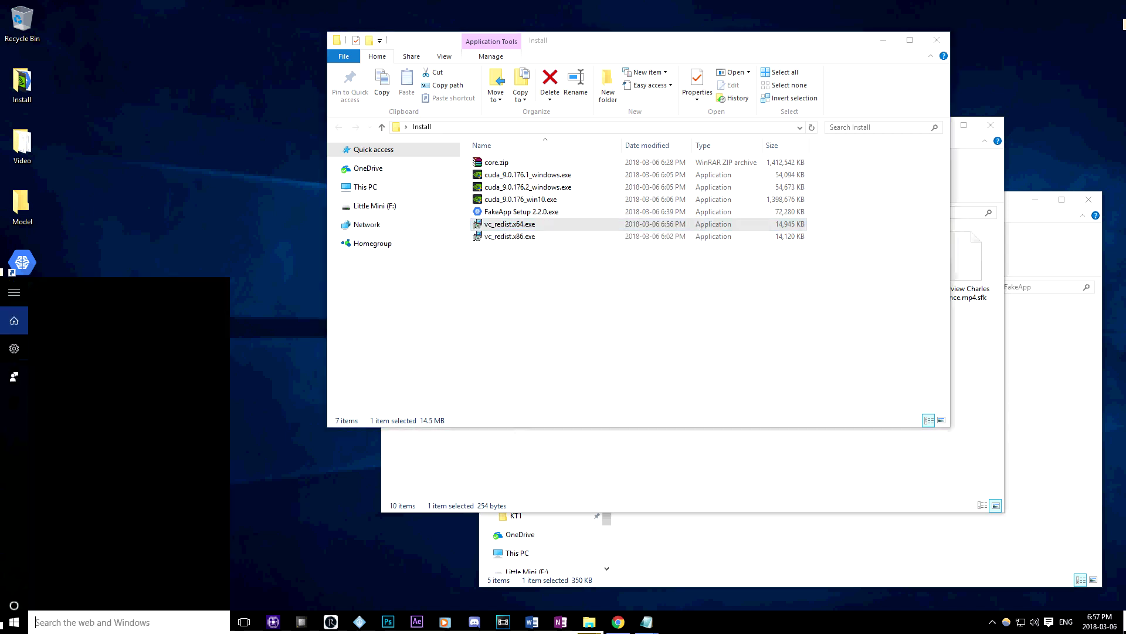
type("add or")
key("Return")
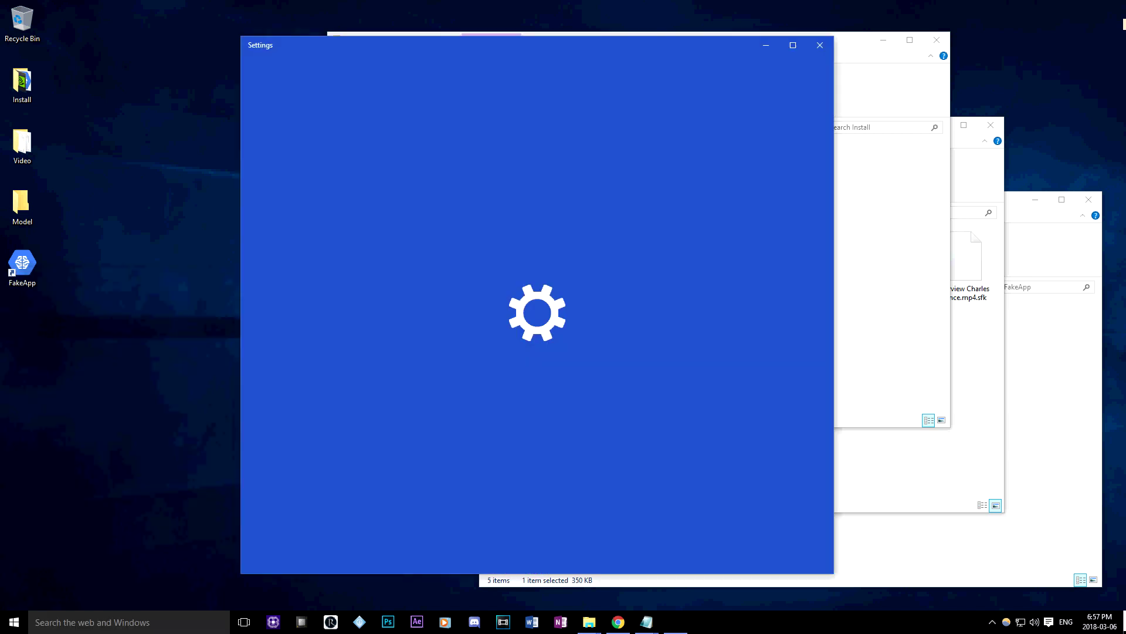
scroll(572, 322, "down", 5)
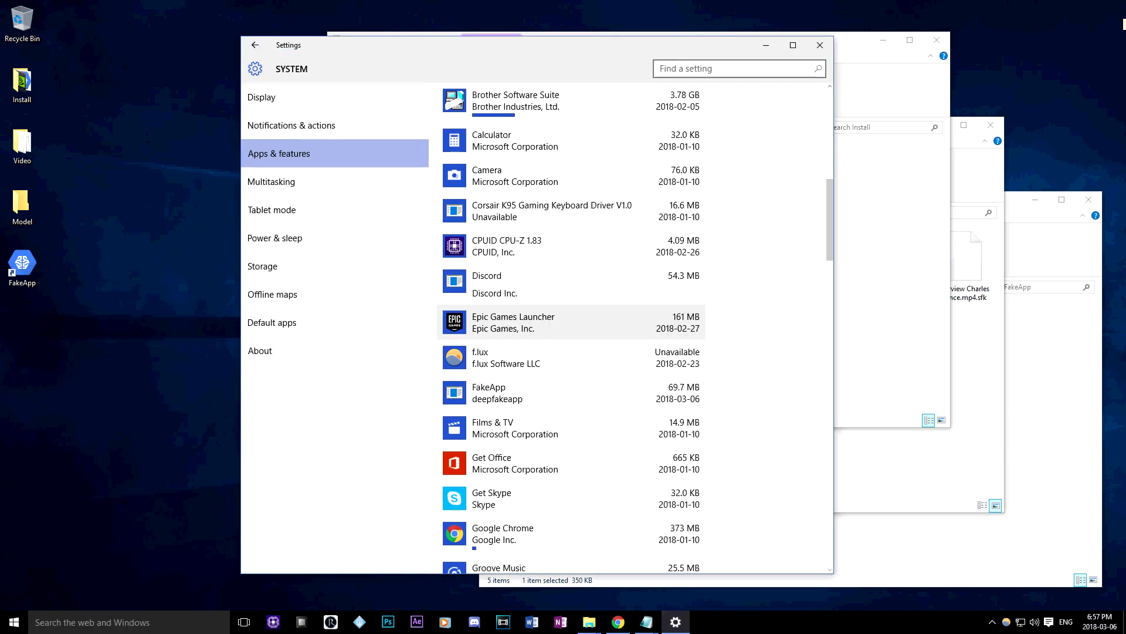
scroll(573, 343, "down", 10)
scroll(573, 343, "down", 7)
scroll(572, 344, "up", 5)
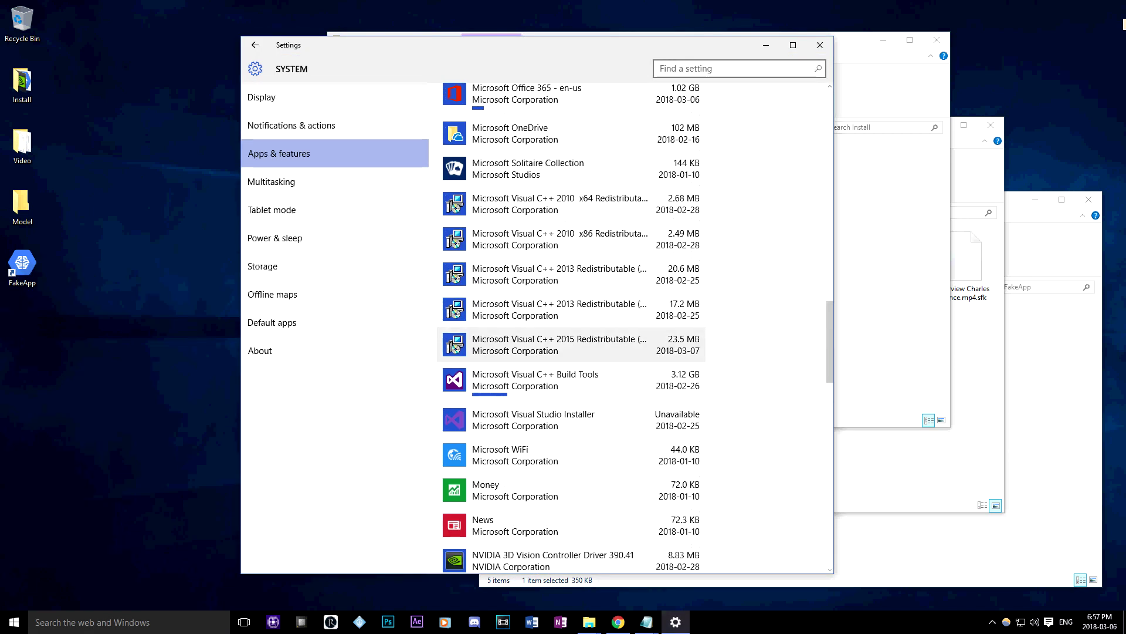
left_click(819, 46)
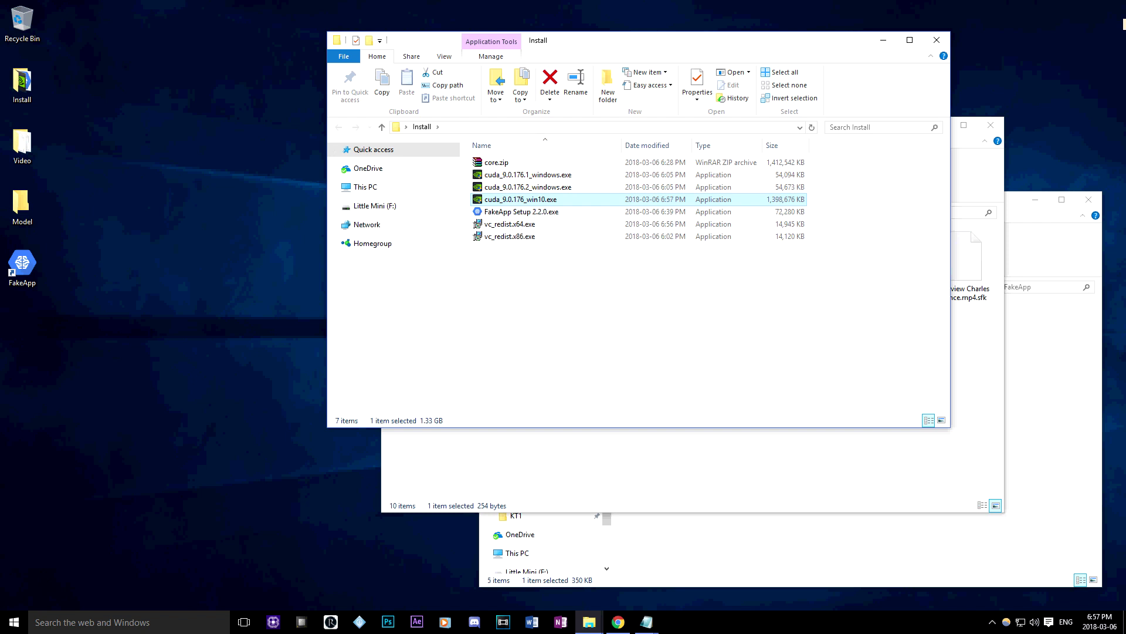
Launch the CUDA 9.0 installer, extract to the default folder, agree, and choose Custom
key("Return")
key("alt+y")
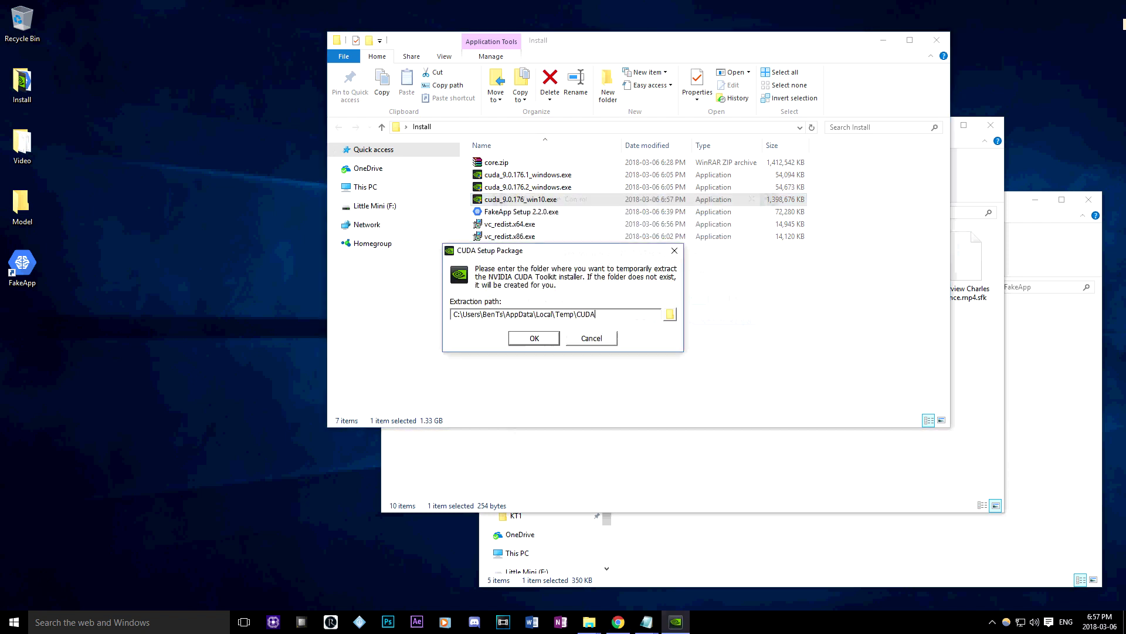
key("Return")
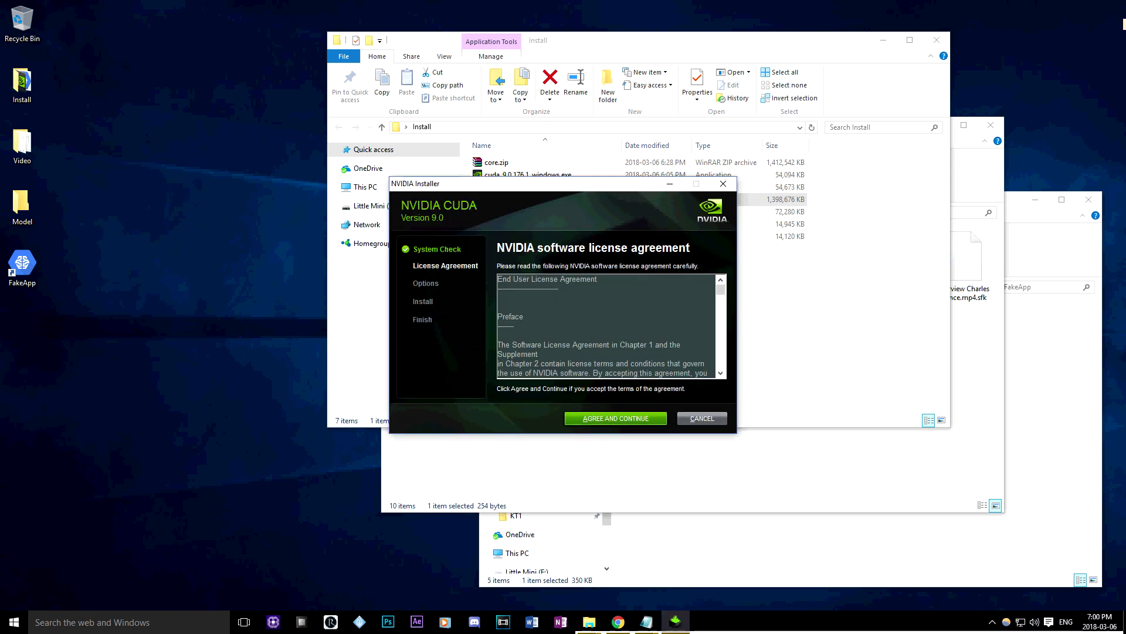
key("Return")
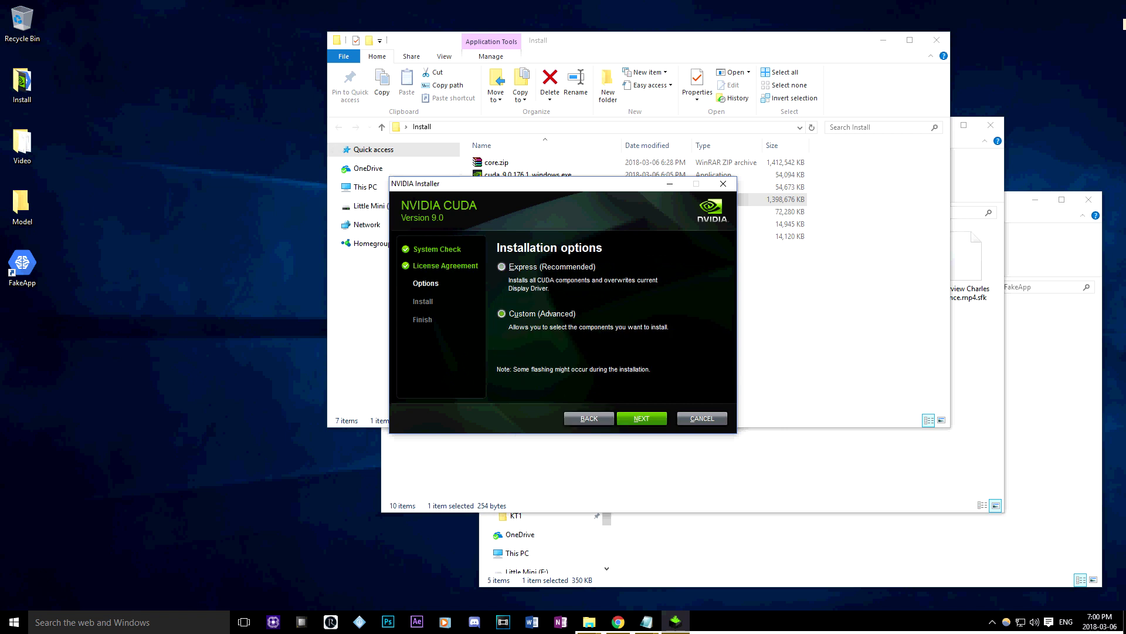
key("Return")
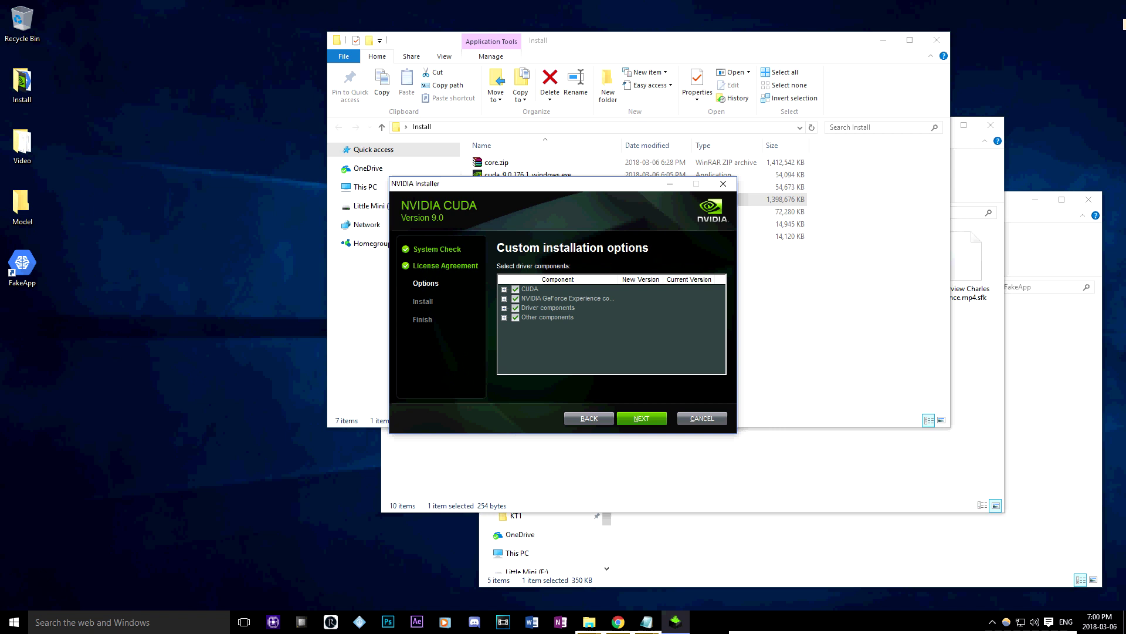
Review the CUDA component groups, keeping all components and the default install locations
key("Right")
key("Left")
key("Down")
key("Right")
key("Left")
key("Down")
key("Right")
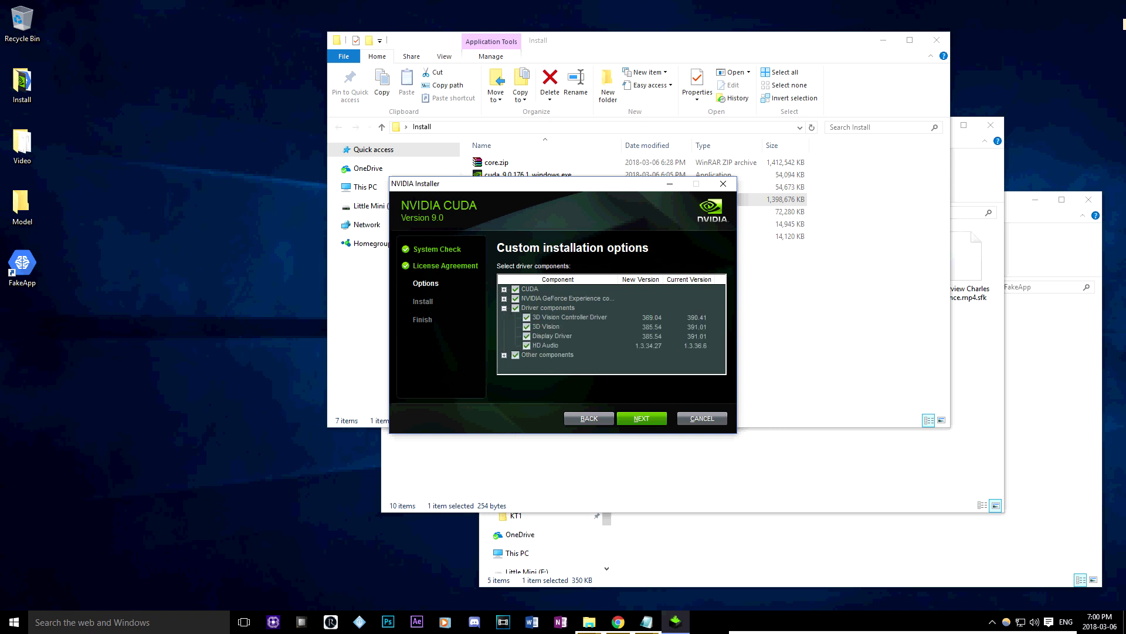
key("Left")
key("Return")
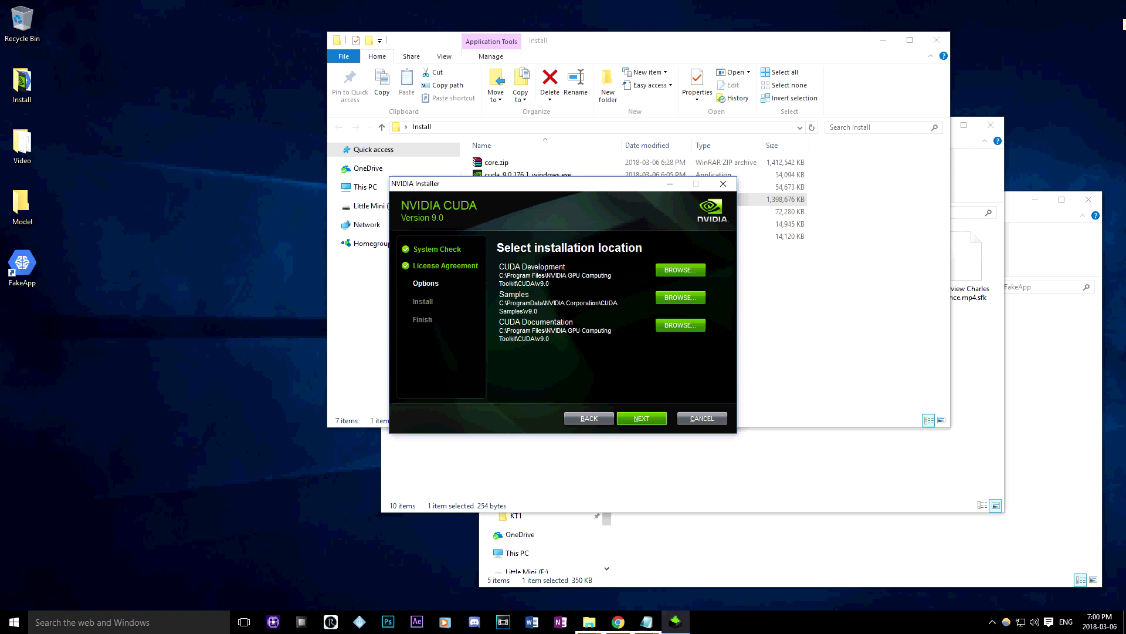
key("Return")
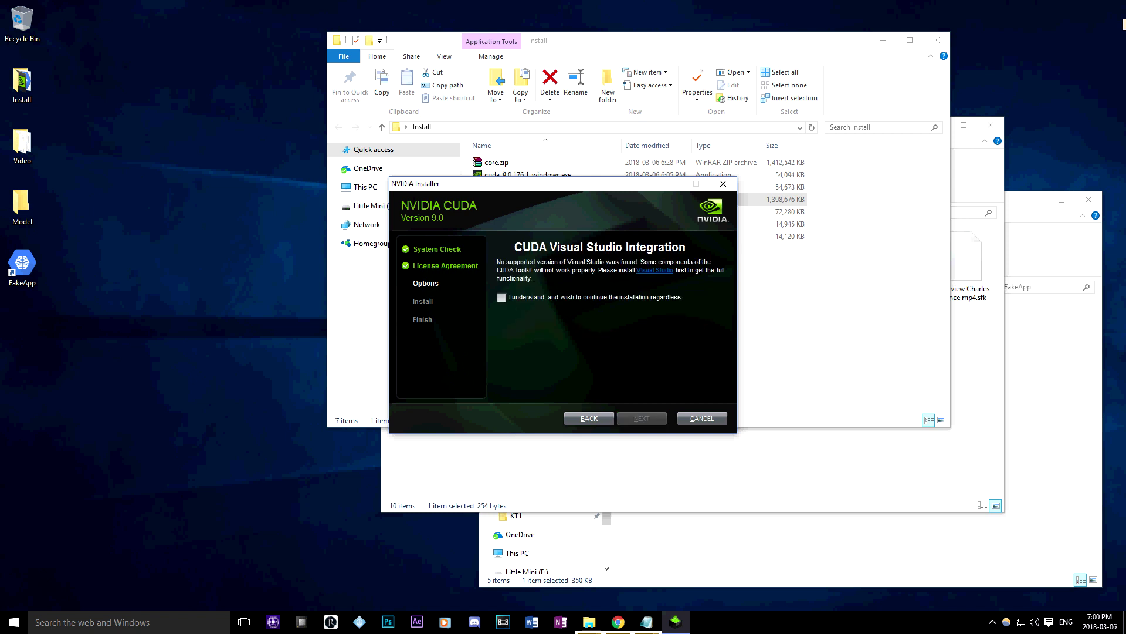
Continue without Visual Studio, install CUDA 9.0, and close the finished installer
key("space")
left_click_drag(528, 183, 447, 268)
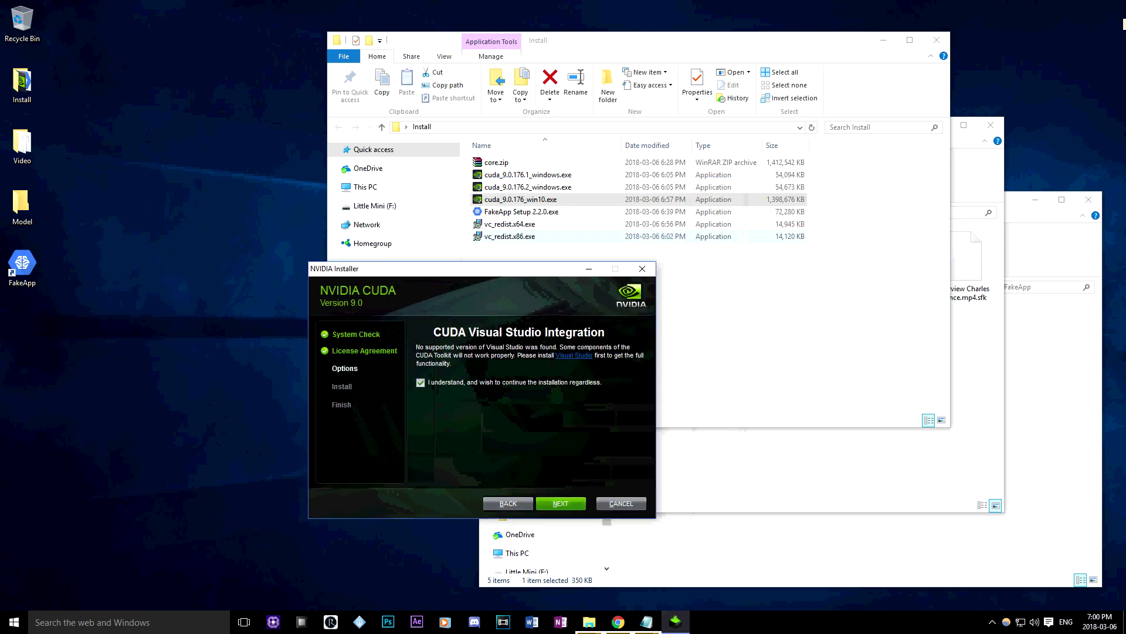
key("Return")
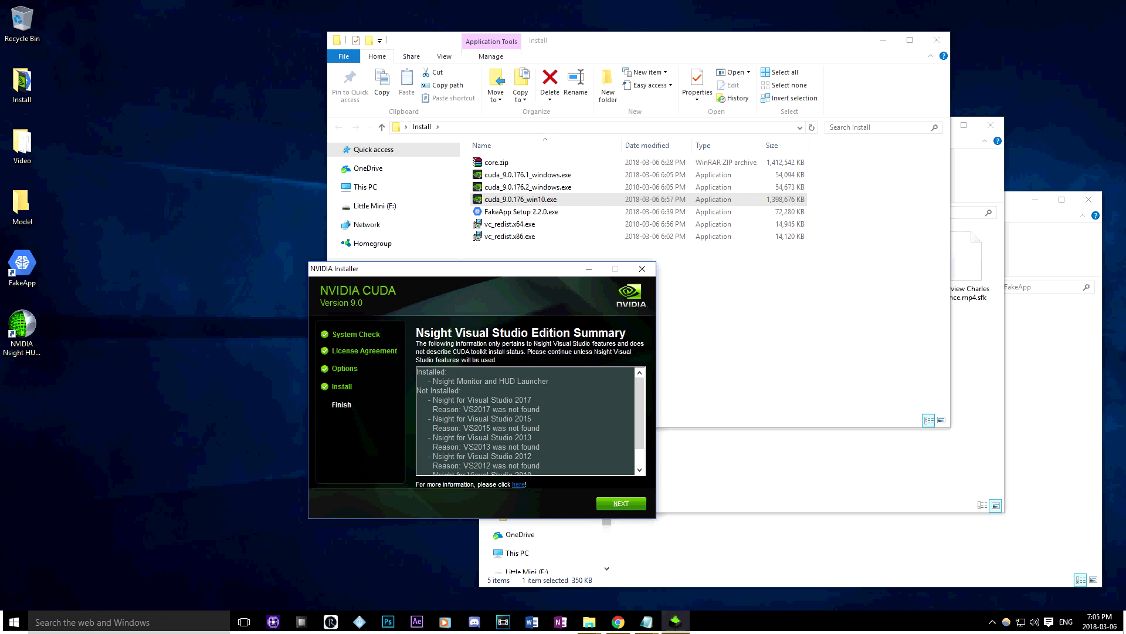
scroll(529, 421, "down", 1)
key("Return")
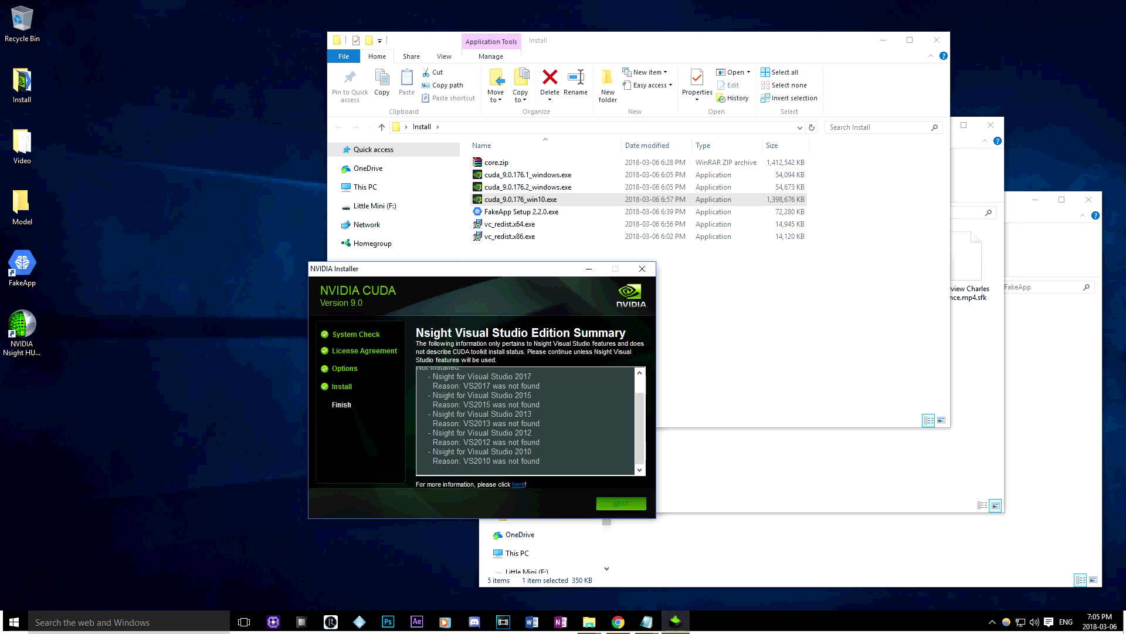
left_click(622, 503)
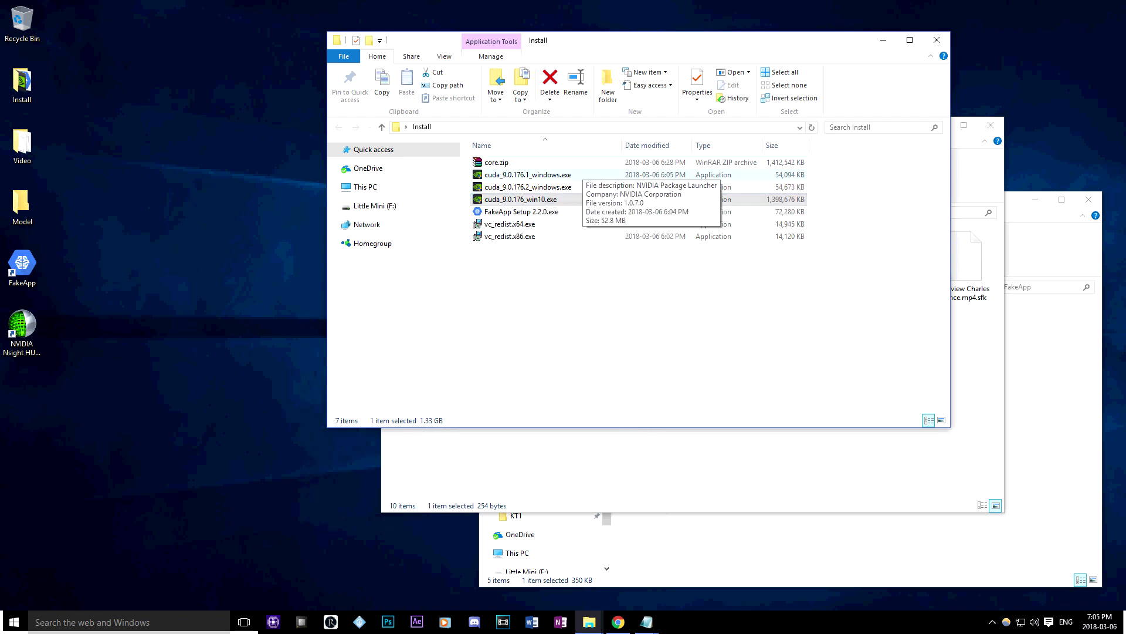
Install patch cuda_9.0.176.1_windows.exe with default custom options and close it
key("Up")
key("Up")
key("Return")
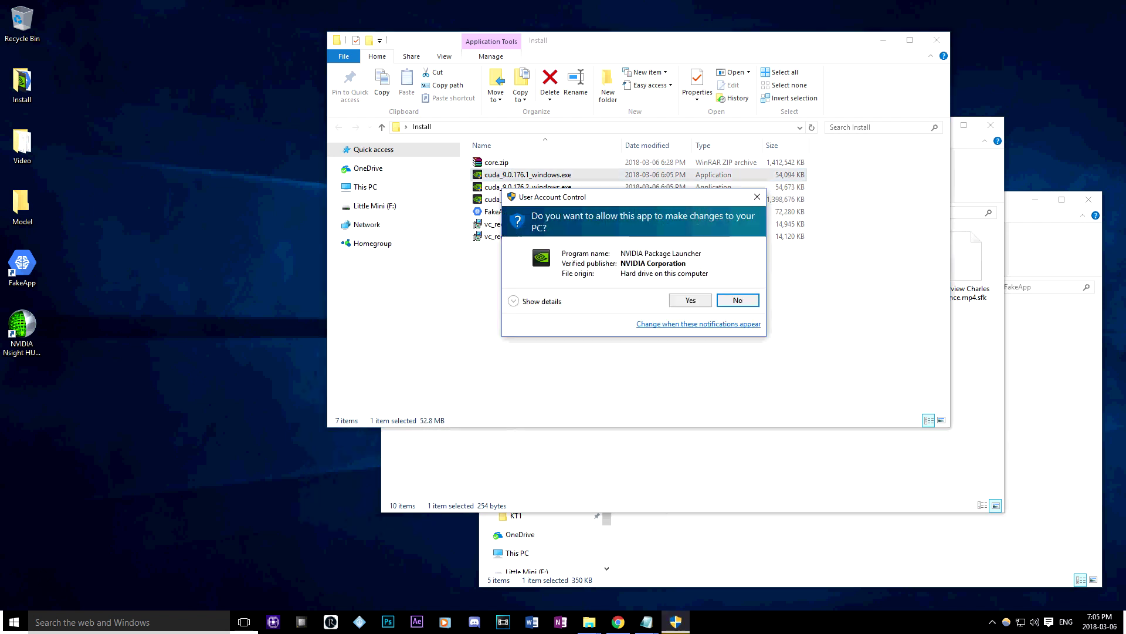
key("alt+y")
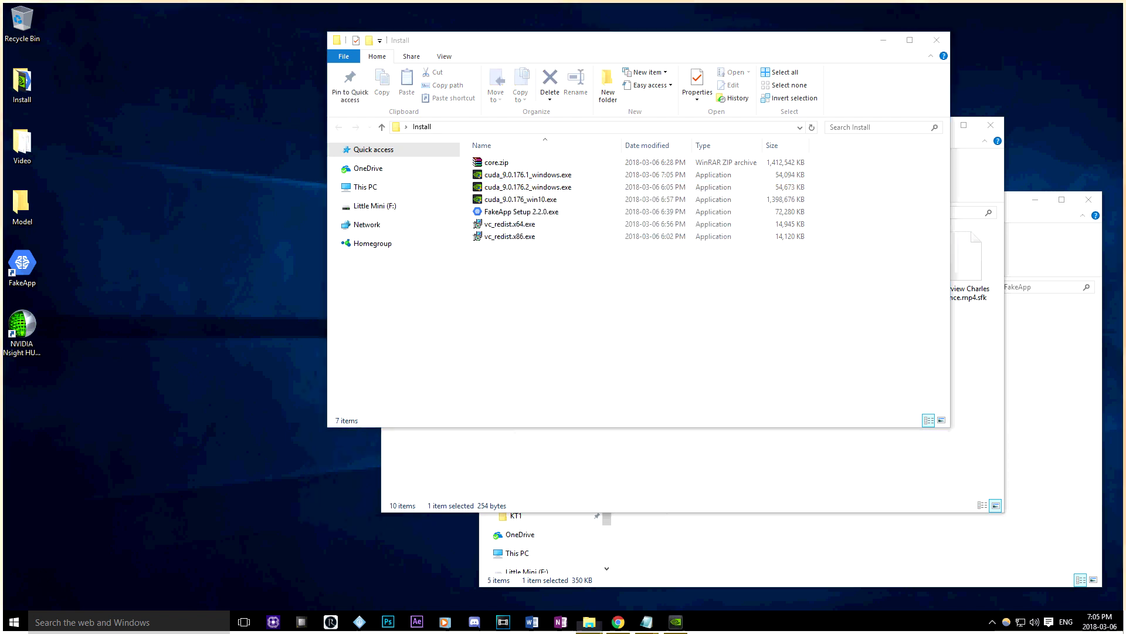
key("Return")
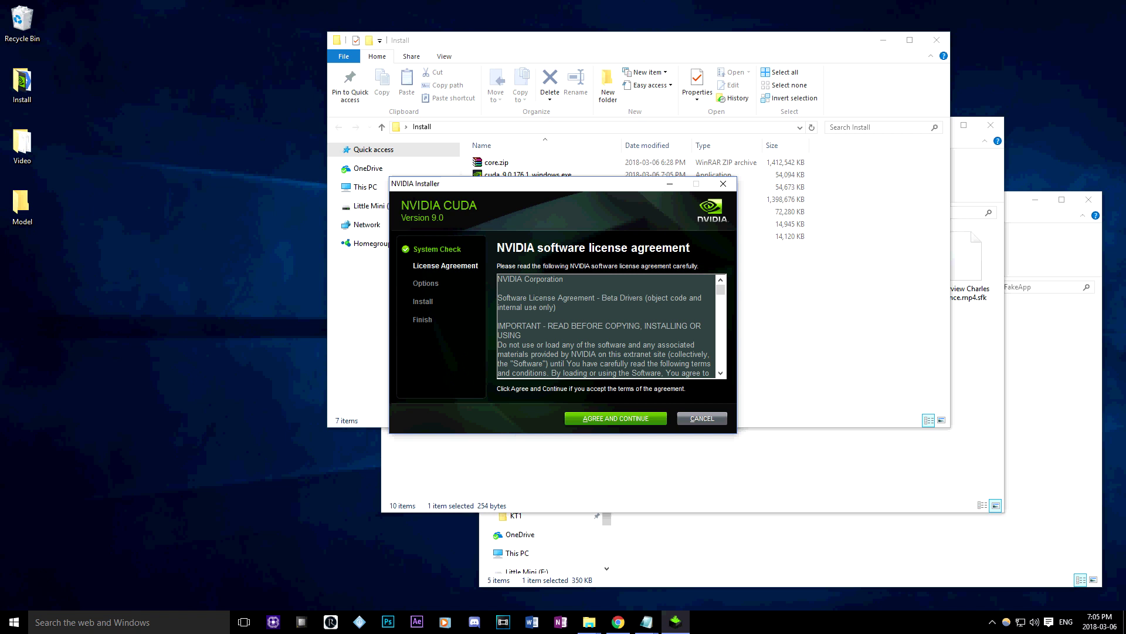
key("Return")
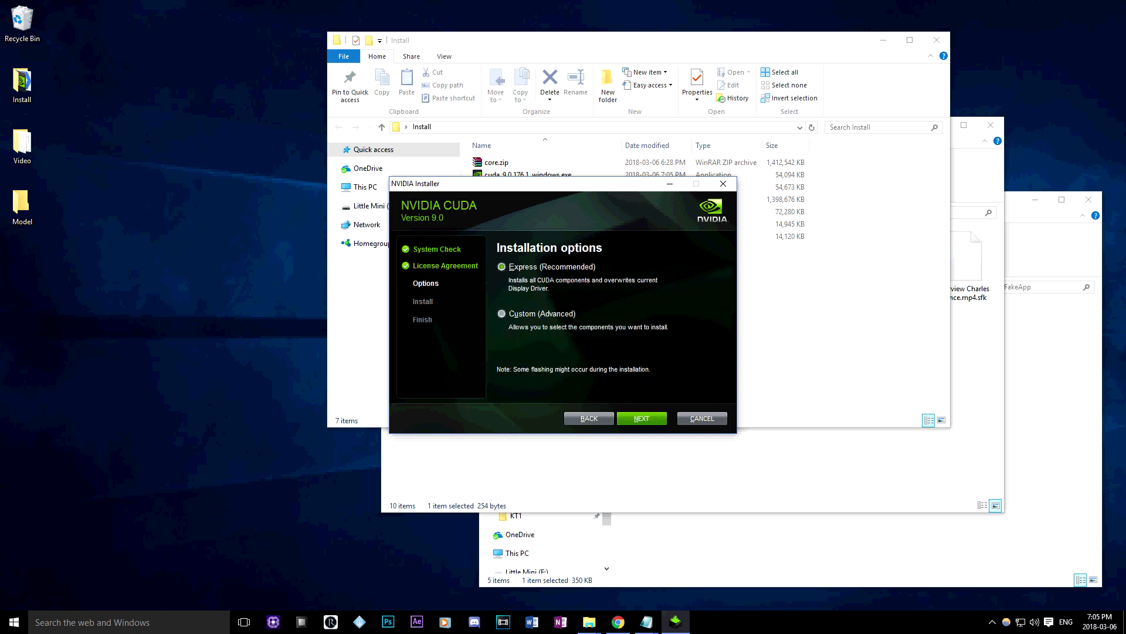
key("Return")
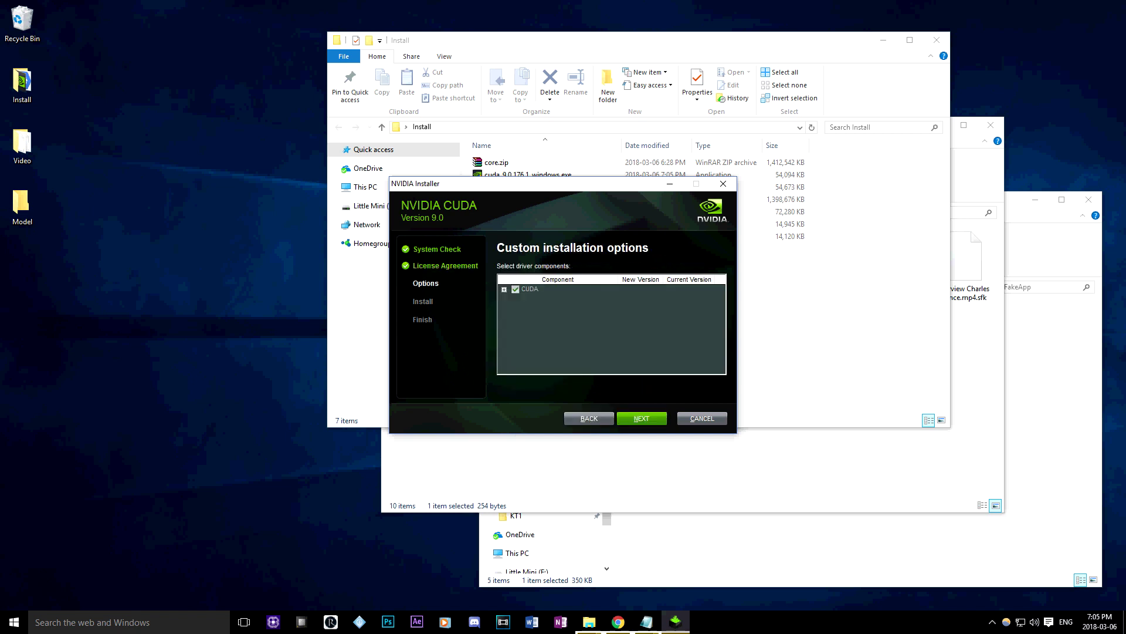
key("Right")
key("Left")
key("Return")
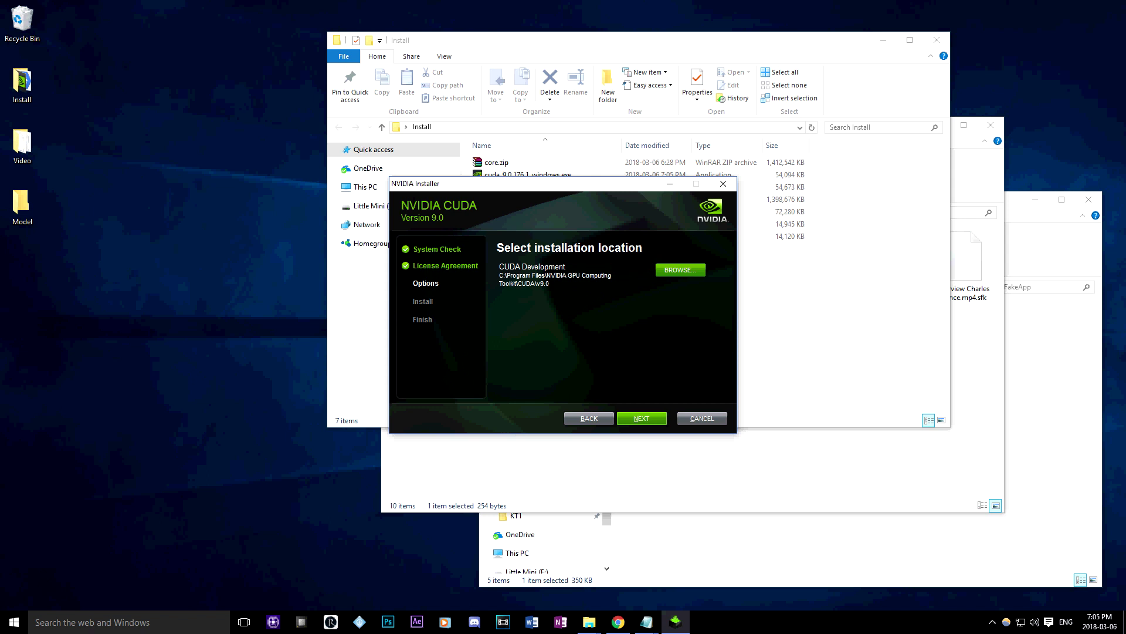
key("Return")
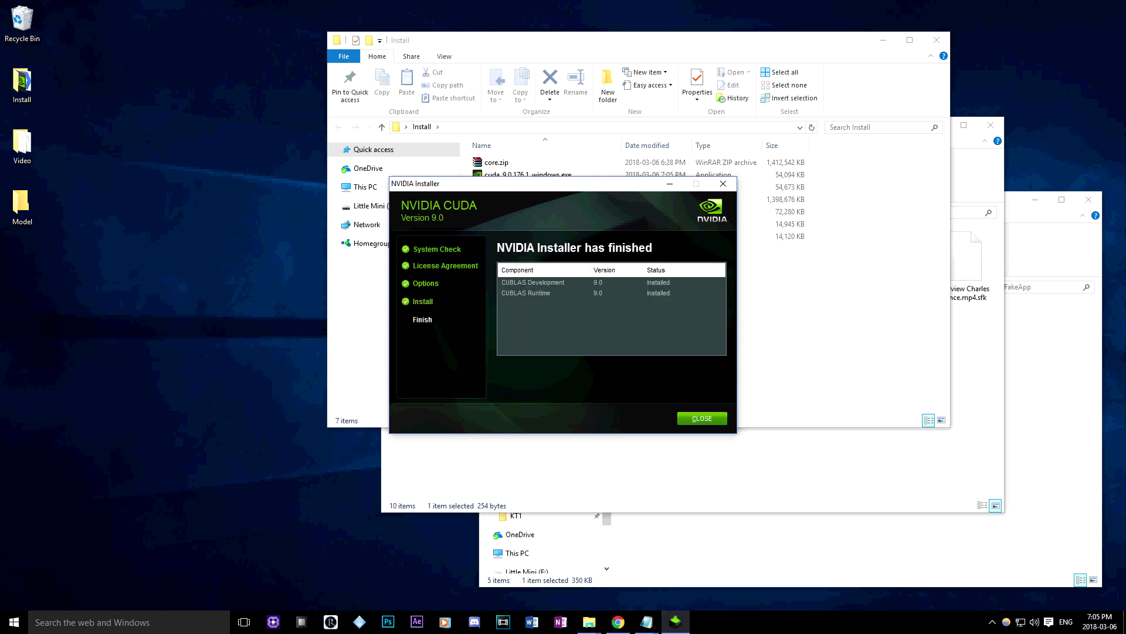
key("Return")
Install the second patch, cuda_9.0.176.2_windows.exe, with default options and location
key("Down")
key("Return")
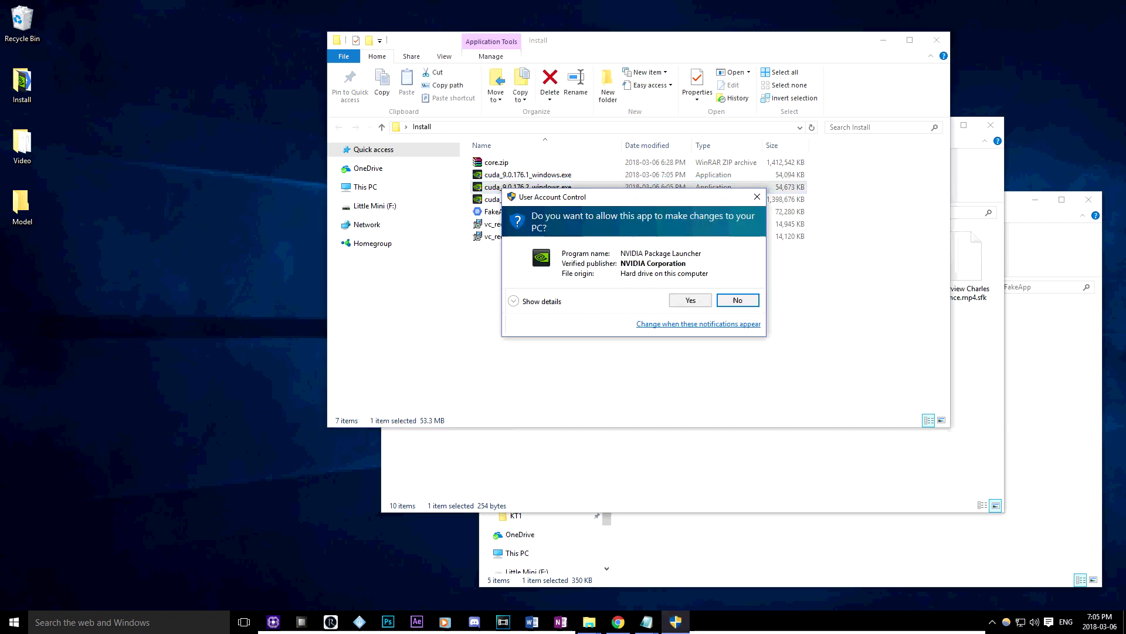
key("alt+y")
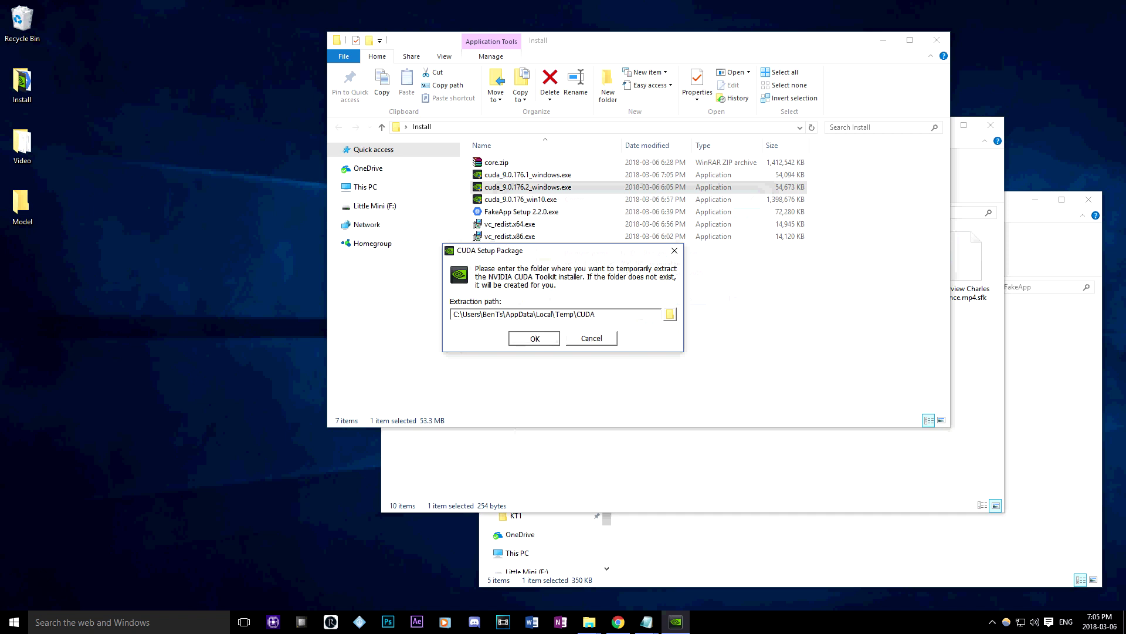
key("Return")
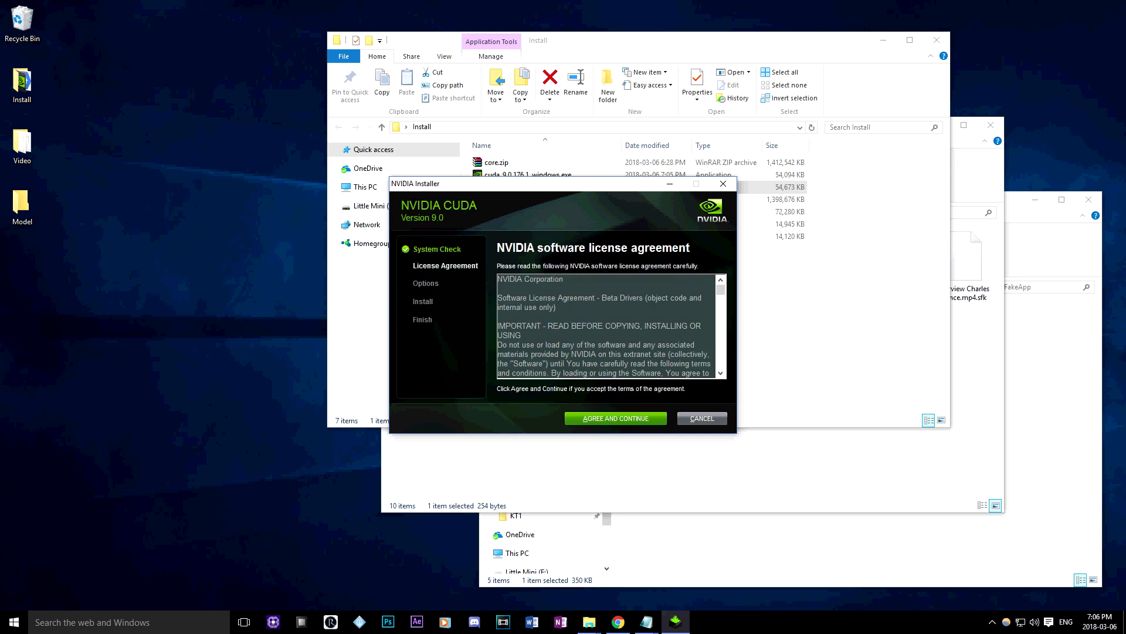
key("Return")
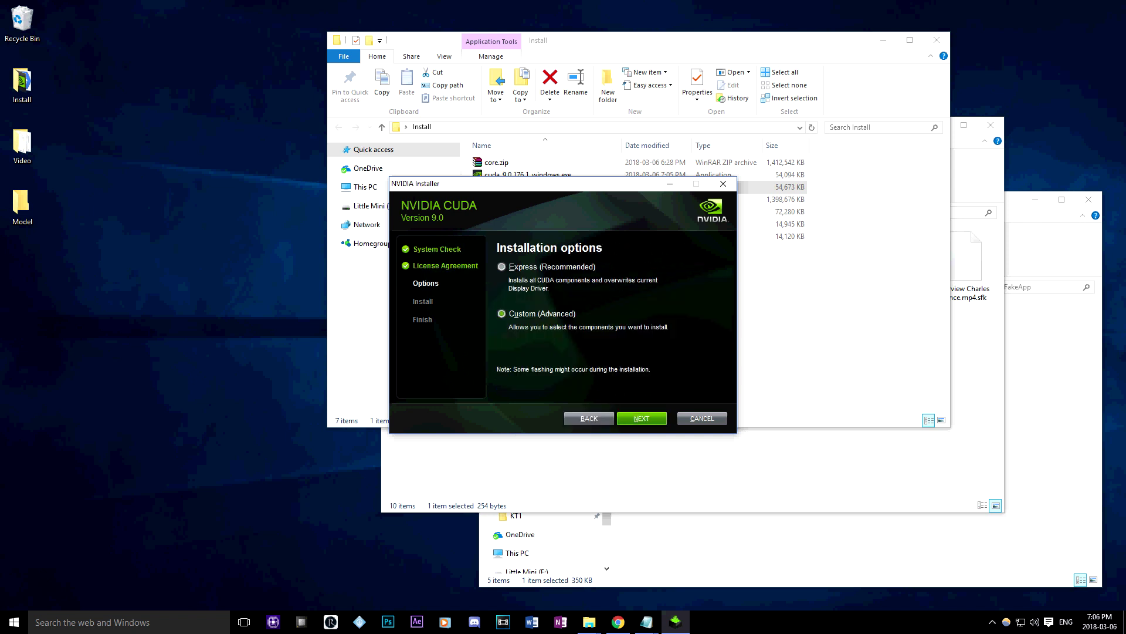
key("Return")
key("Return")
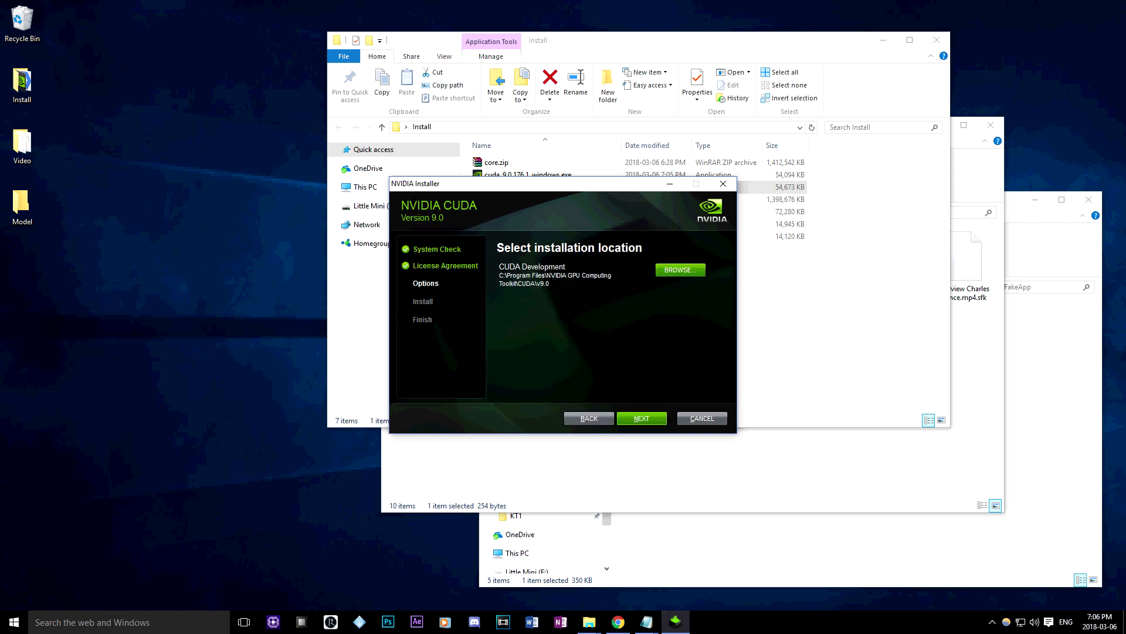
key("Return")
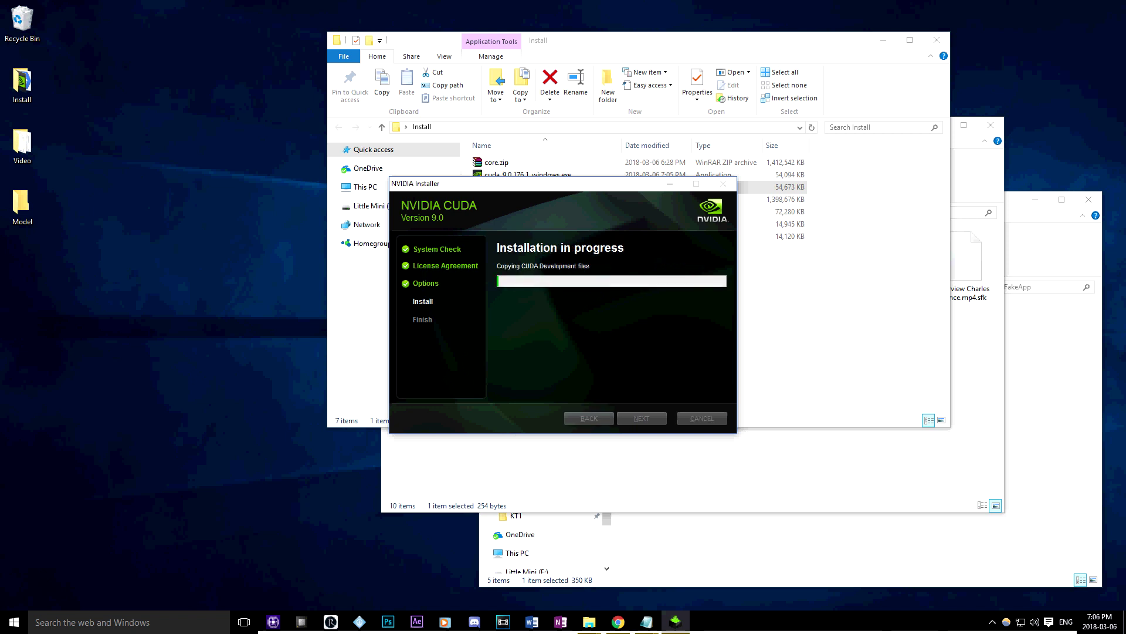
key("Return")
key("super+s")
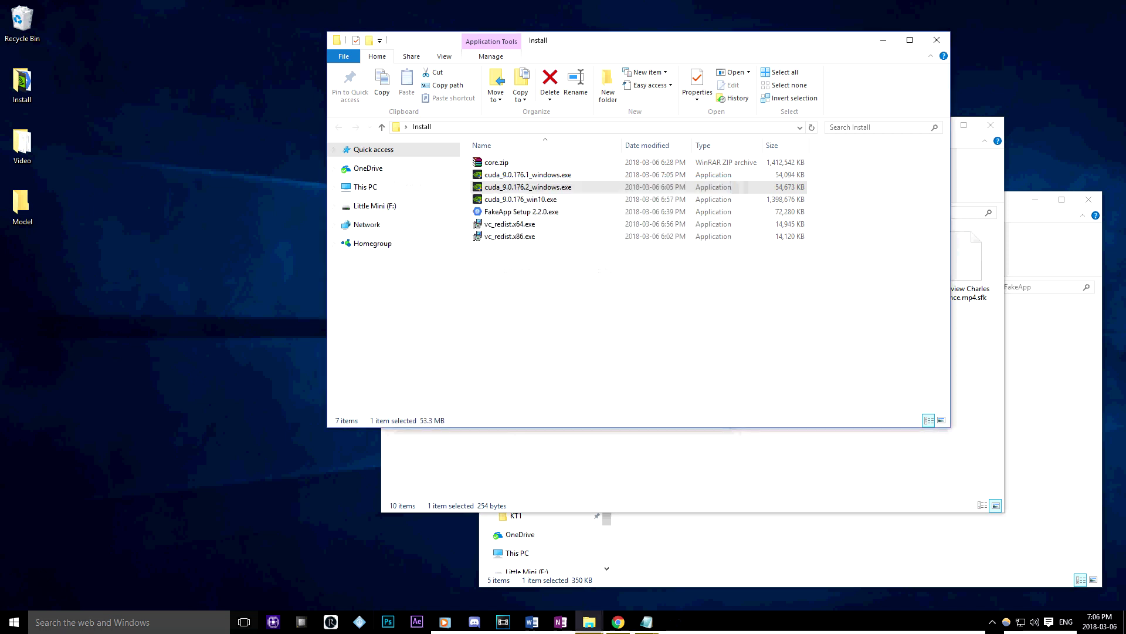
type("environ")
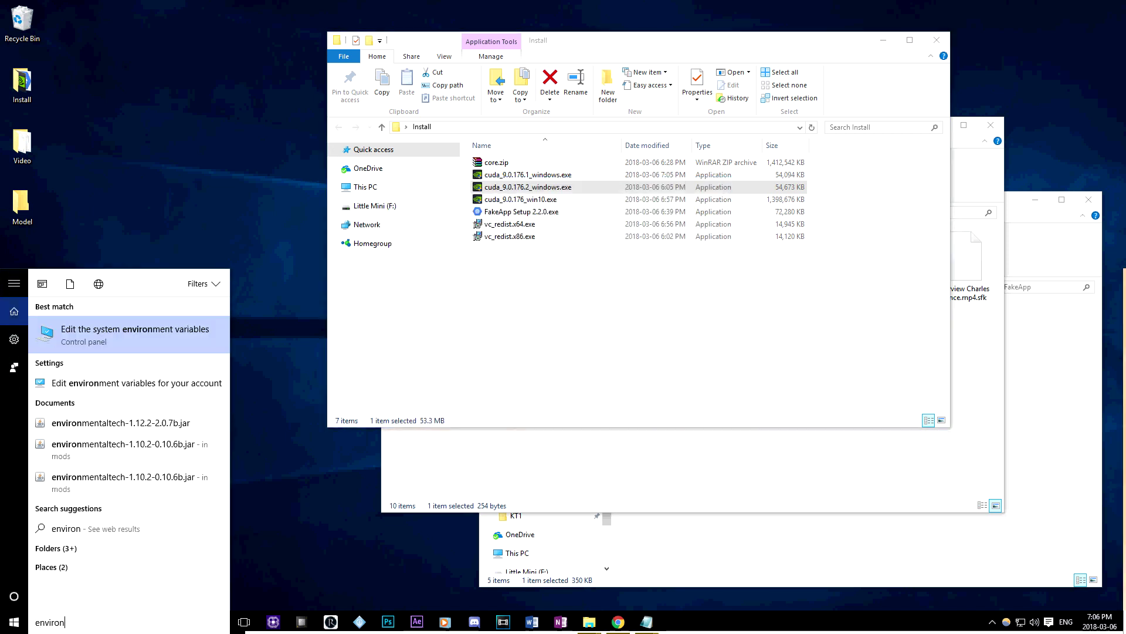
Confirm Path lists the CUDA v9.0 bin and libnvvp entries, then close Install and System Properties
key("Return")
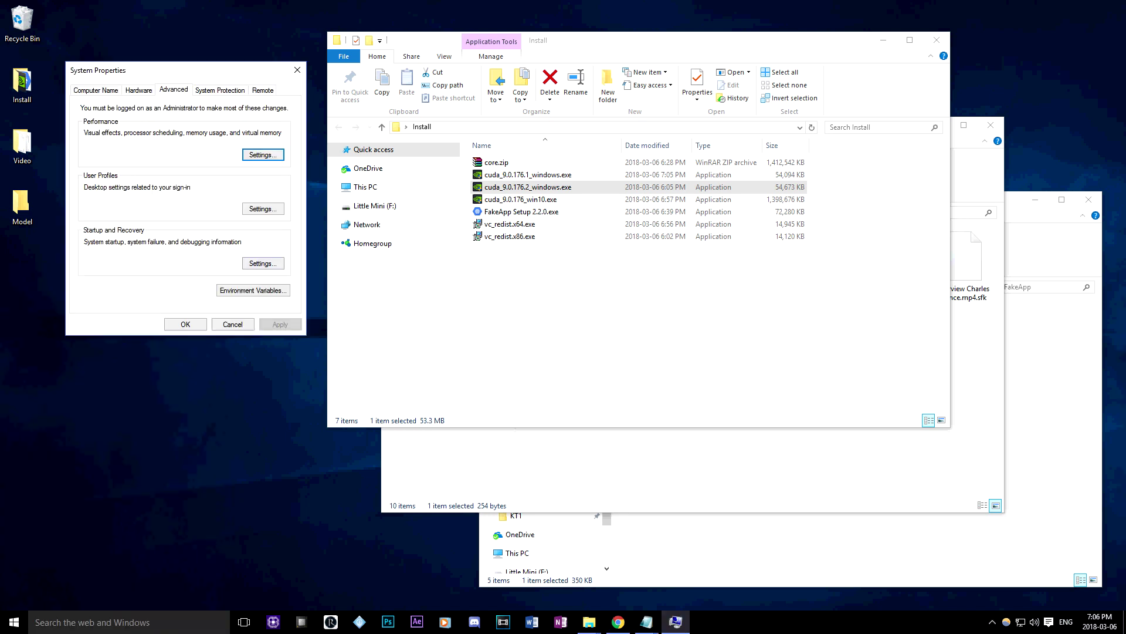
key("alt+n")
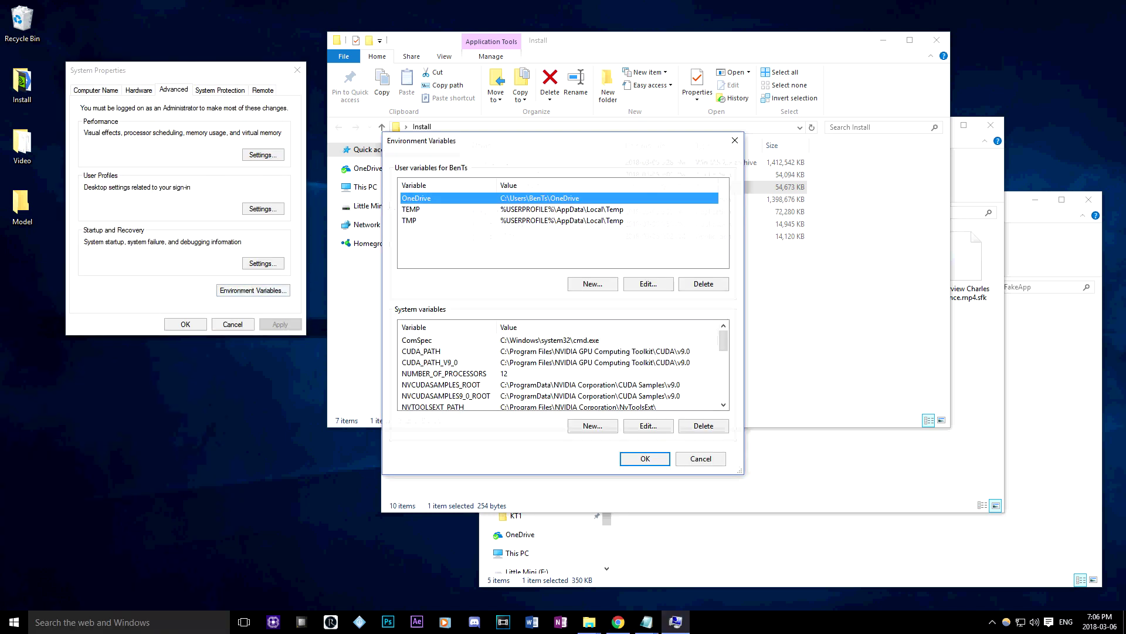
scroll(563, 368, "down", 5)
scroll(563, 368, "up", 2)
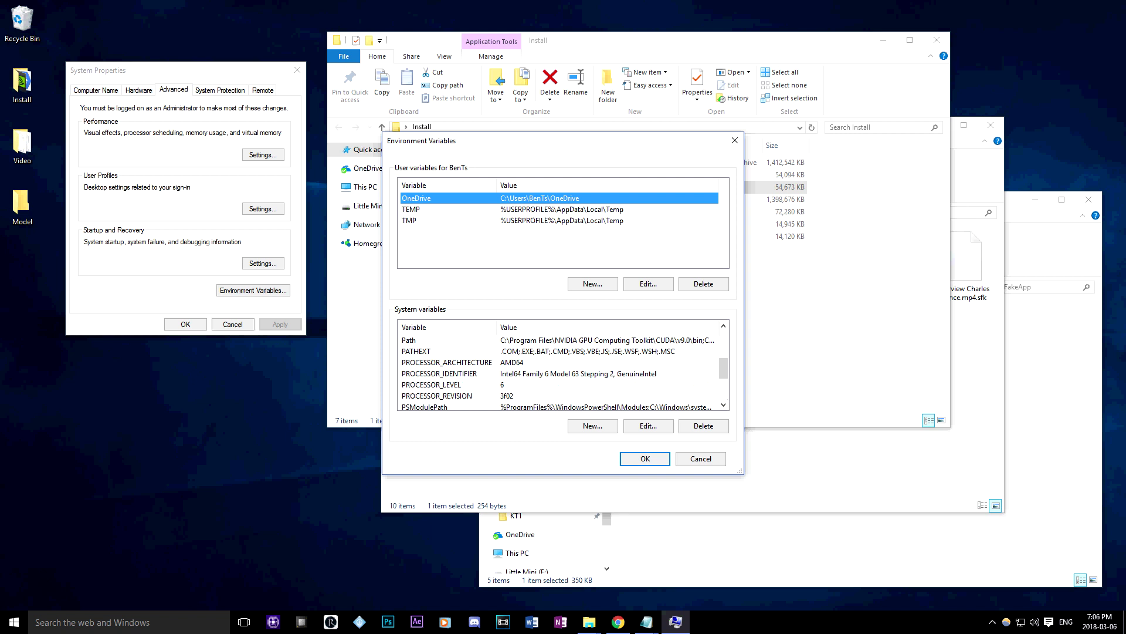
double_click(410, 339)
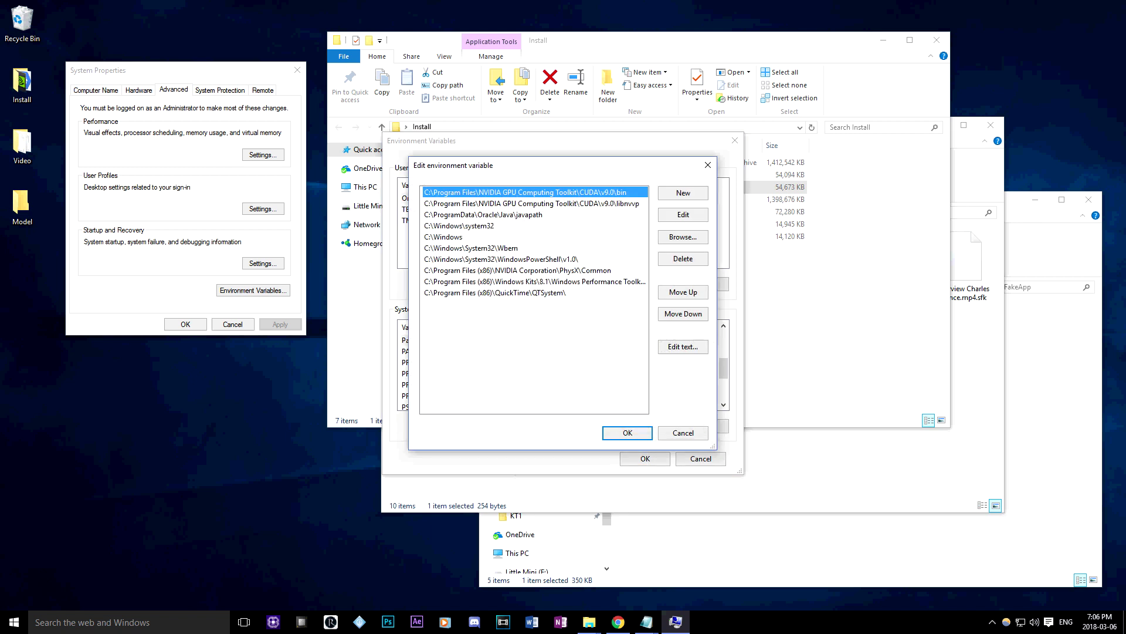
key("Return")
key("Return")
left_click(937, 40)
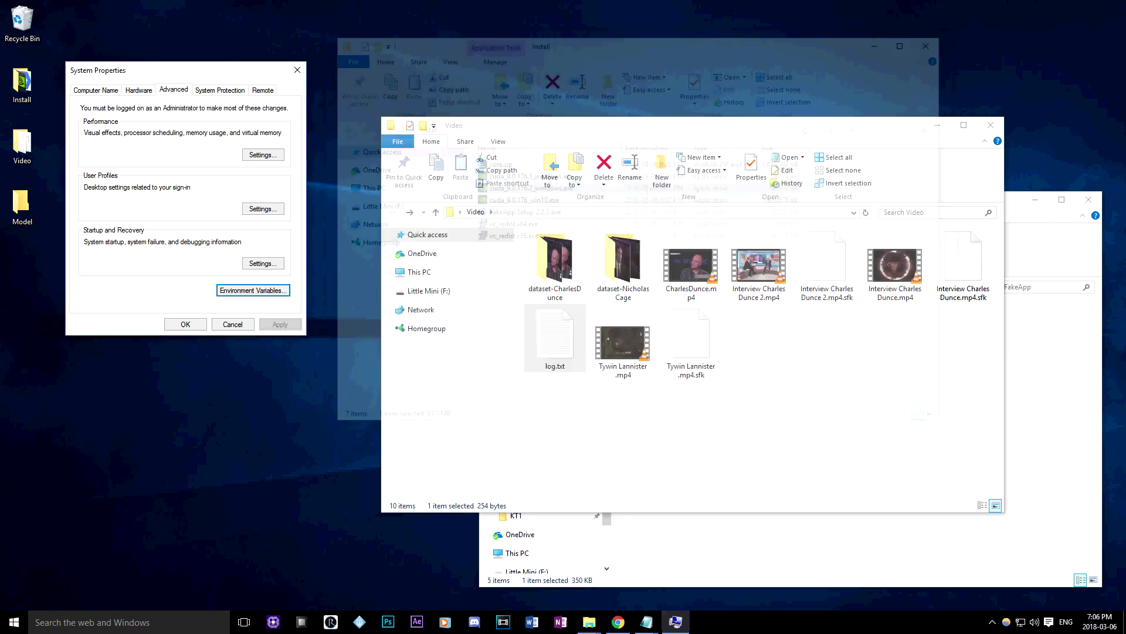
left_click(298, 69)
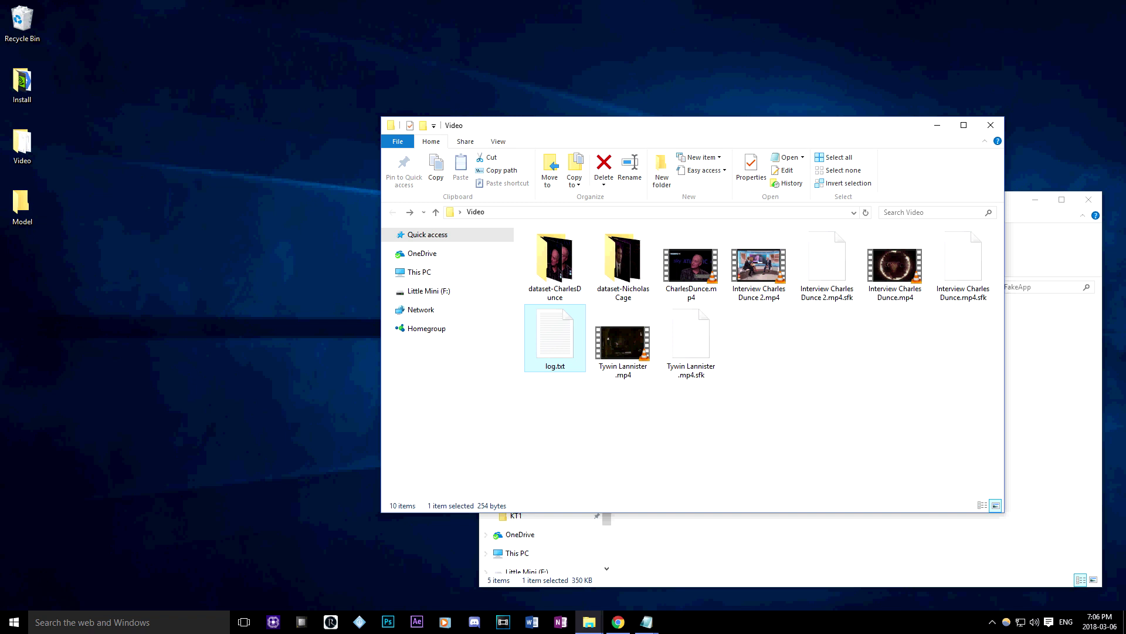
Load CharlesDunce.mp4 into FakeApp's Video field and extract all 426 frames, checking log.txt
left_click(666, 555)
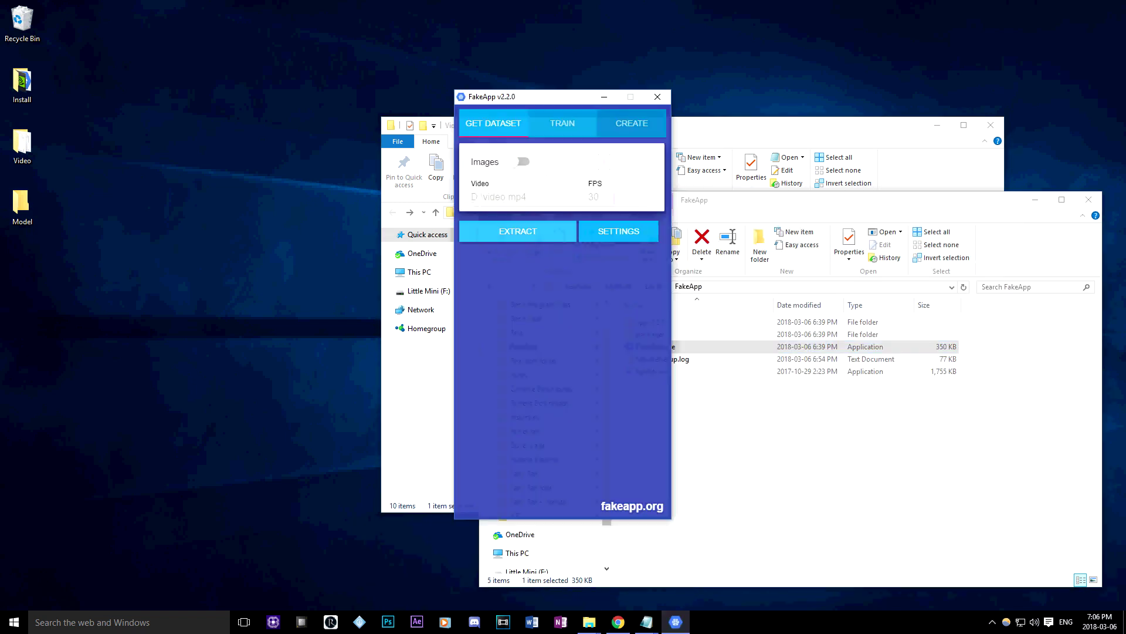
left_click_drag(546, 96, 173, 95)
left_click_drag(691, 265, 158, 196)
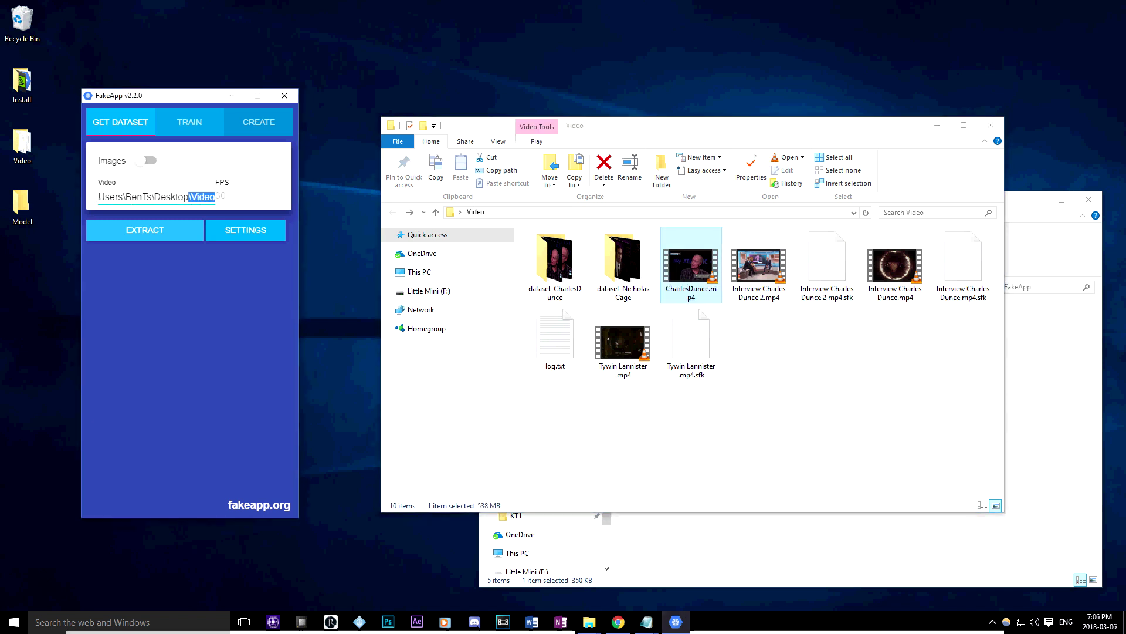
key("BackSpace")
key("BackSpace")
key("BackSpace")
key("BackSpace")
key("BackSpace")
key("BackSpace")
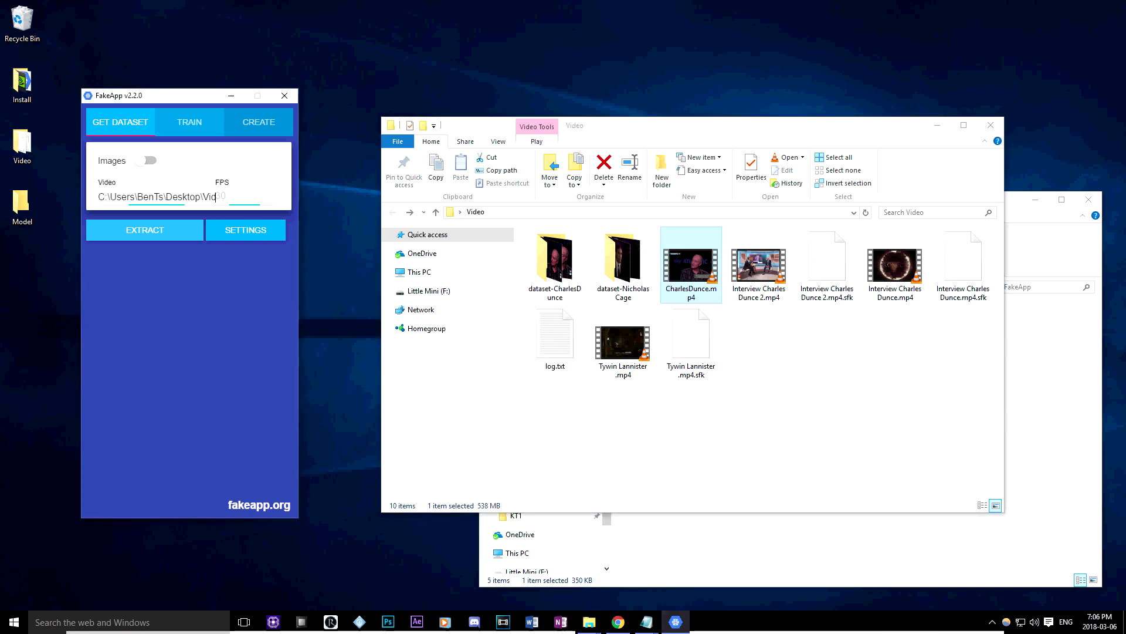
left_click(246, 230)
left_click(235, 465)
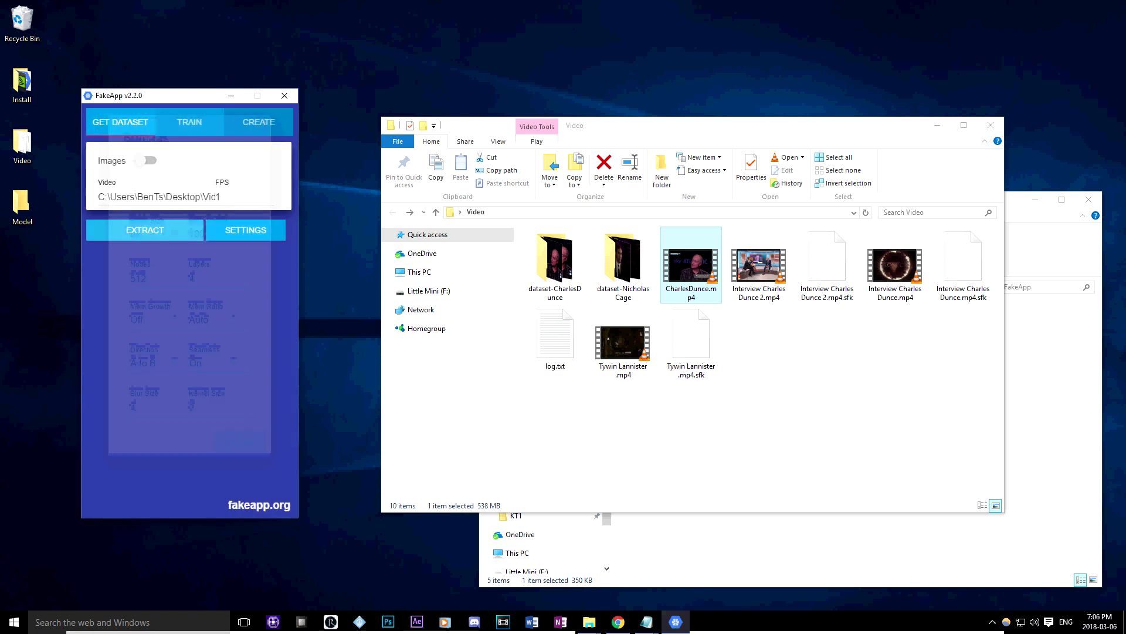
left_click(143, 230)
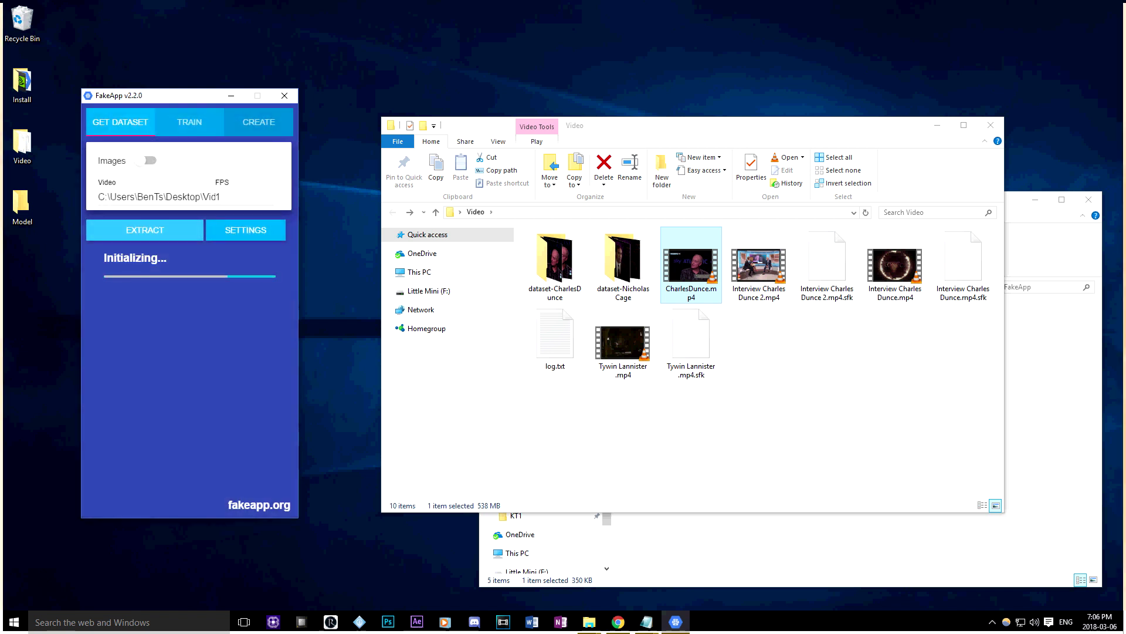
double_click(555, 339)
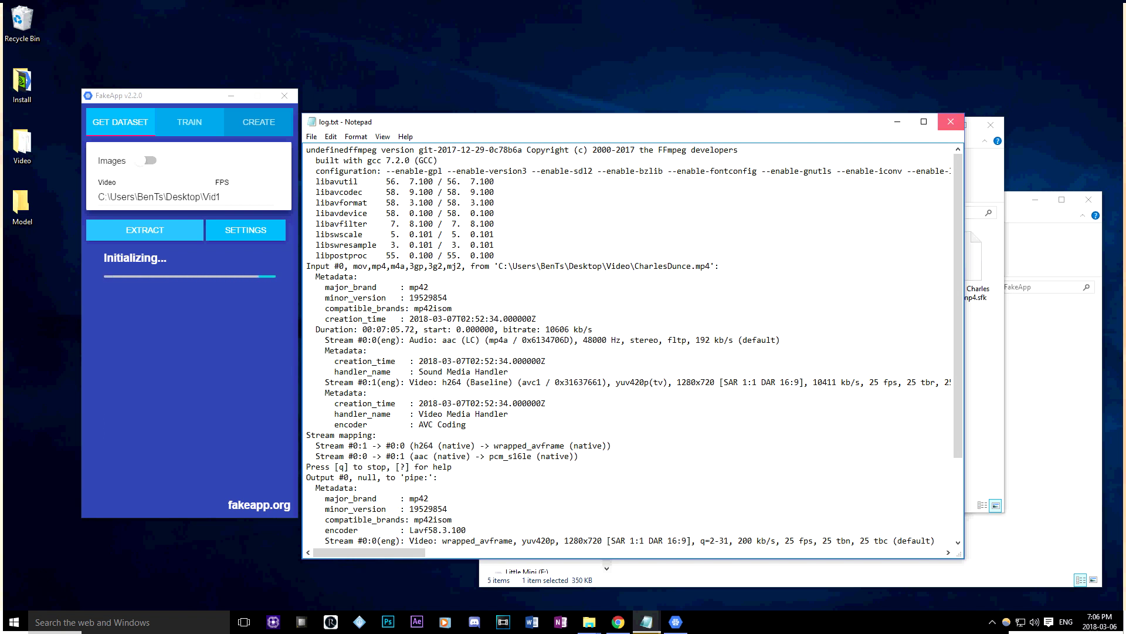
left_click(951, 121)
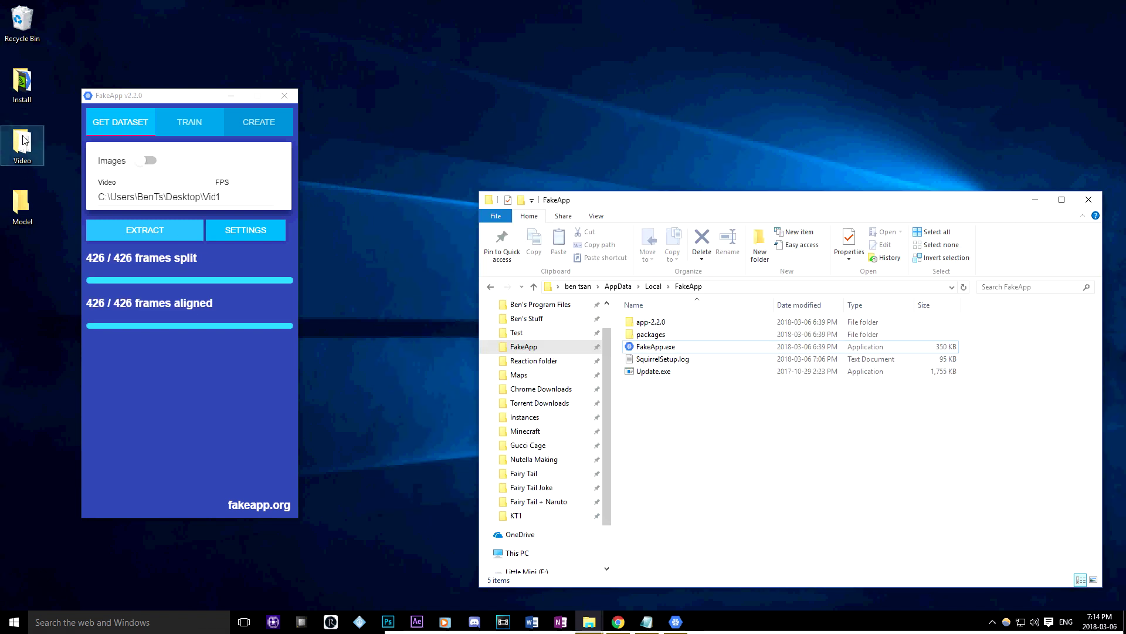
Open the CharlesDunce extracted faces and delete bad crops out50–out54 and out74
double_click(22, 140)
double_click(535, 191)
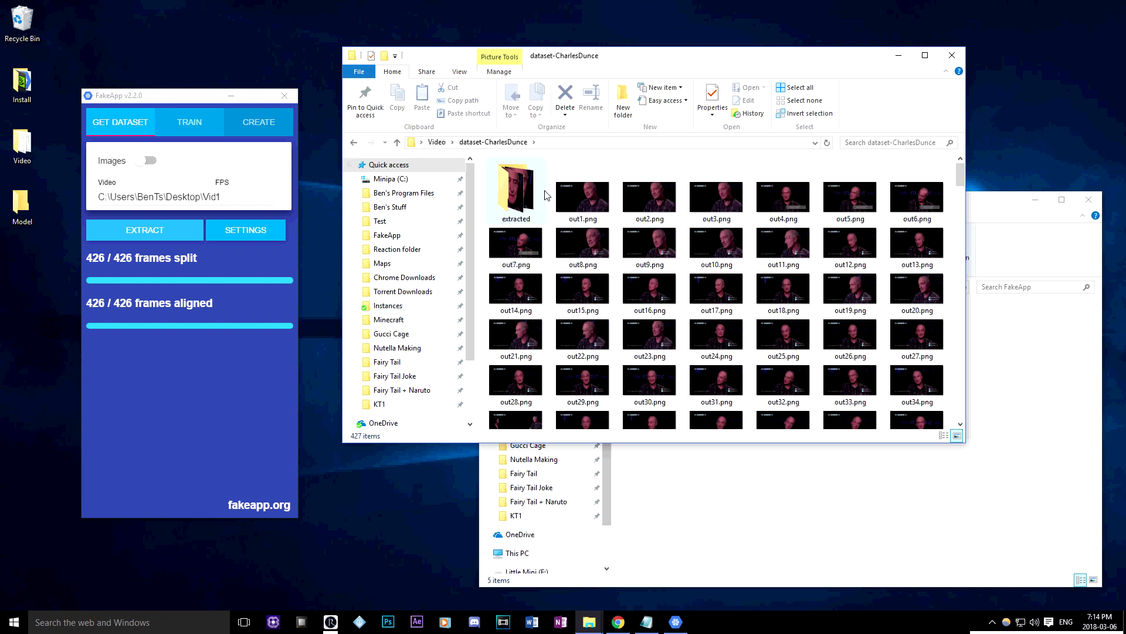
double_click(540, 189)
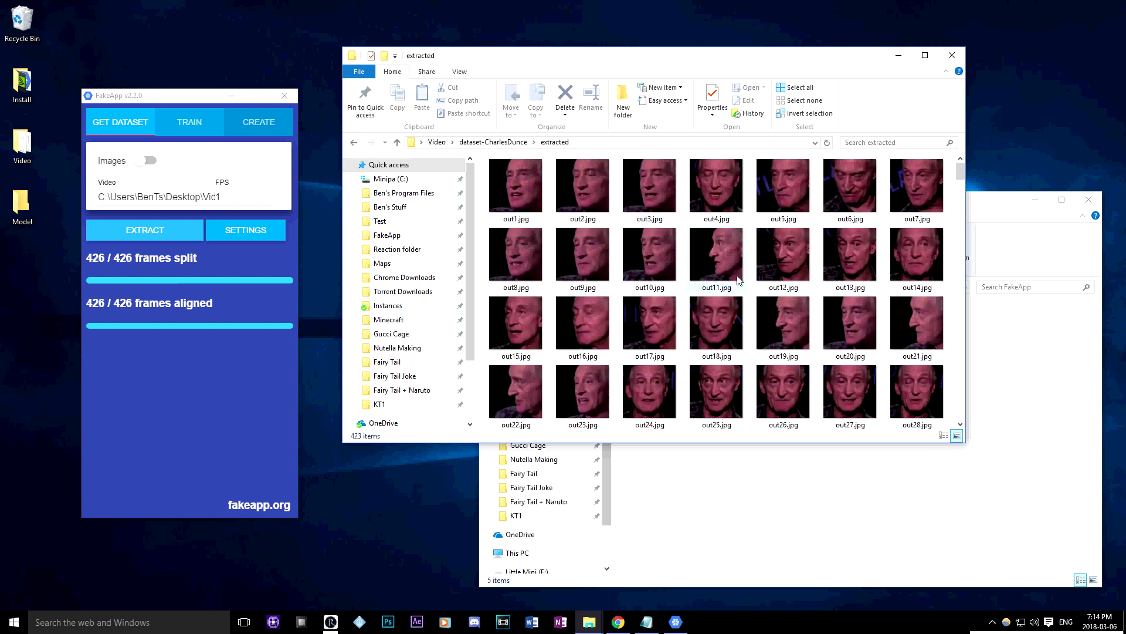
scroll(711, 385, "down", 3)
scroll(751, 280, "down", 2)
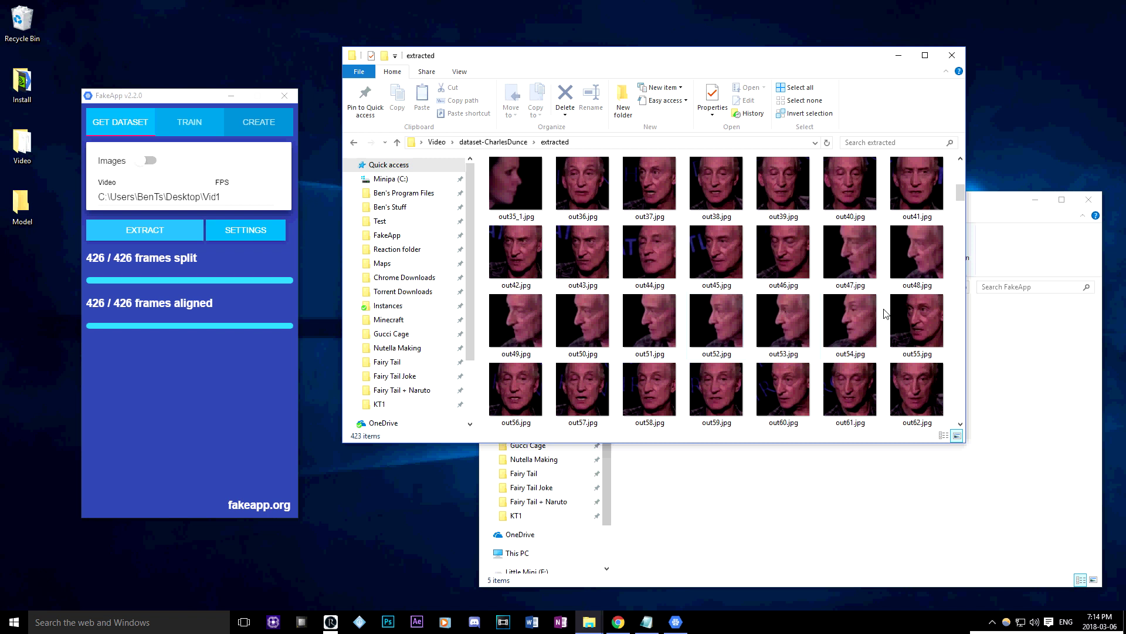
left_click_drag(886, 314, 554, 308)
key("Delete")
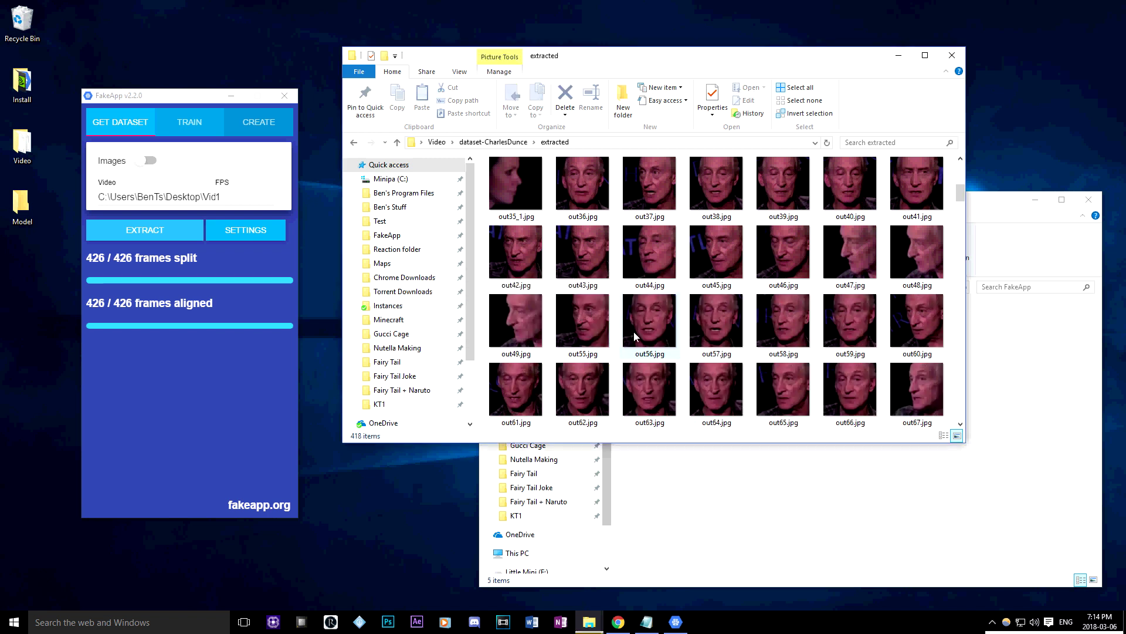
scroll(751, 276, "down", 3)
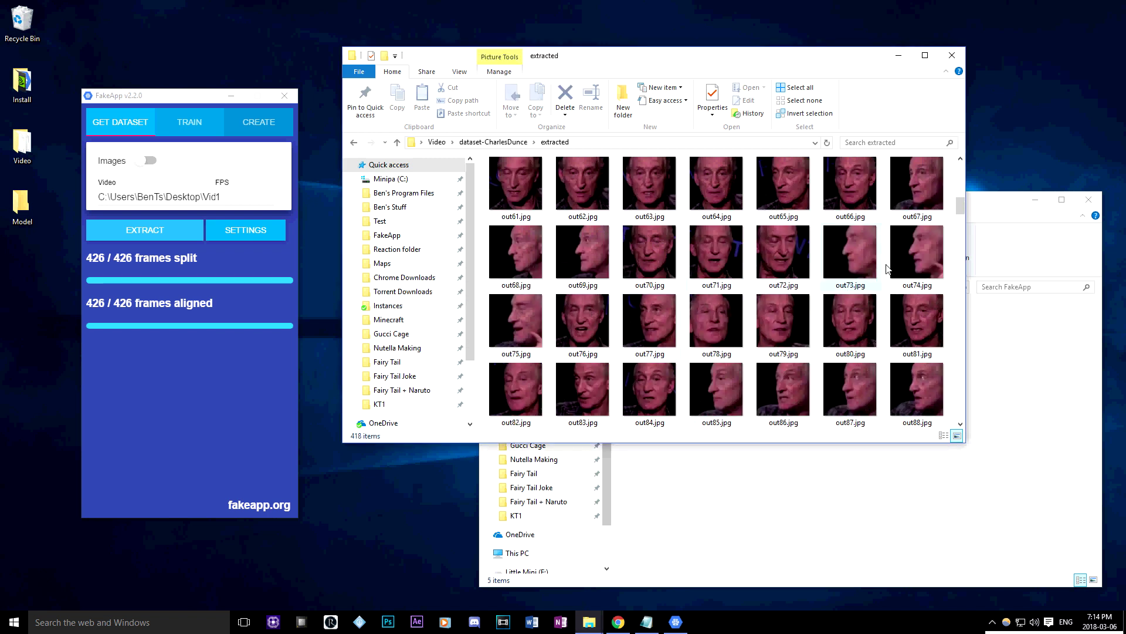
left_click(919, 251)
key("Delete")
scroll(783, 350, "down", 3)
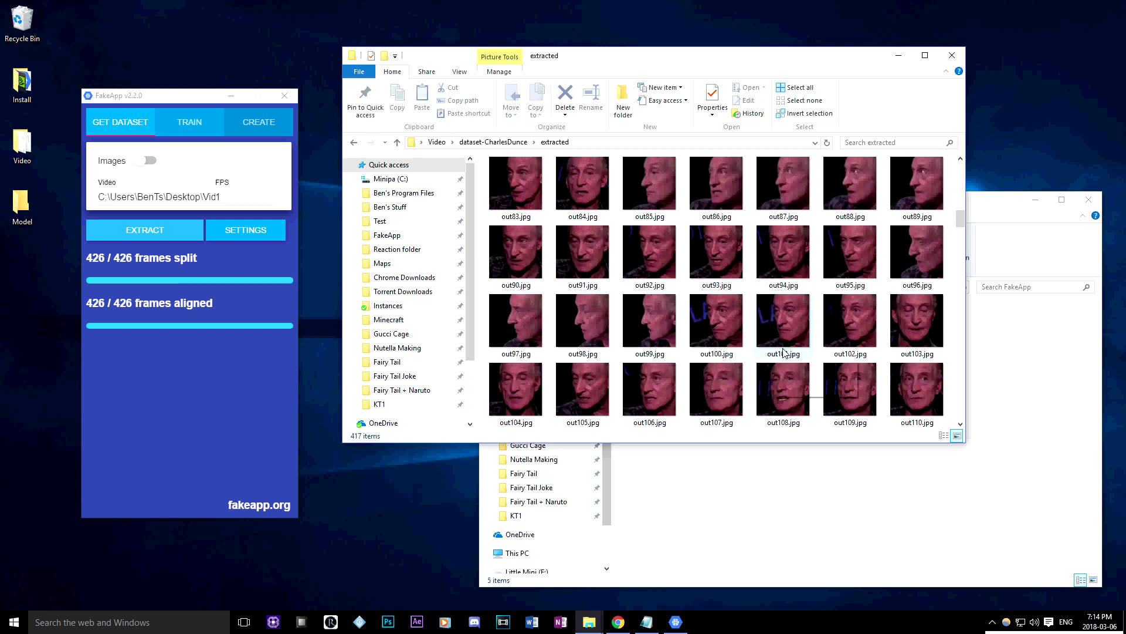
Delete further bad face crops, including out98, confirming the deletions
left_click(590, 320)
key("Delete")
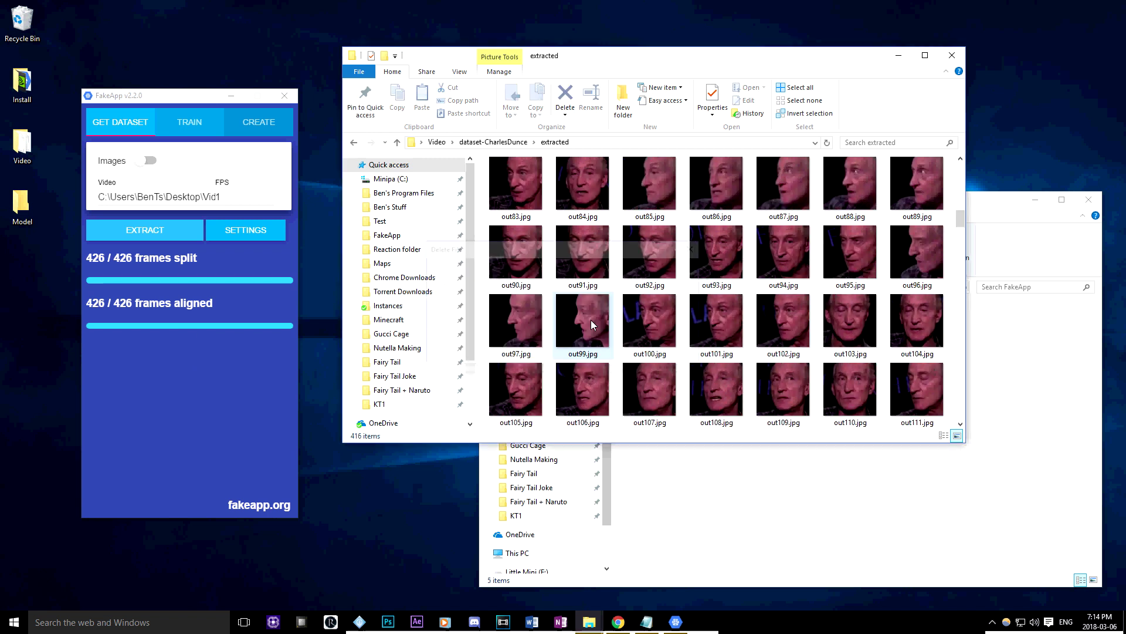
scroll(591, 320, "down", 3)
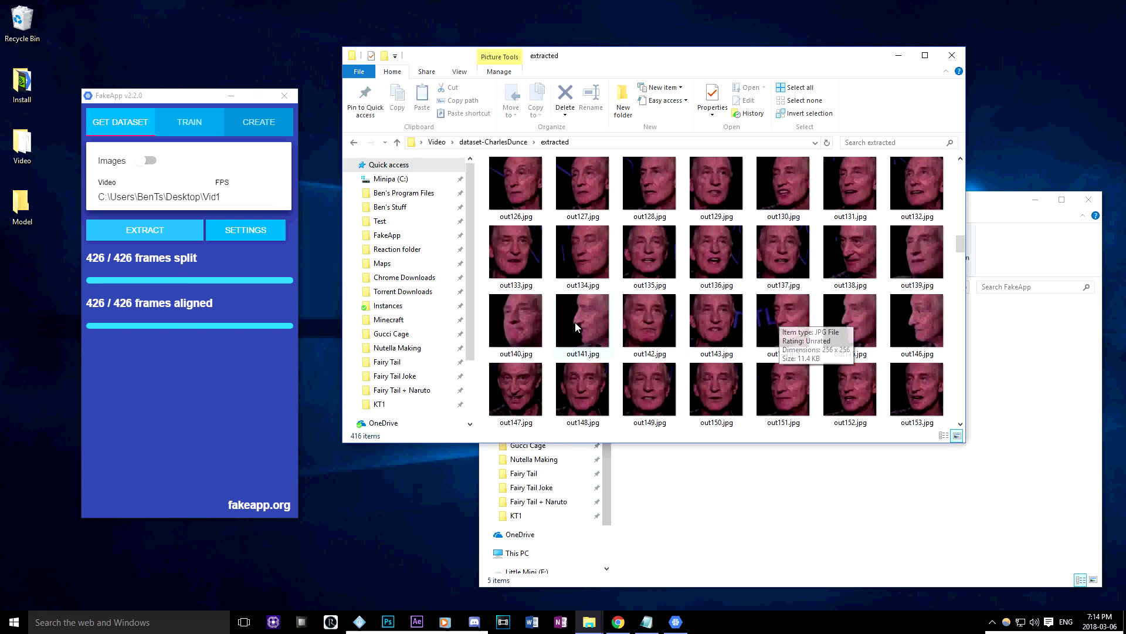
left_click(575, 323)
key("Delete")
key("Return")
scroll(574, 322, "down", 6)
left_click(574, 323)
key("Delete")
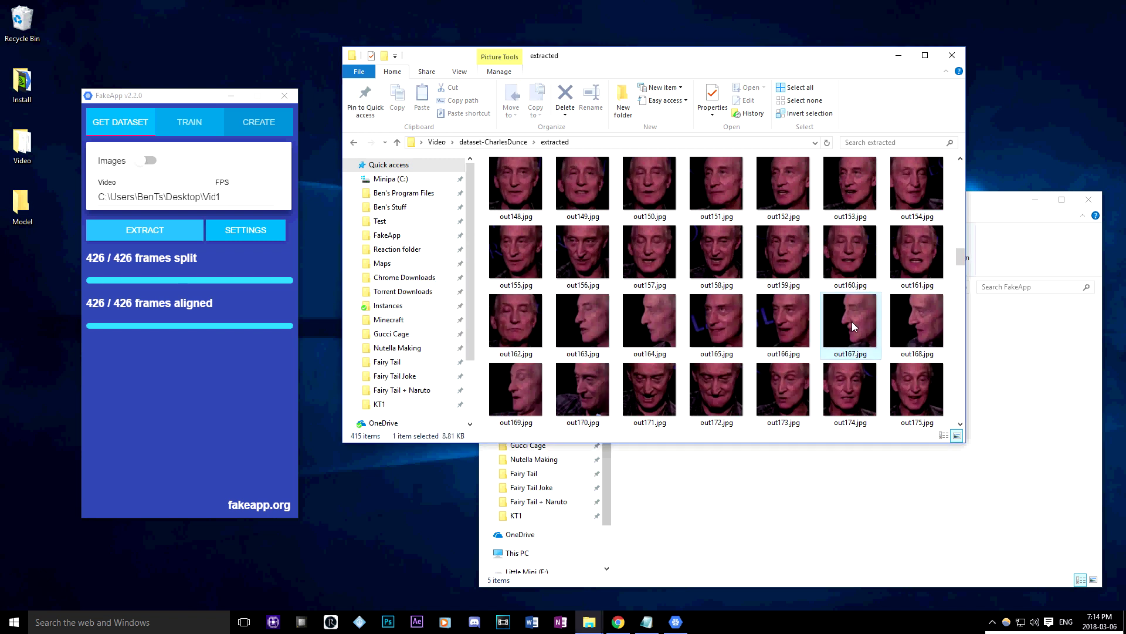
scroll(853, 322, "down", 3)
scroll(833, 342, "down", 6)
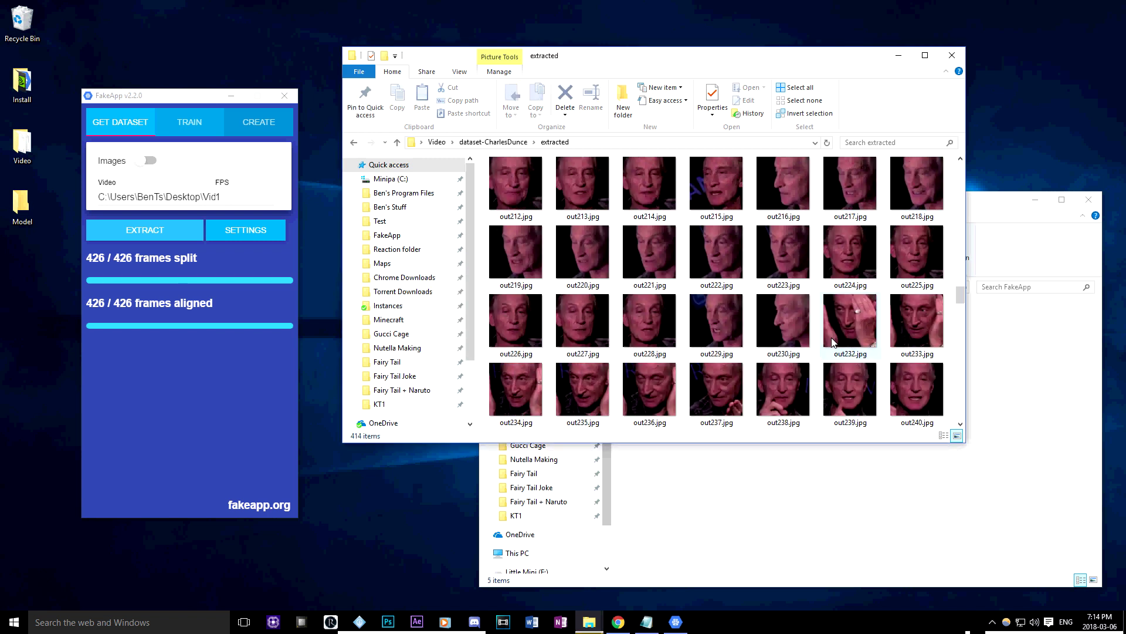
left_click(850, 326)
key("Delete")
key("Return")
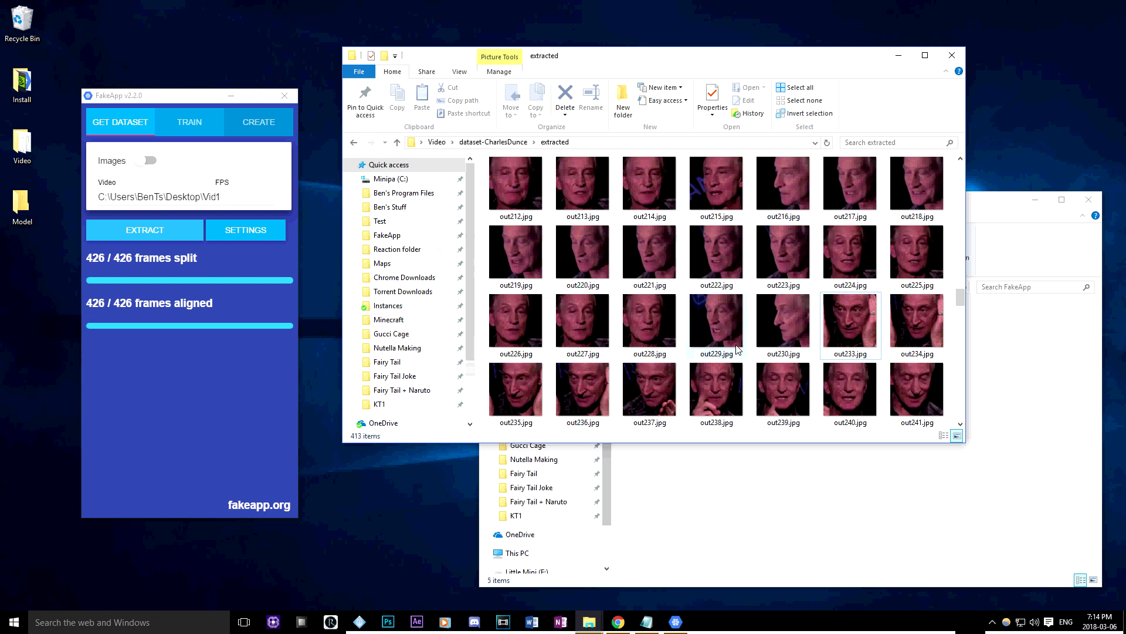
scroll(881, 283, "down", 1)
Delete crops out246, out247, two neighbours and washed-out out325, then go up to dataset-CharlesDunce
left_click(857, 255)
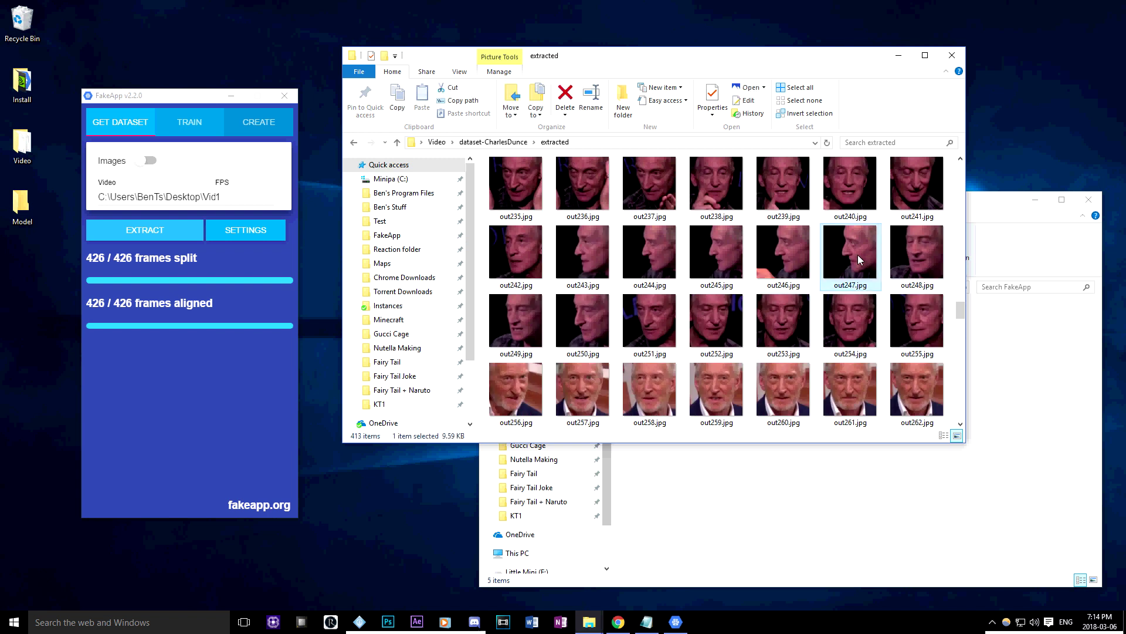
key("Delete")
left_click(781, 254)
key("Delete")
left_click(695, 254)
key("Delete")
left_click(635, 255)
key("Delete")
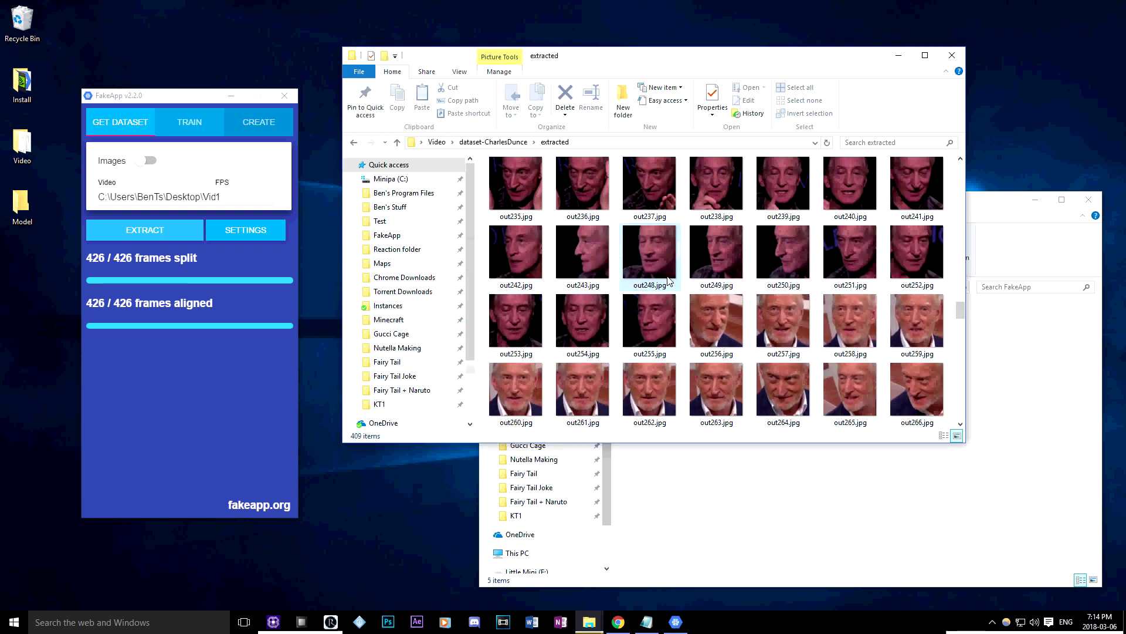
scroll(669, 280, "down", 6)
scroll(669, 279, "down", 6)
left_click(649, 185)
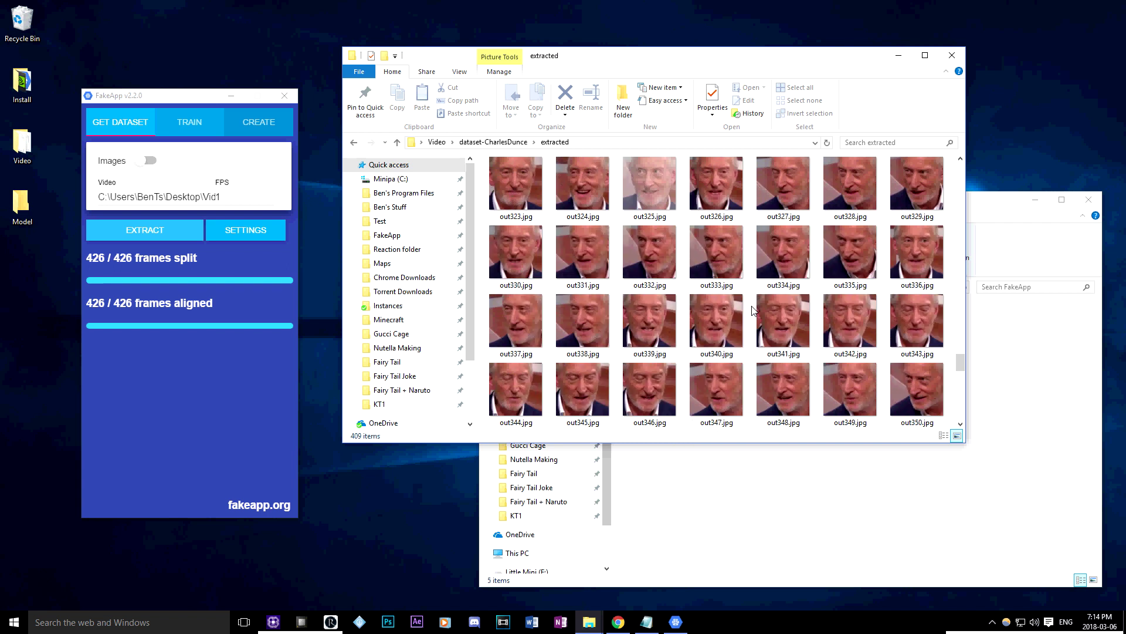
key("Delete")
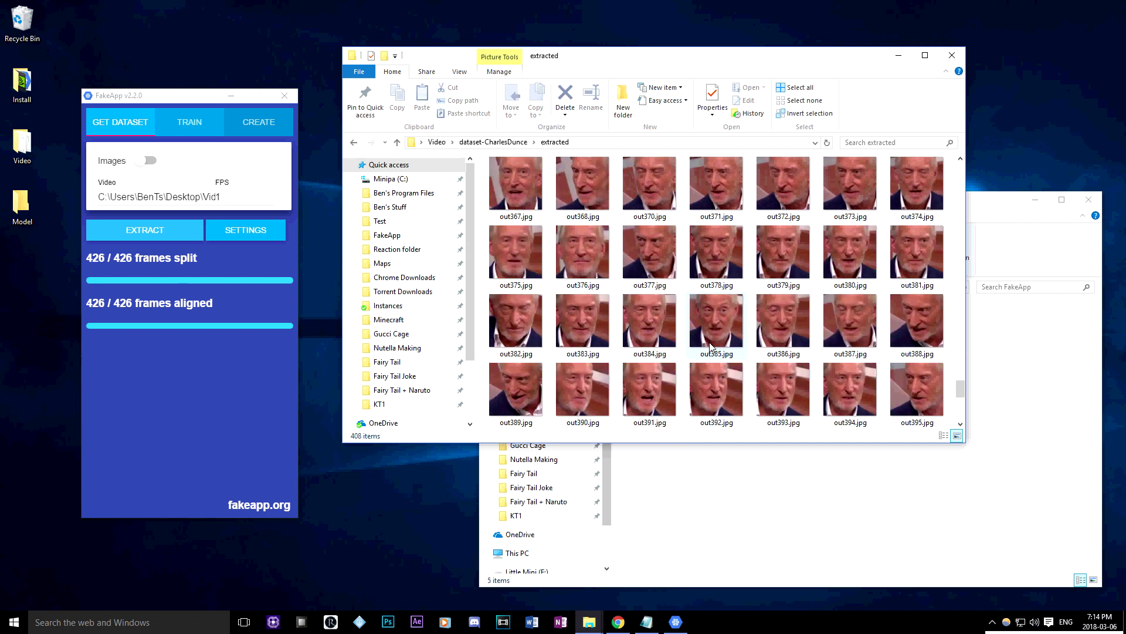
scroll(709, 347, "down", 10)
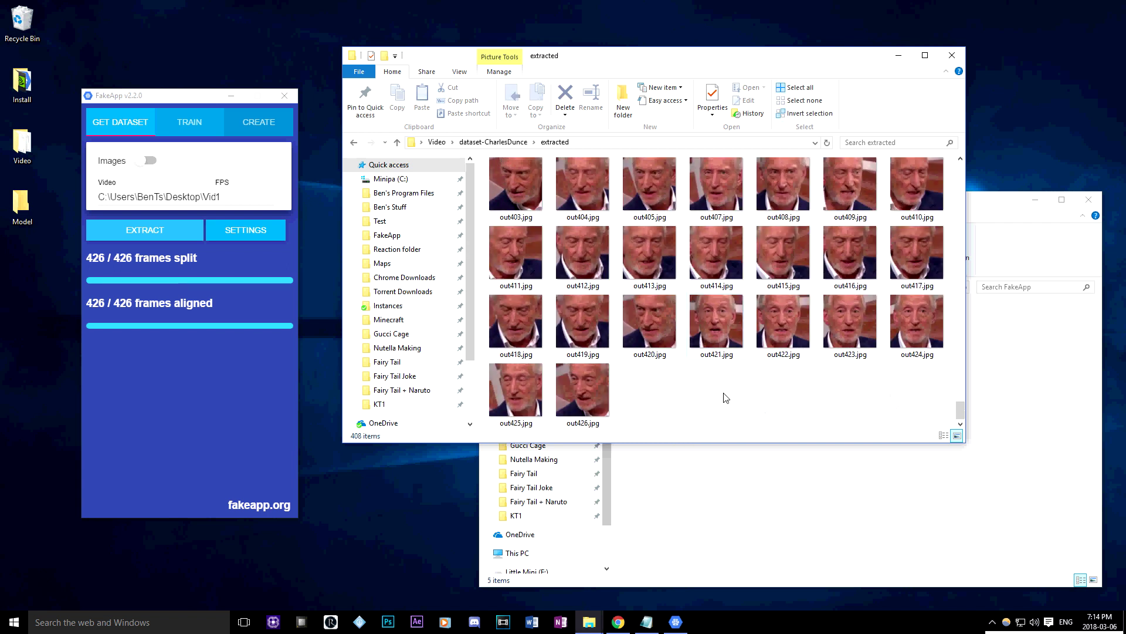
key("BackSpace")
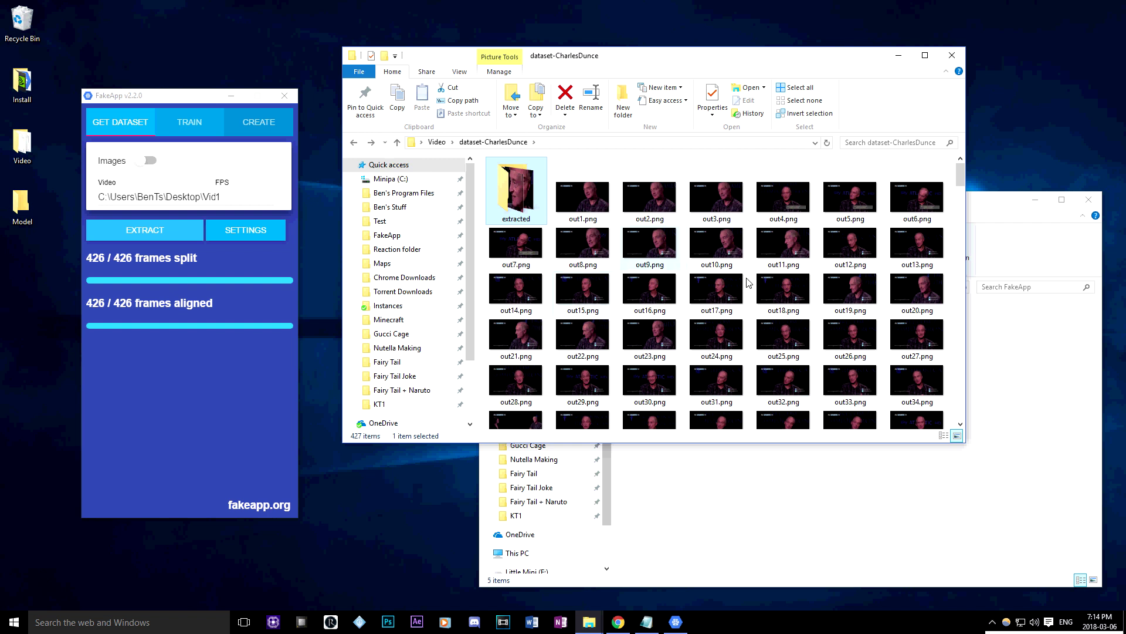
Set FakeApp's Model field to the copied Desktop\Model folder path
double_click(590, 184)
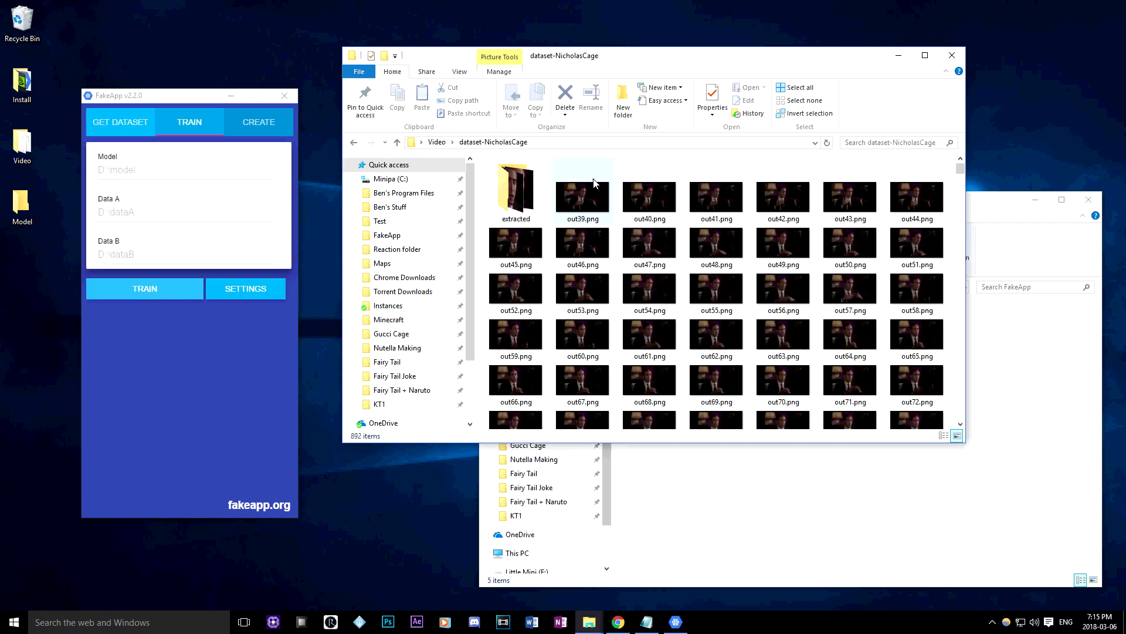
double_click(526, 183)
key("BackSpace")
key("BackSpace")
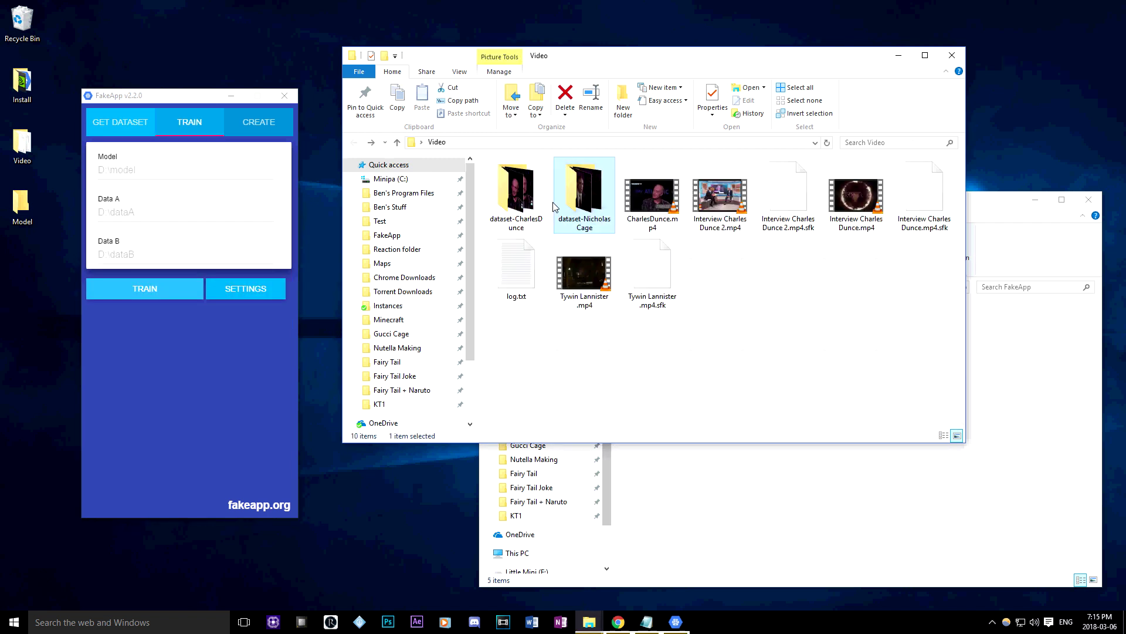
double_click(22, 202)
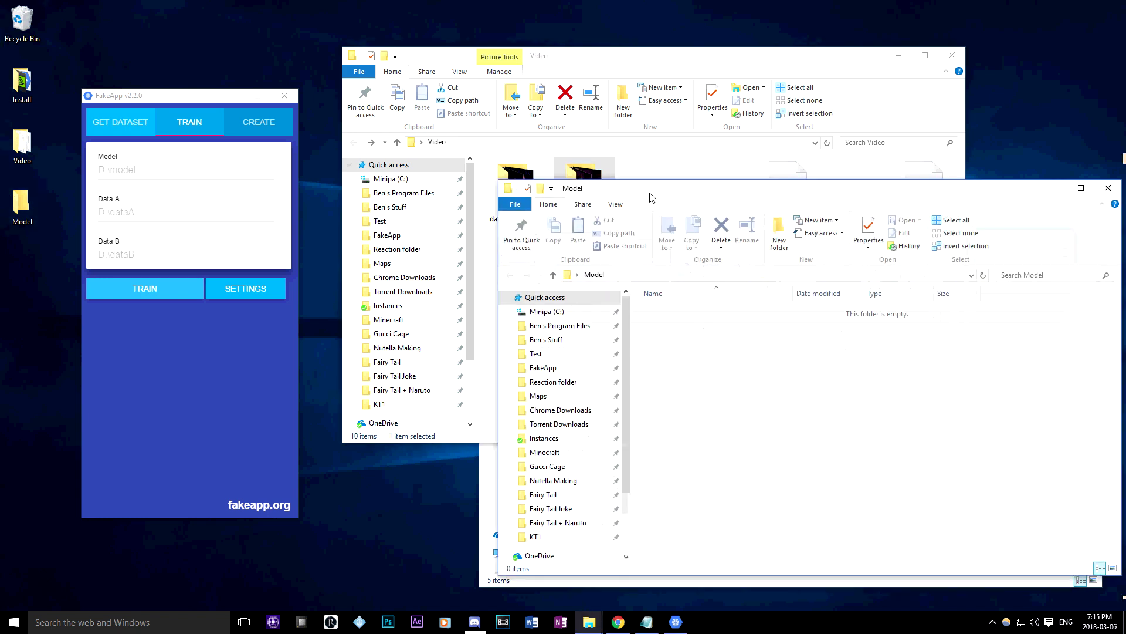
left_click(667, 275)
key("ctrl+c")
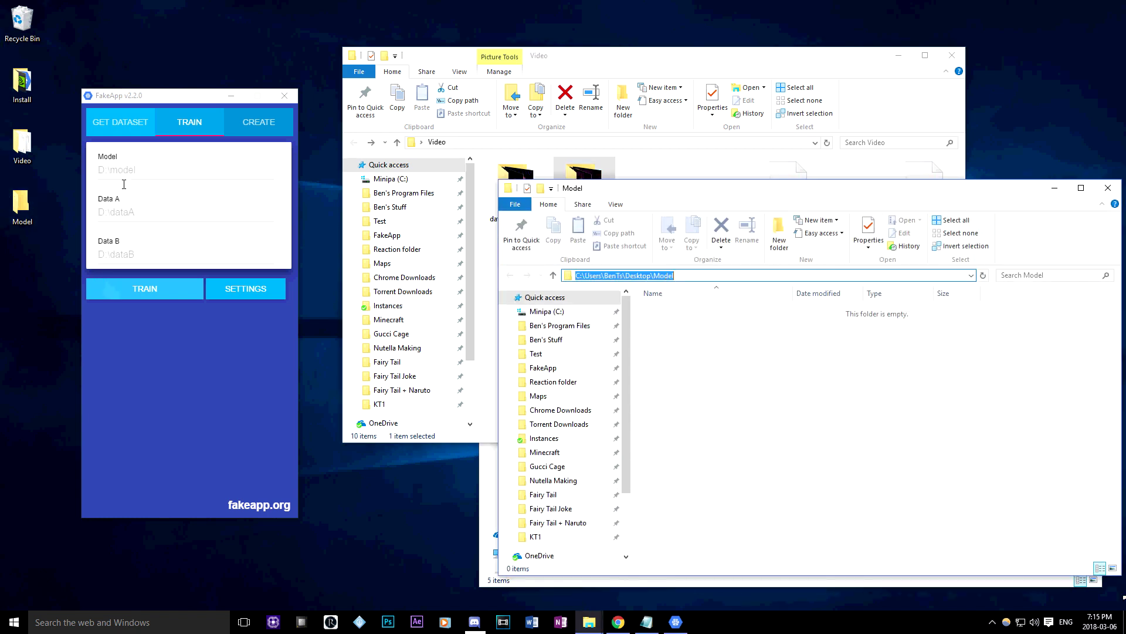
left_click(132, 170)
key("ctrl+v")
left_click(1054, 187)
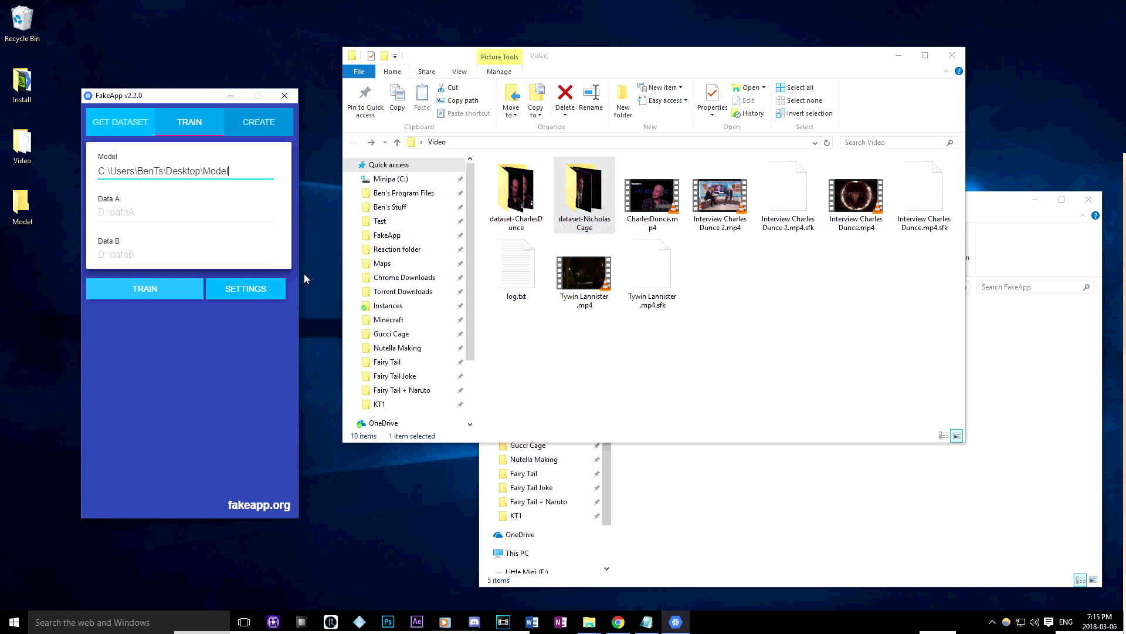
Paste the dataset-NicholasCage extracted faces path into Data A
double_click(612, 225)
double_click(516, 199)
left_click(620, 143)
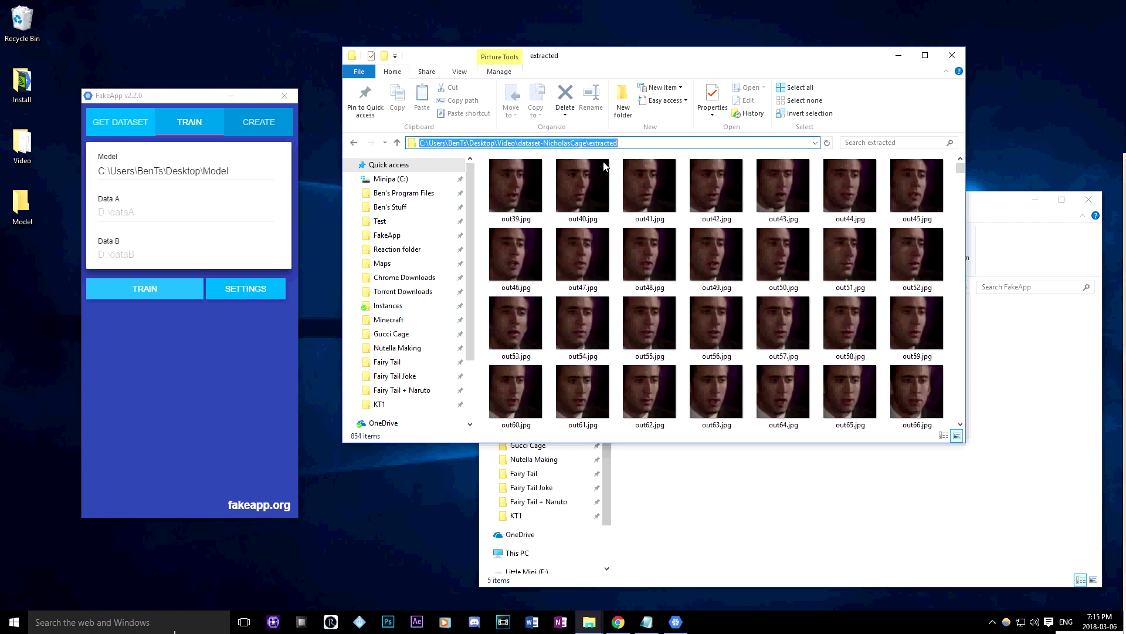
left_click(193, 211)
key("ctrl+v")
left_click(589, 68)
key("BackSpace")
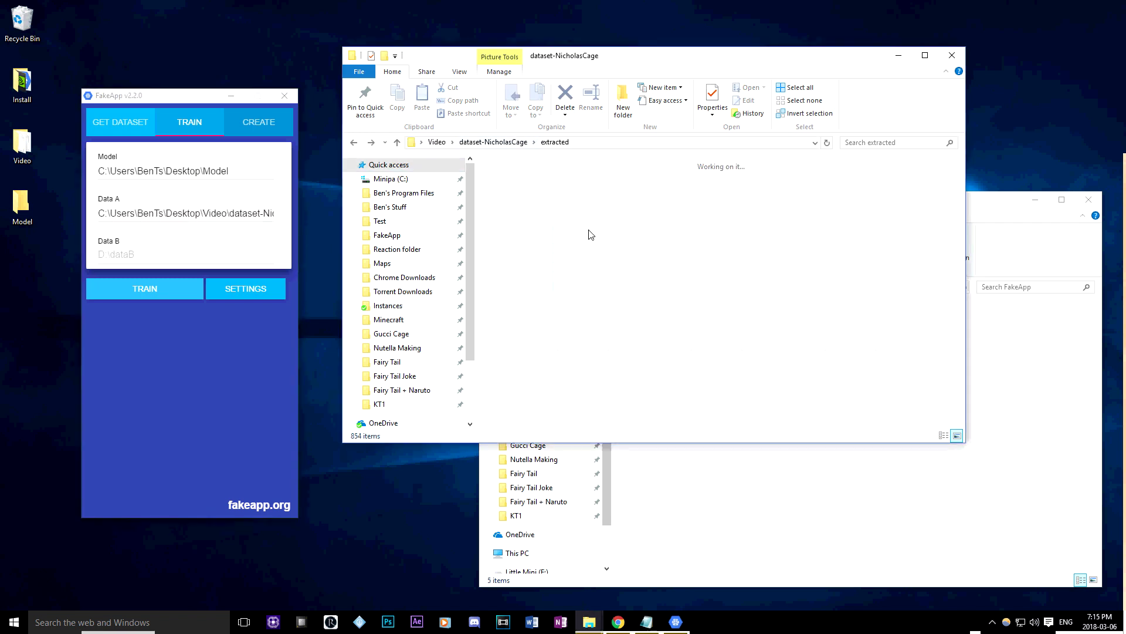
double_click(525, 210)
left_click(667, 147)
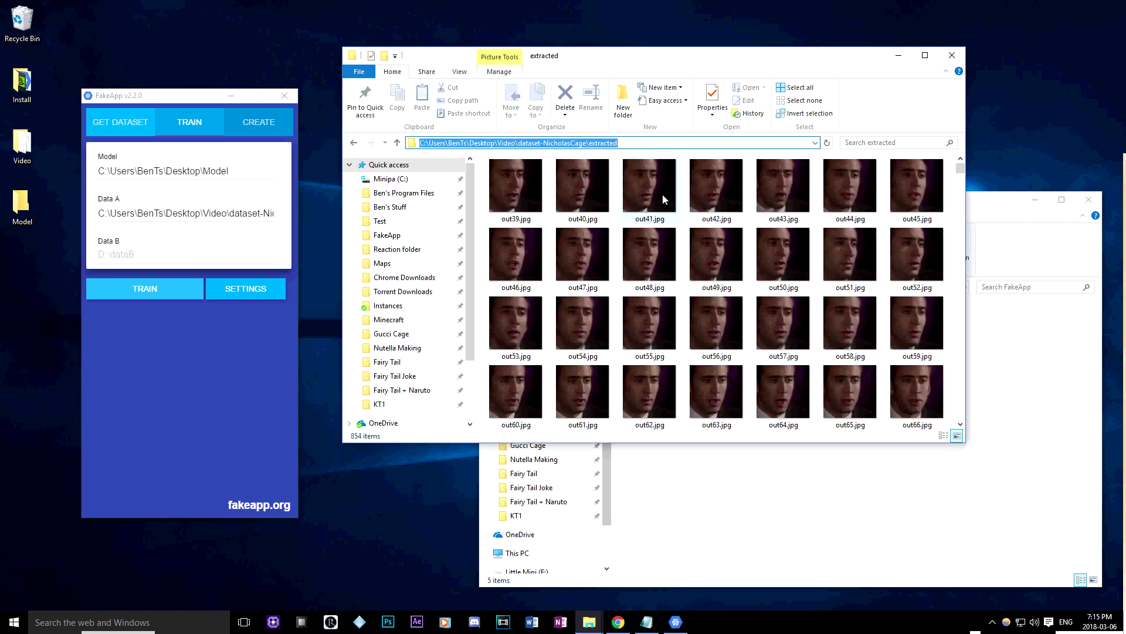
key("BackSpace")
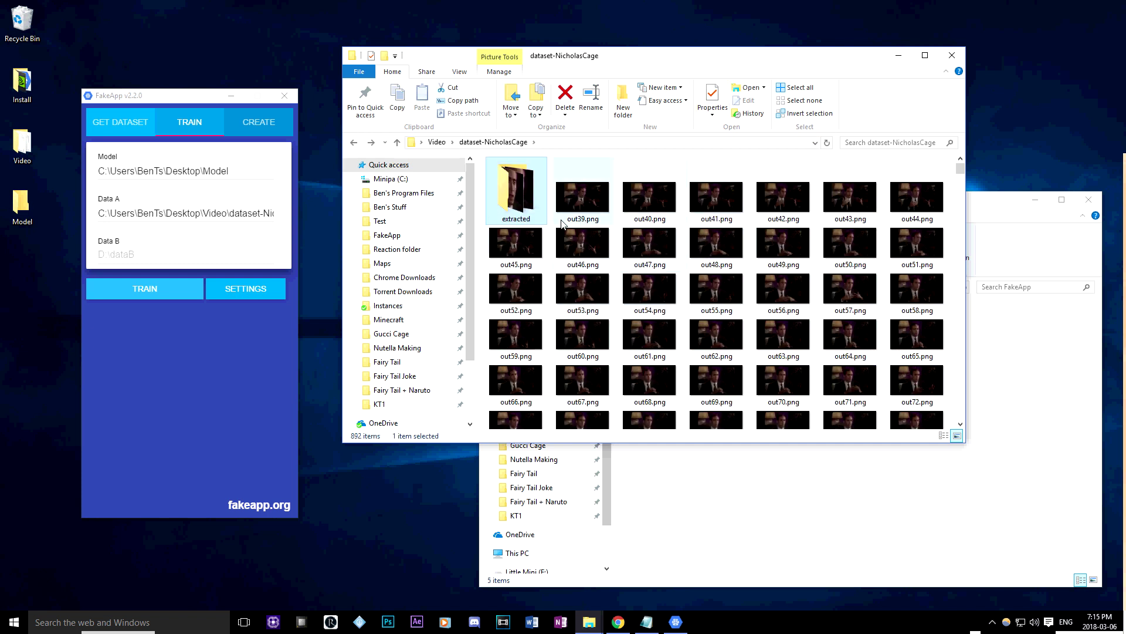
key("BackSpace")
Paste the dataset-CharlesDunce extracted faces path into Data B, check both paths, and open Settings
double_click(591, 210)
key("BackSpace")
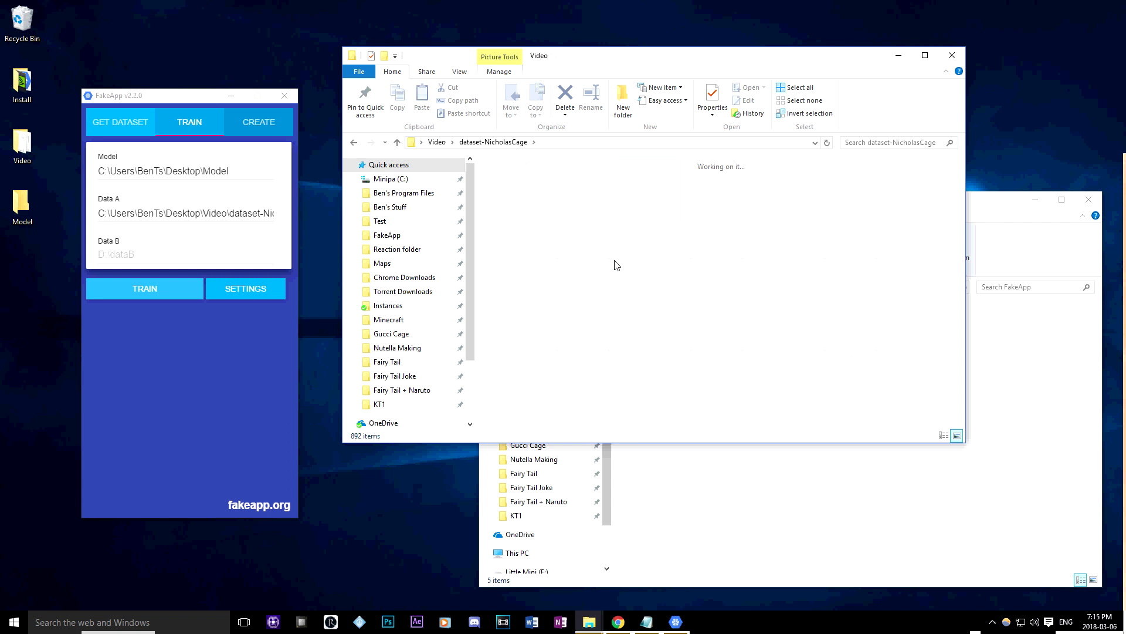
double_click(526, 198)
double_click(519, 183)
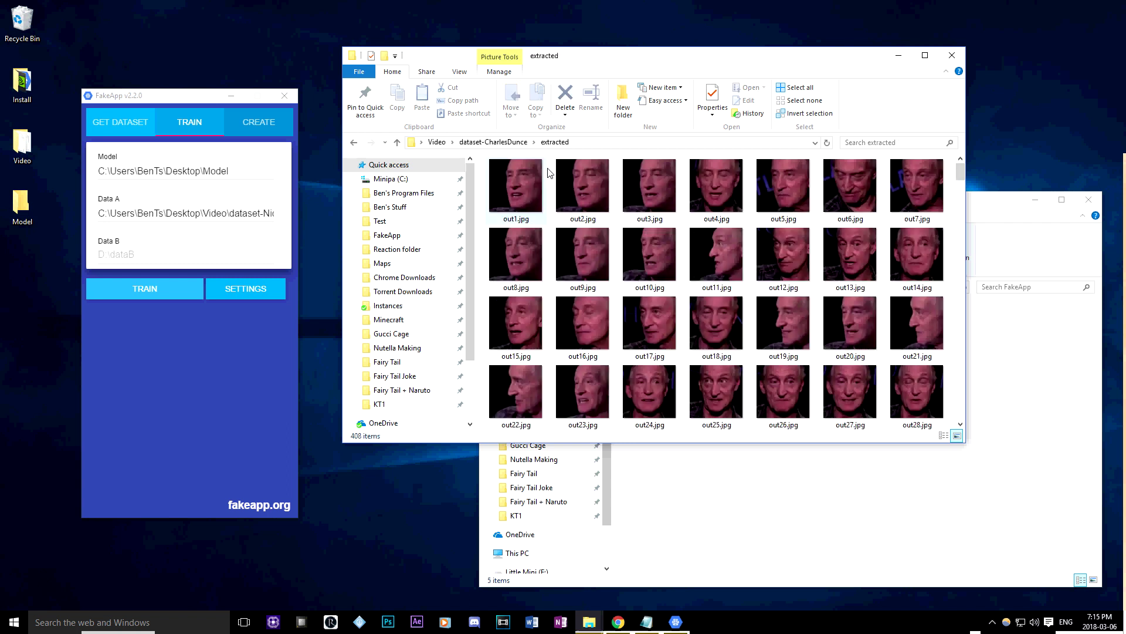
left_click(196, 253)
key("ctrl+v")
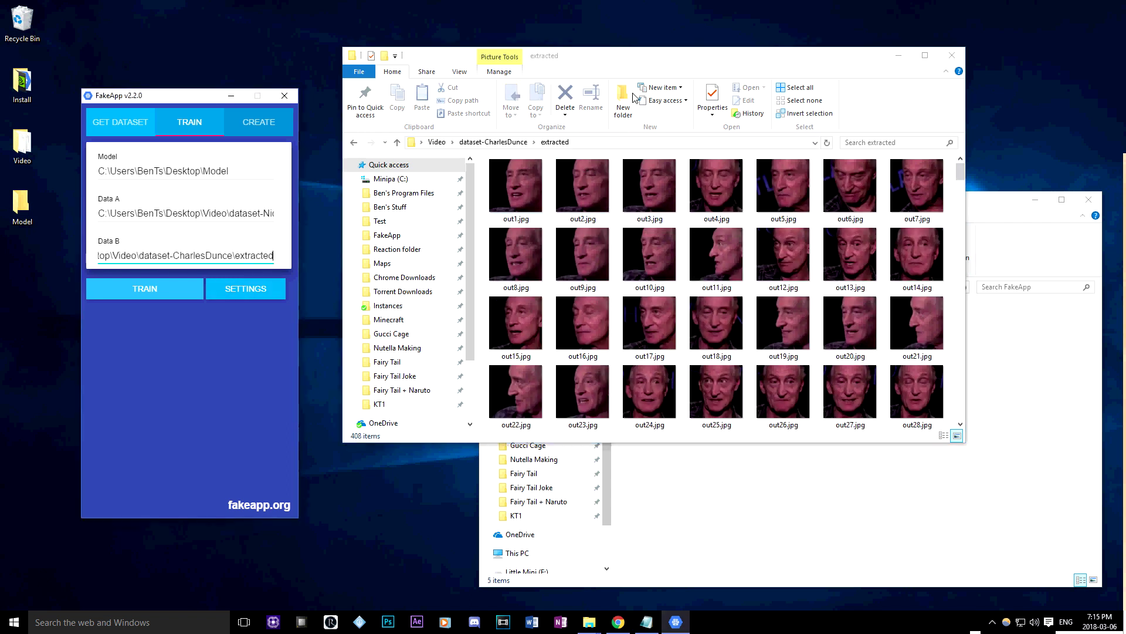
left_click(634, 69)
key("BackSpace")
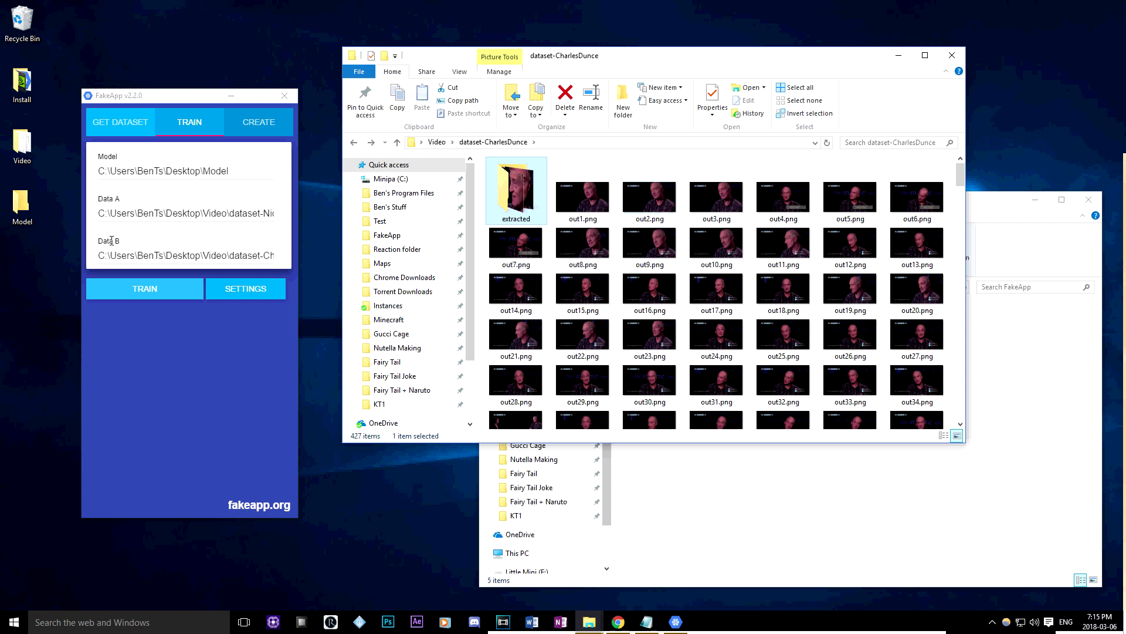
triple_click(100, 214)
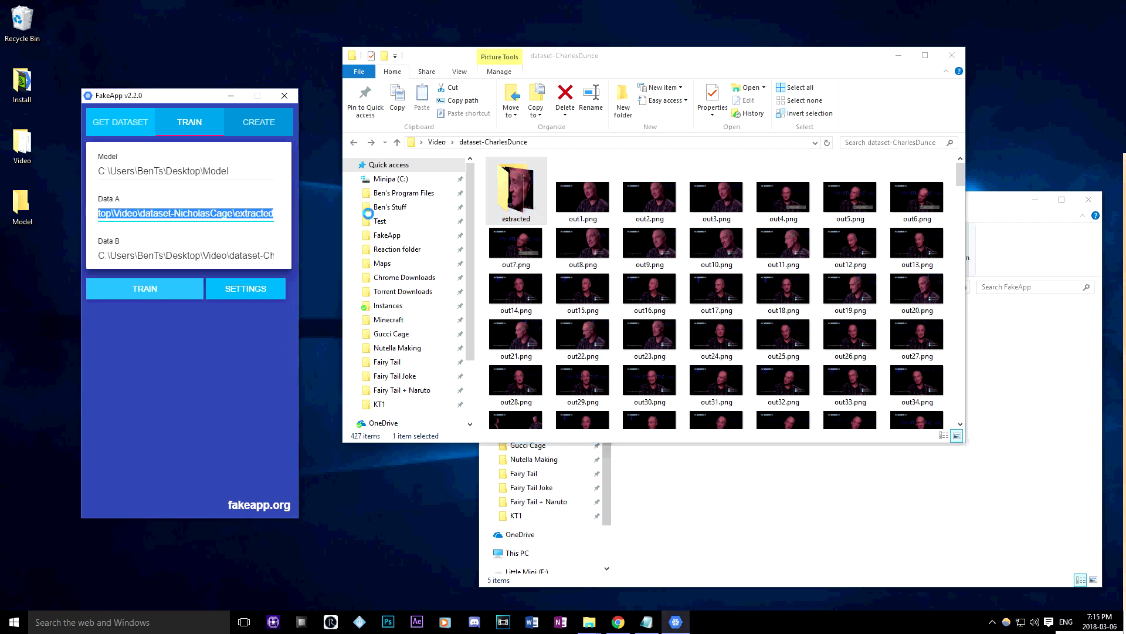
left_click_drag(99, 255, 352, 259)
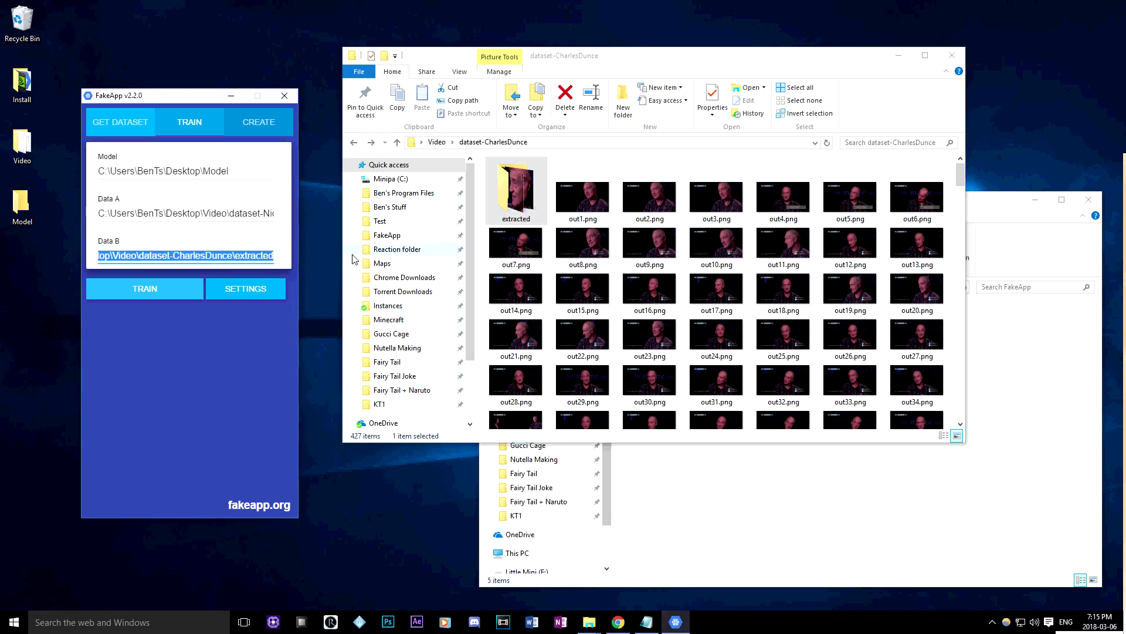
left_click(246, 289)
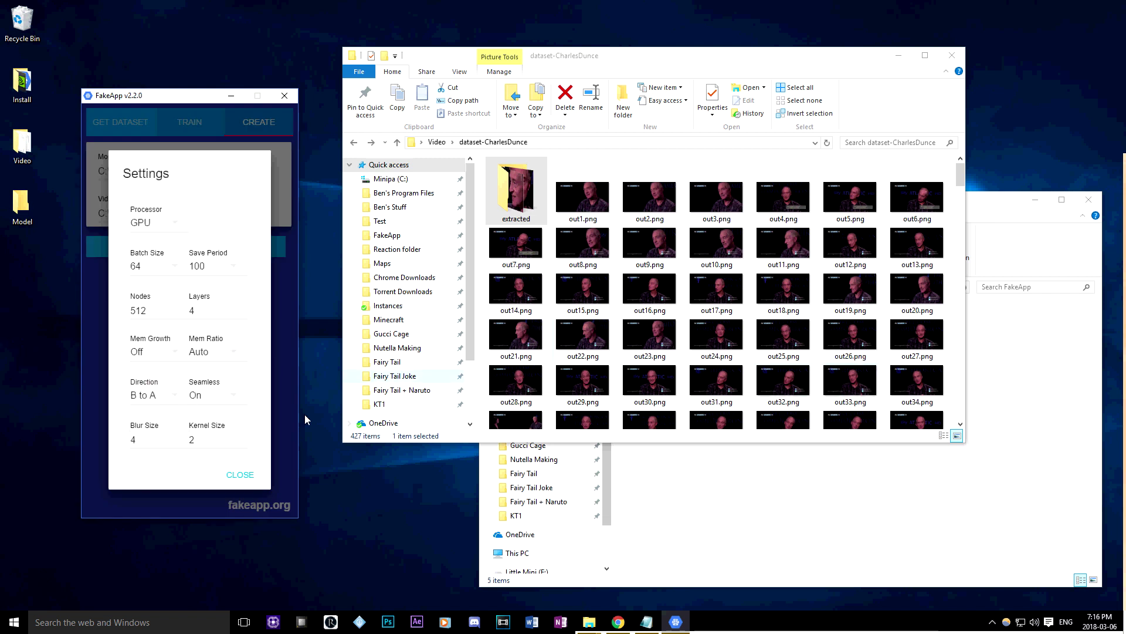
Close Settings and the dataset-CharlesDunce window, then start training the face-swap model
left_click(240, 474)
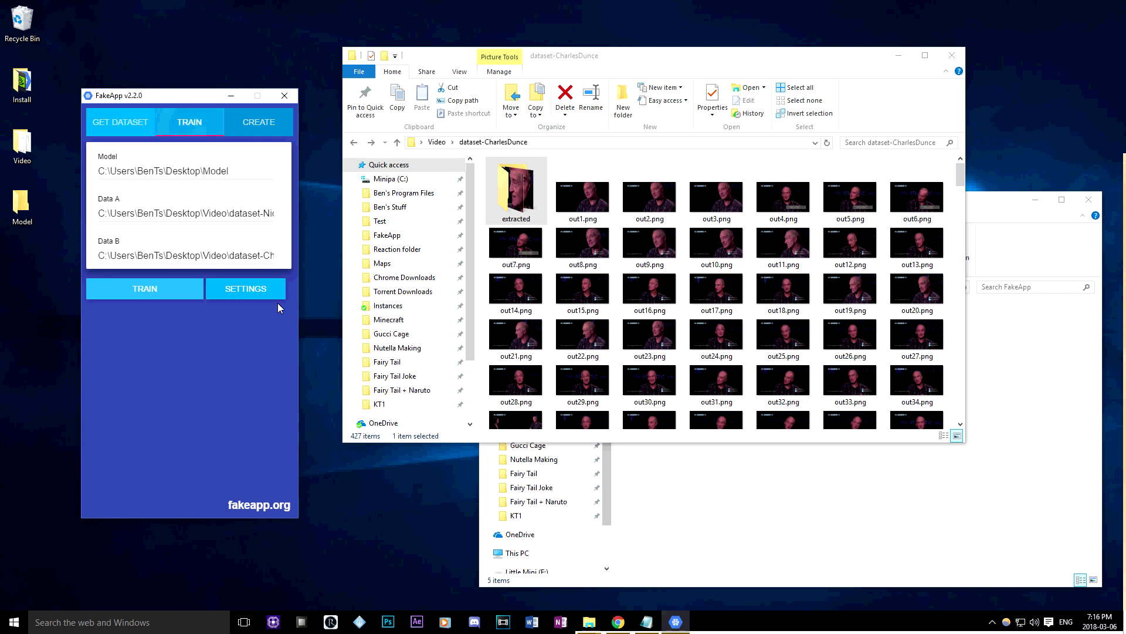
left_click(897, 55)
left_click(123, 298)
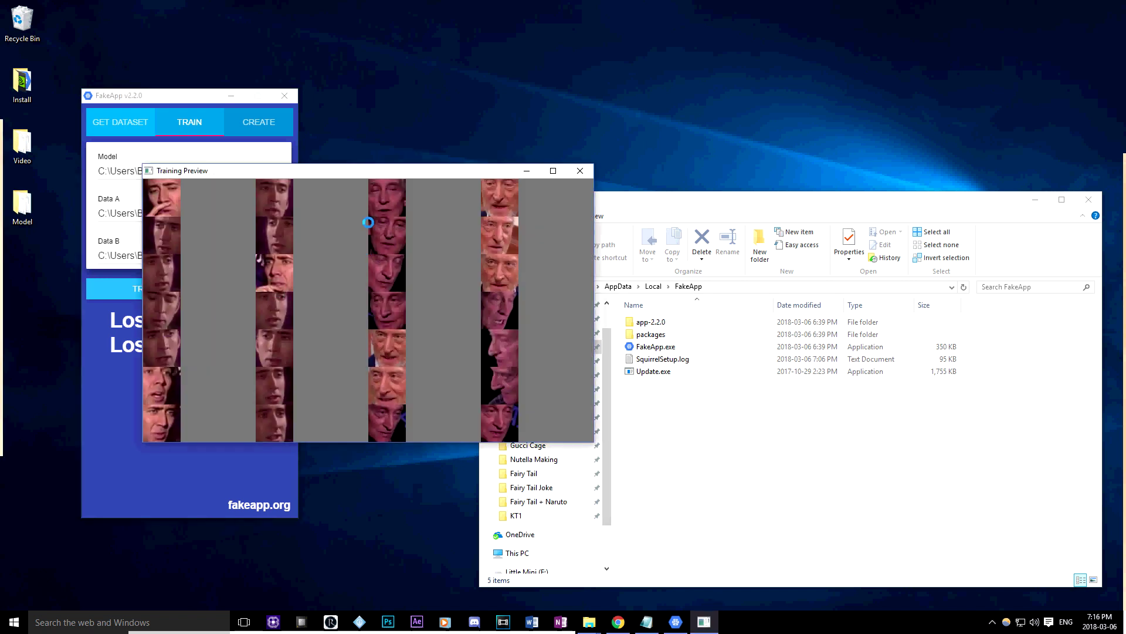
Move the training preview further right and highlight the Loss B value
mouse_move(401, 167)
left_mouse_down()
mouse_move(520, 174)
mouse_move(597, 133)
left_mouse_up()
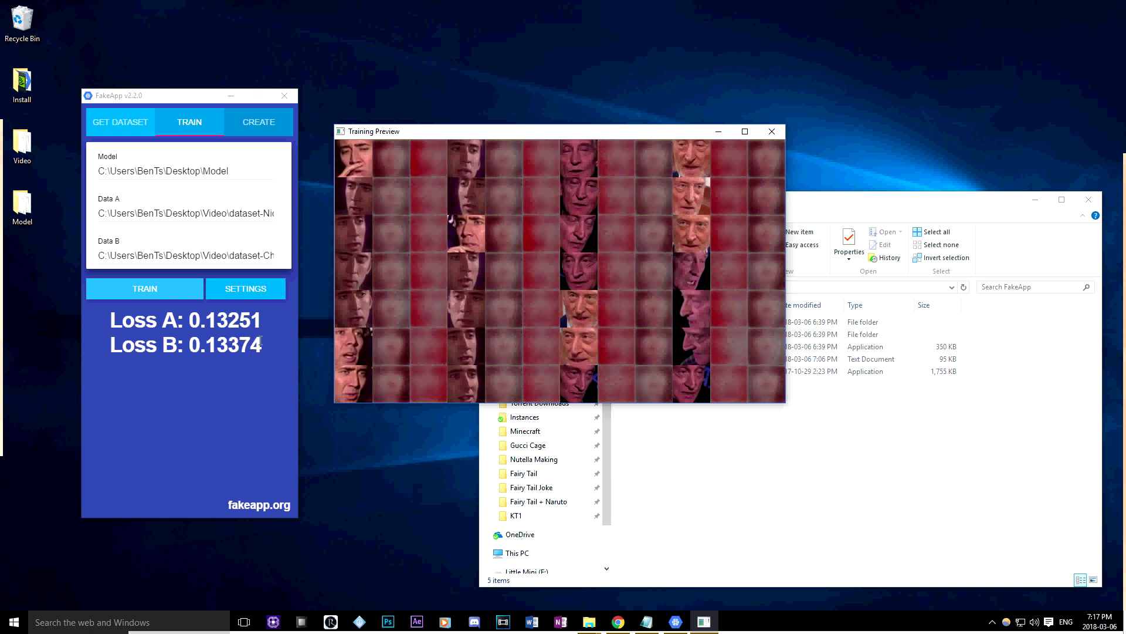
left_click_drag(261, 346, 178, 346)
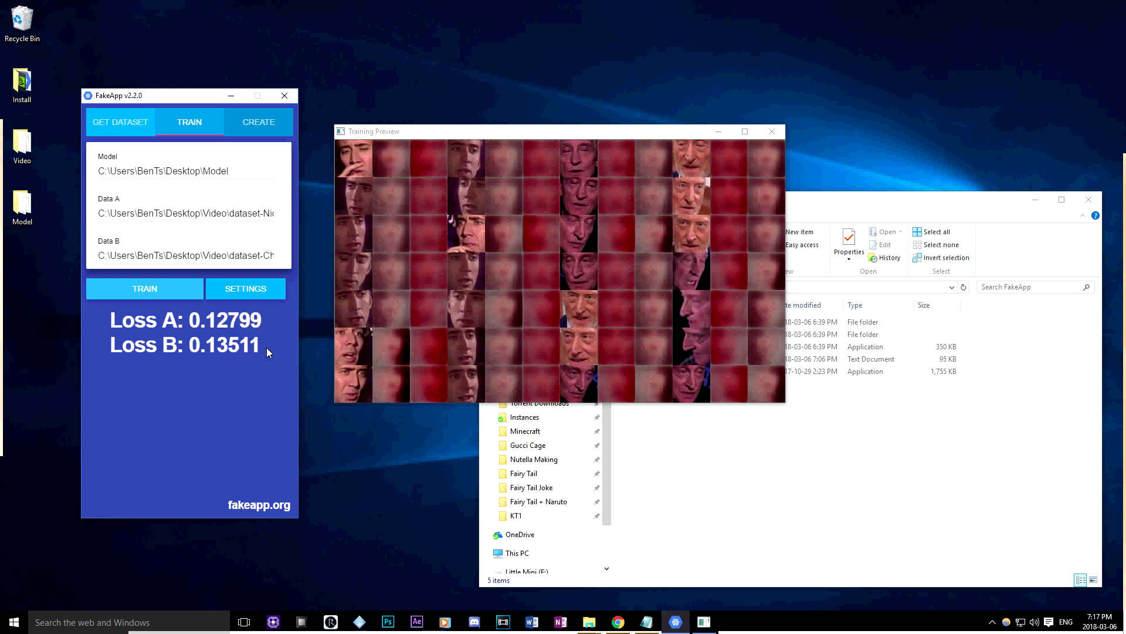
left_click_drag(269, 346, 179, 346)
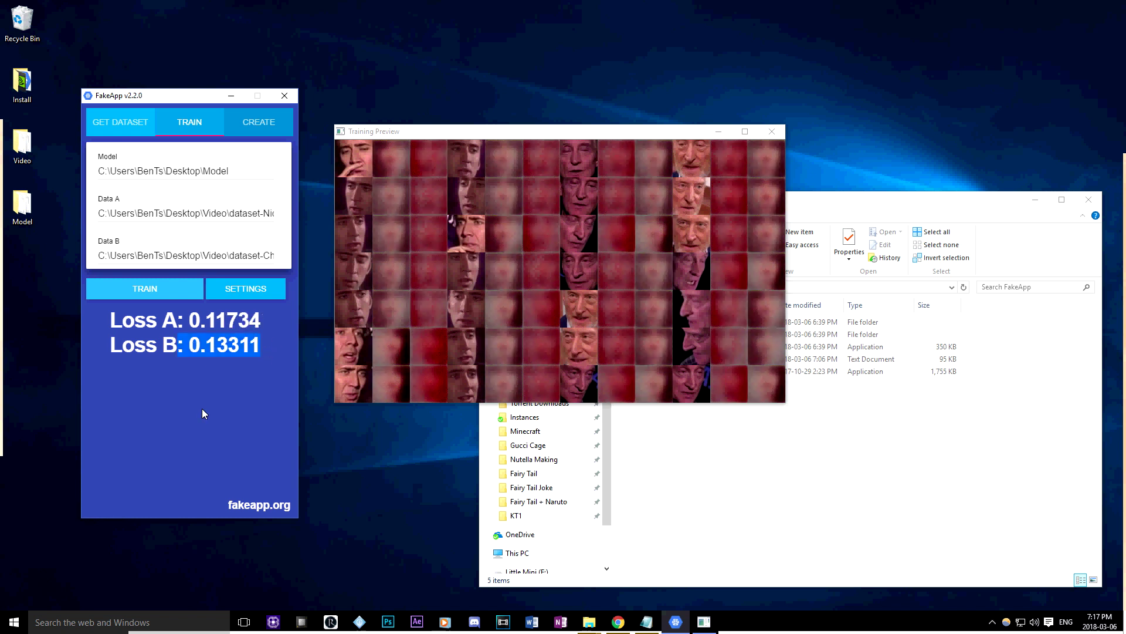
Check the Layers and Batch Size training settings, keeping Batch Size at 64, and return to training
left_click(136, 131)
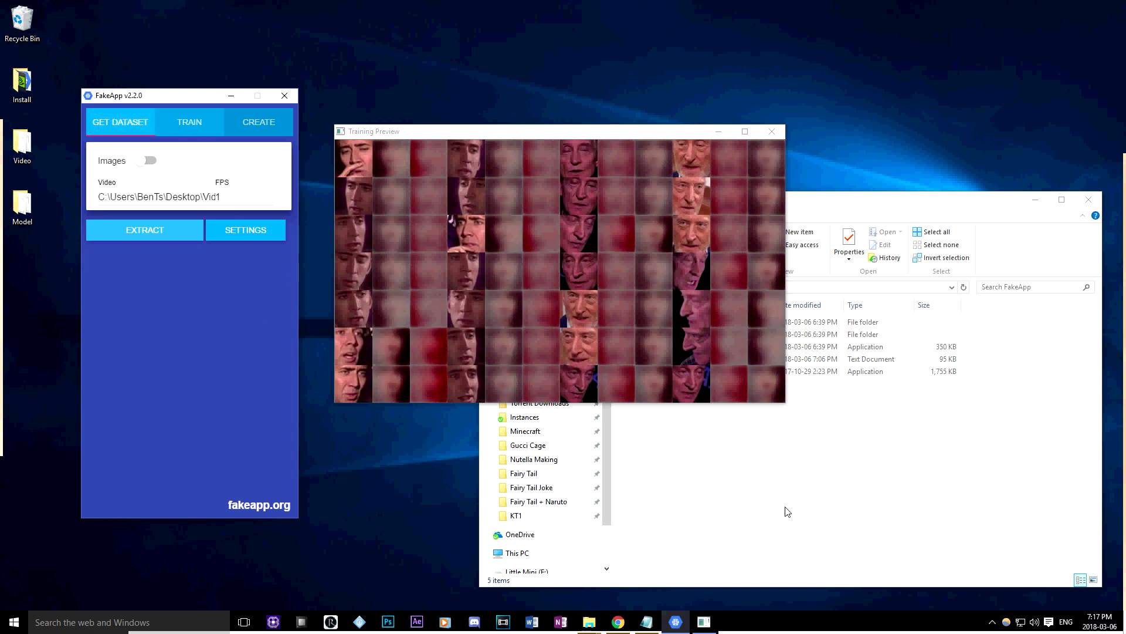
left_click(775, 492)
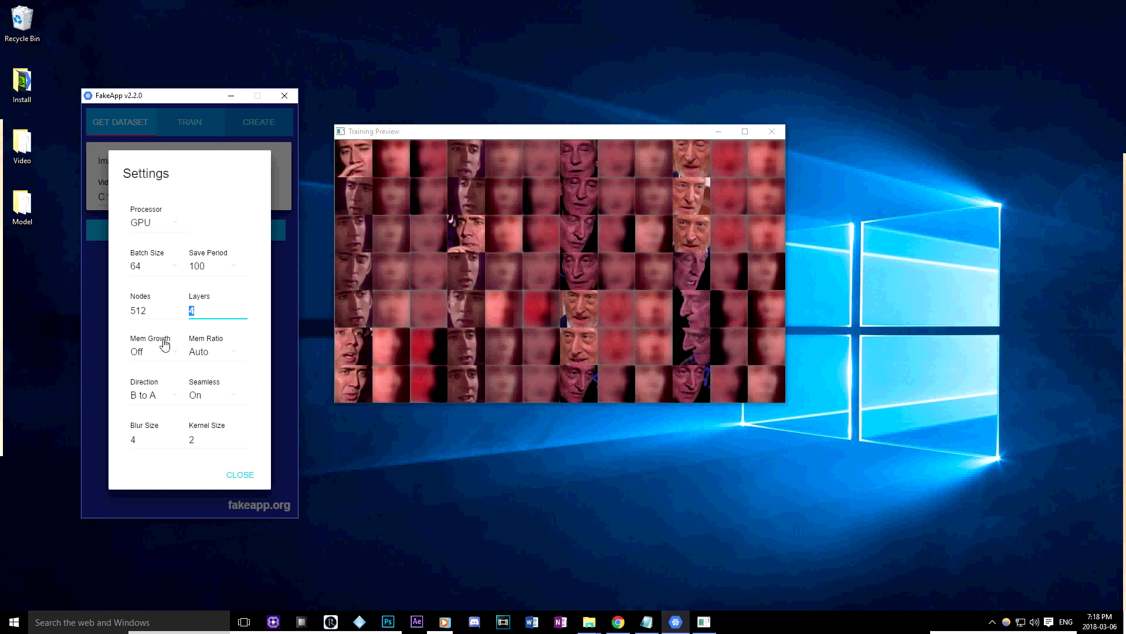
left_click(223, 306)
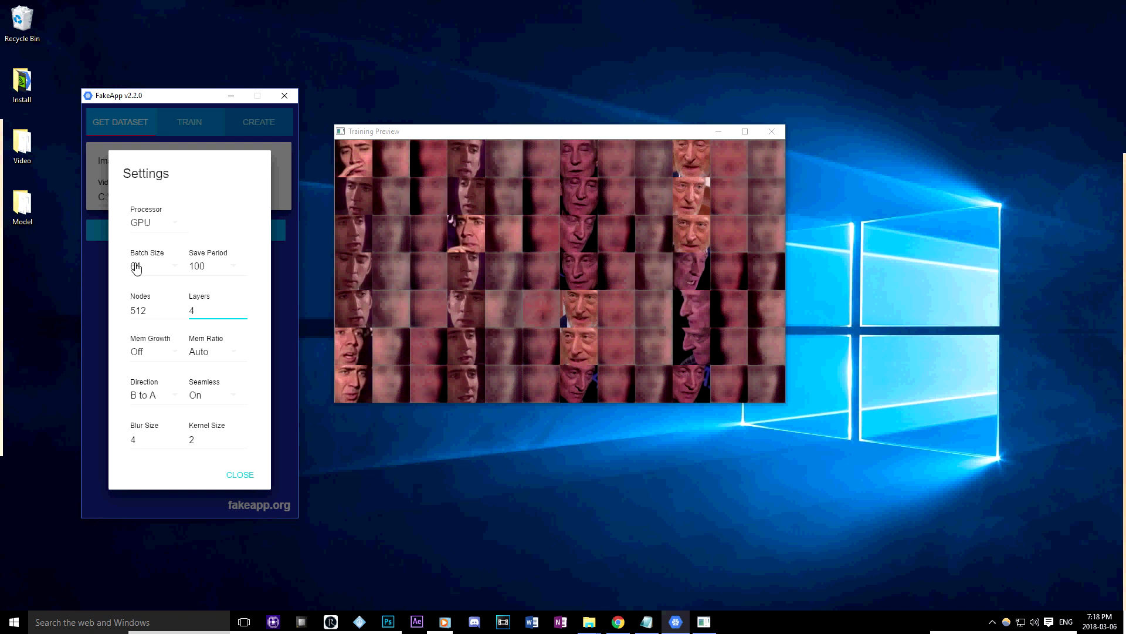
left_click(149, 322)
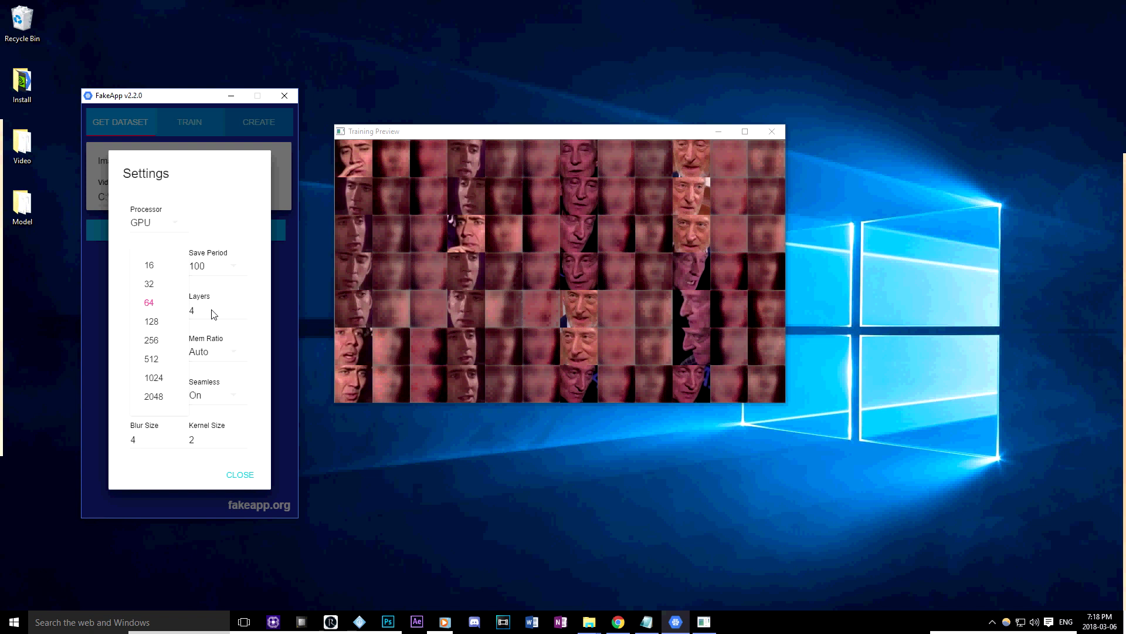
left_click(262, 426)
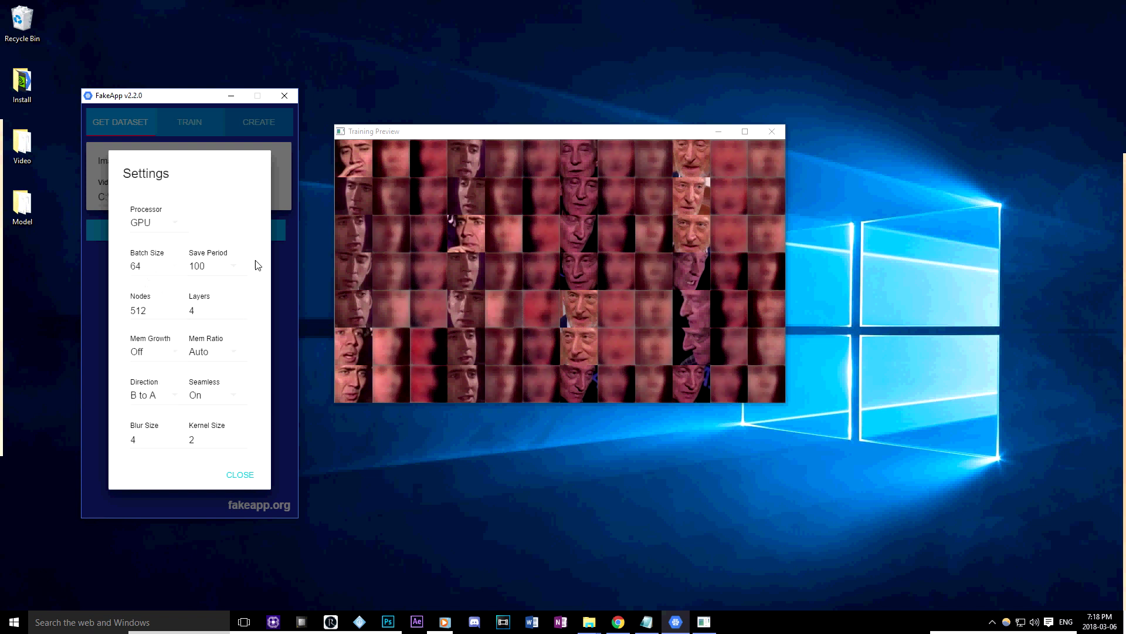
left_click(248, 472)
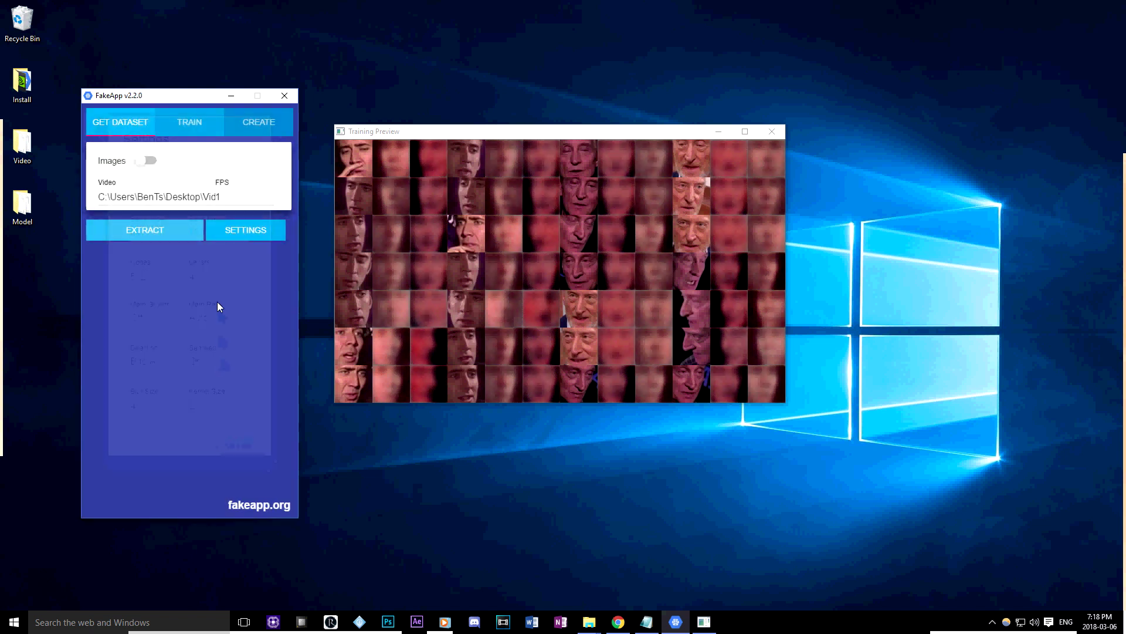
left_click(182, 127)
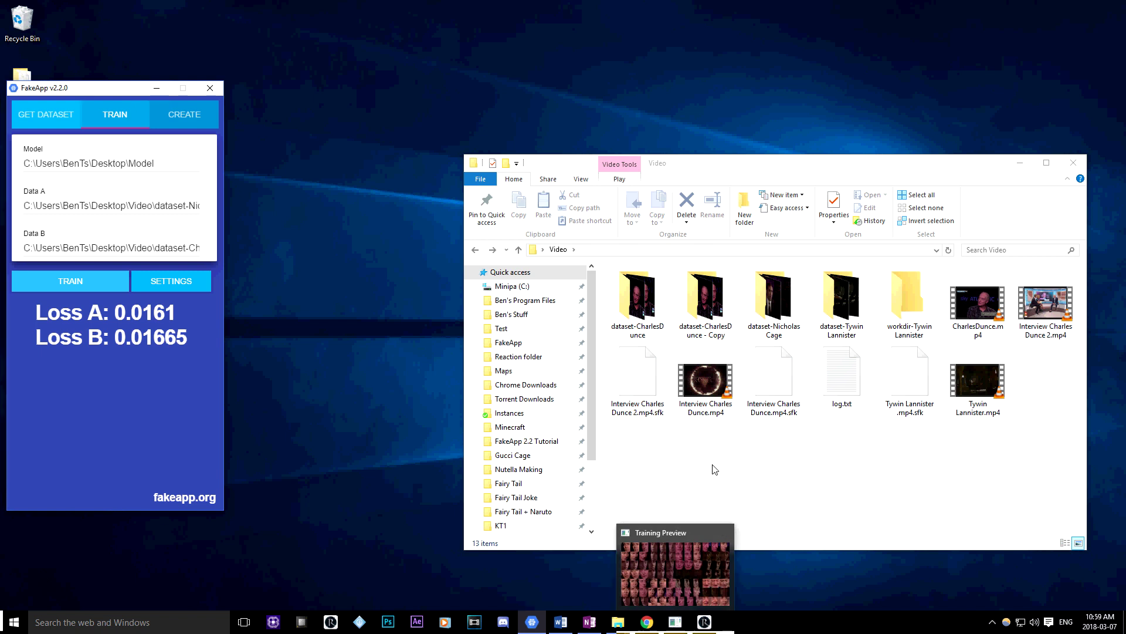
Stop training by closing the Training Preview window and dismissing the training-ended message
left_click(676, 621)
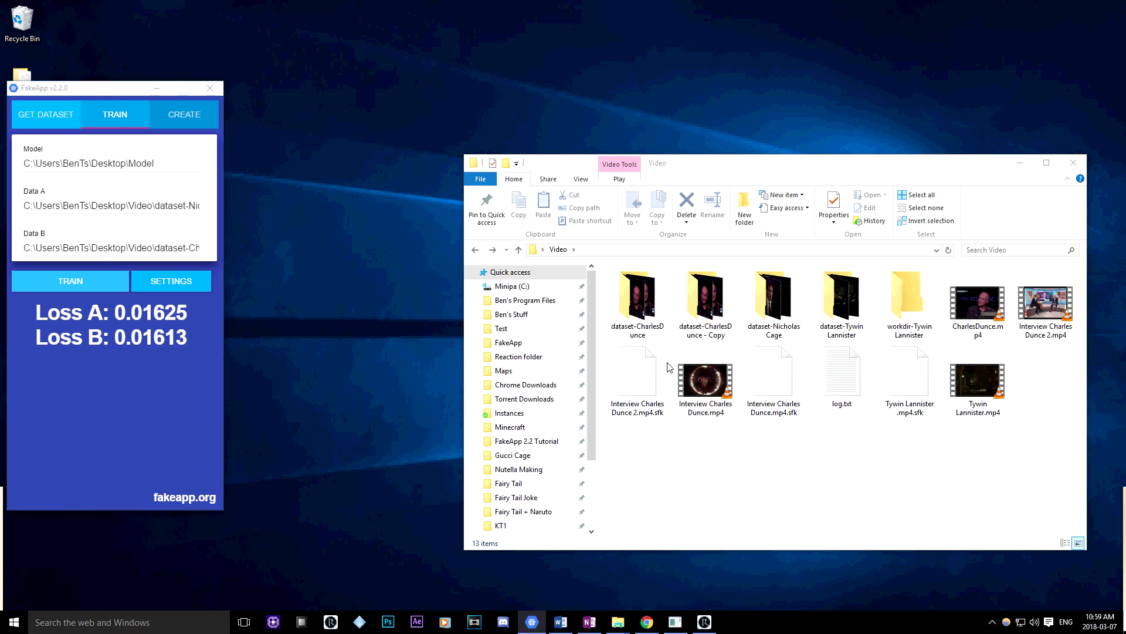
mouse_move(382, 128)
left_mouse_down()
mouse_move(620, 123)
mouse_move(476, 128)
left_mouse_up()
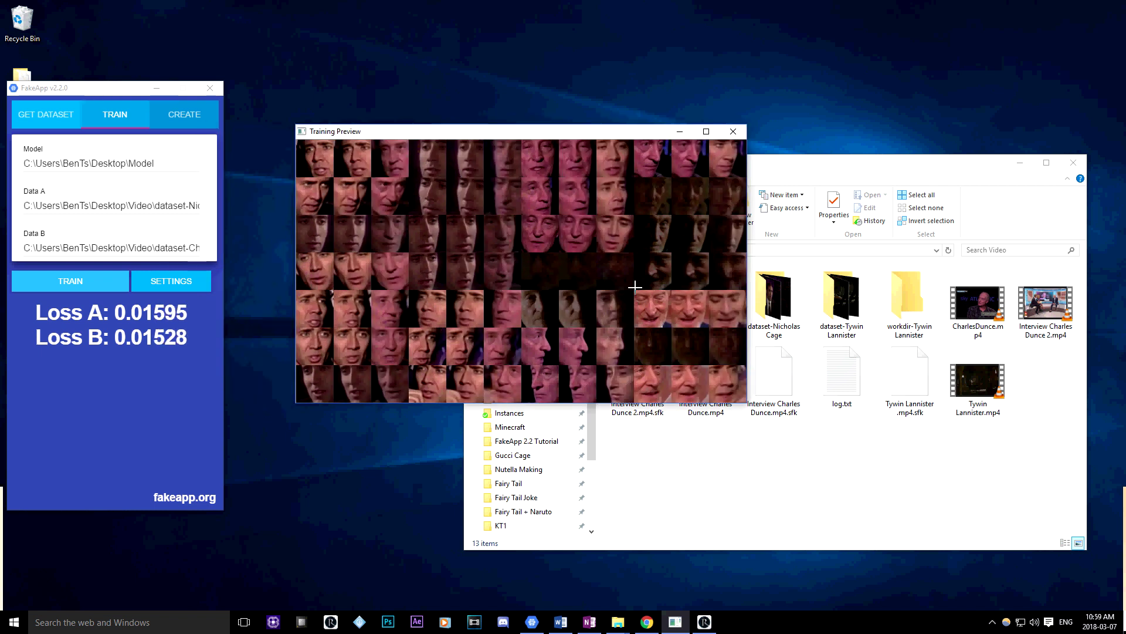
key("q")
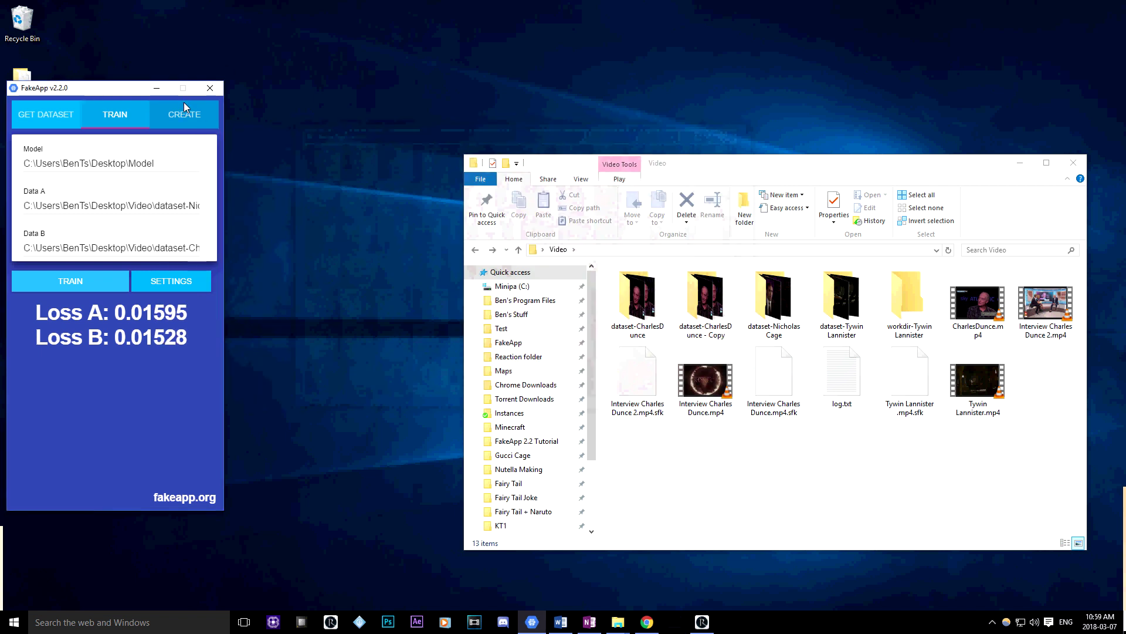
left_click(699, 316)
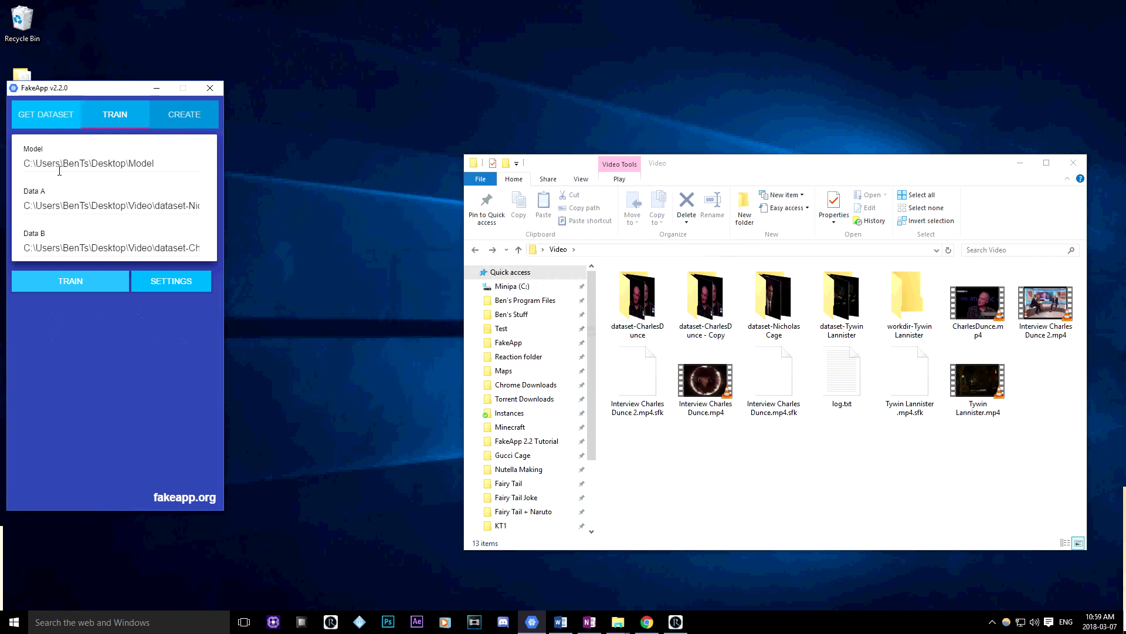
Check the frame rate in Tywin Lannister.mp4's properties details on the Create page
left_click(174, 126)
right_click(985, 353)
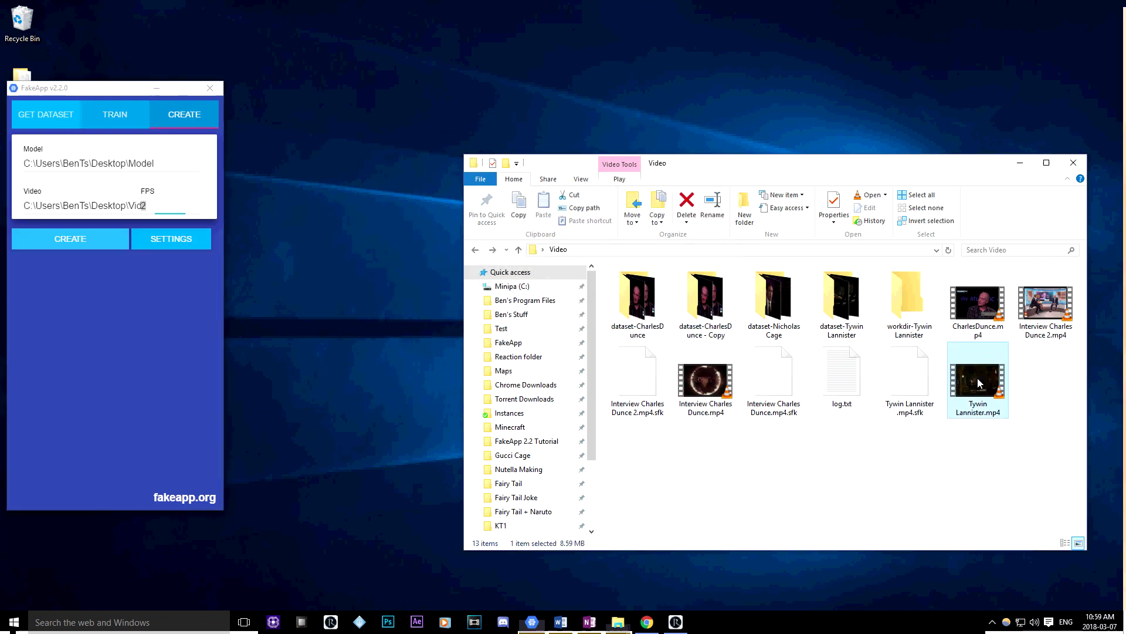
left_click(937, 369)
left_click(983, 336)
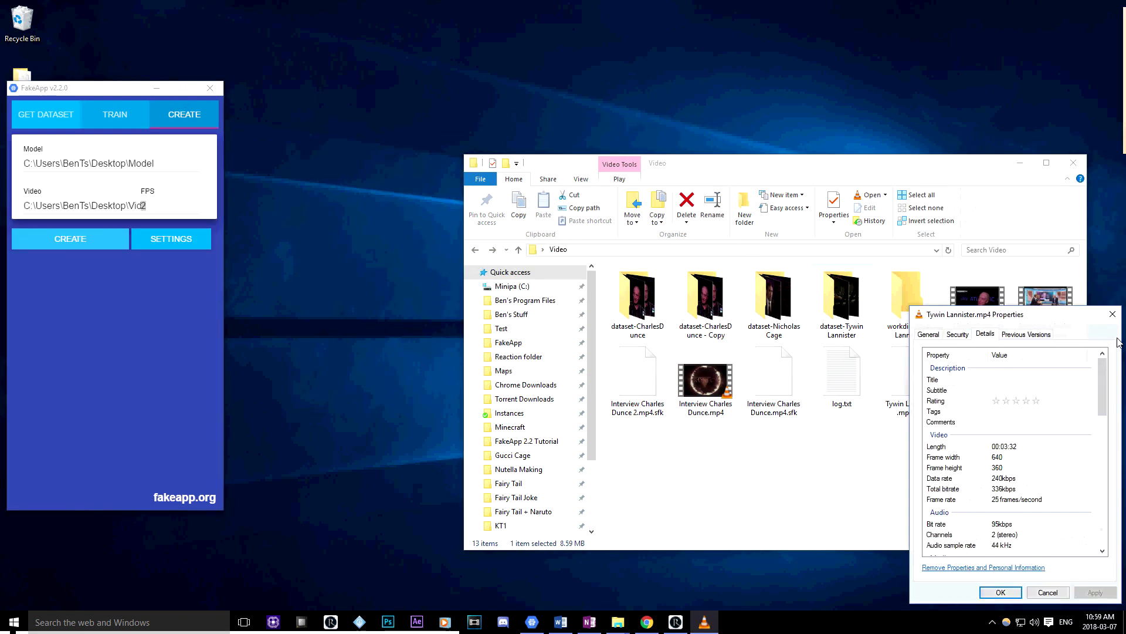
left_click(1113, 314)
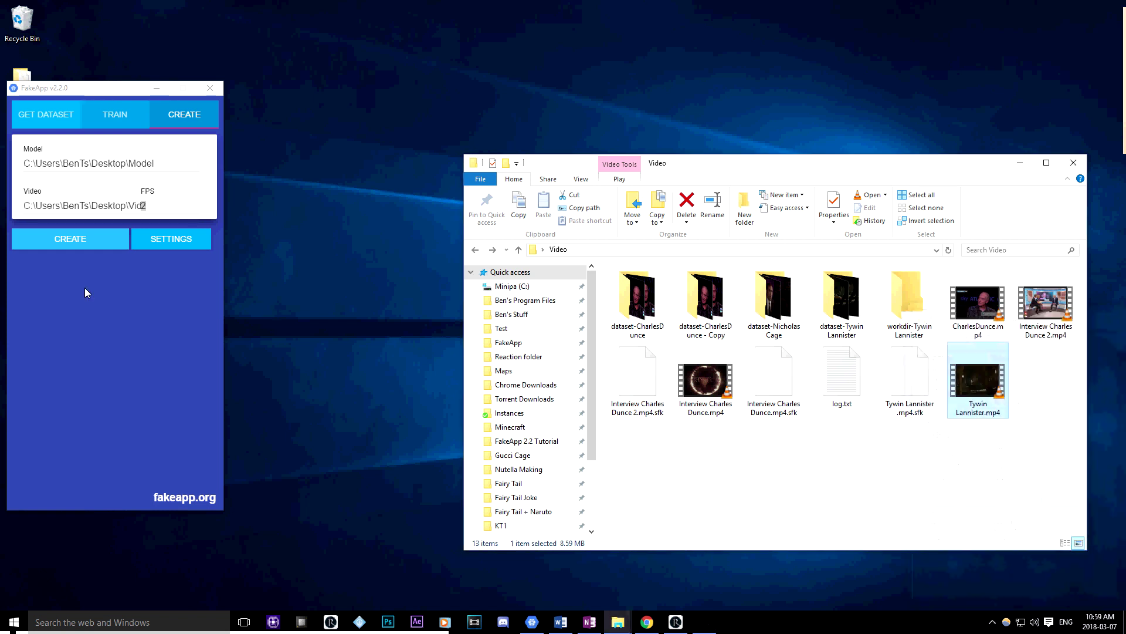
Set FPS to 25 and start creating the swapped video
left_click(151, 207)
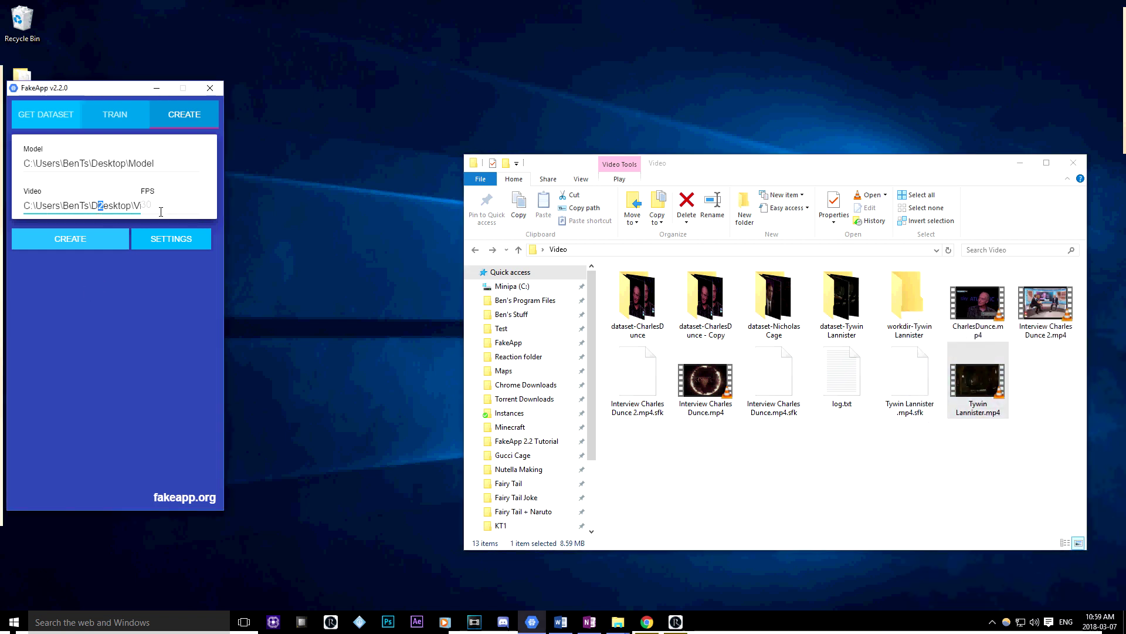
type("25")
left_click(164, 244)
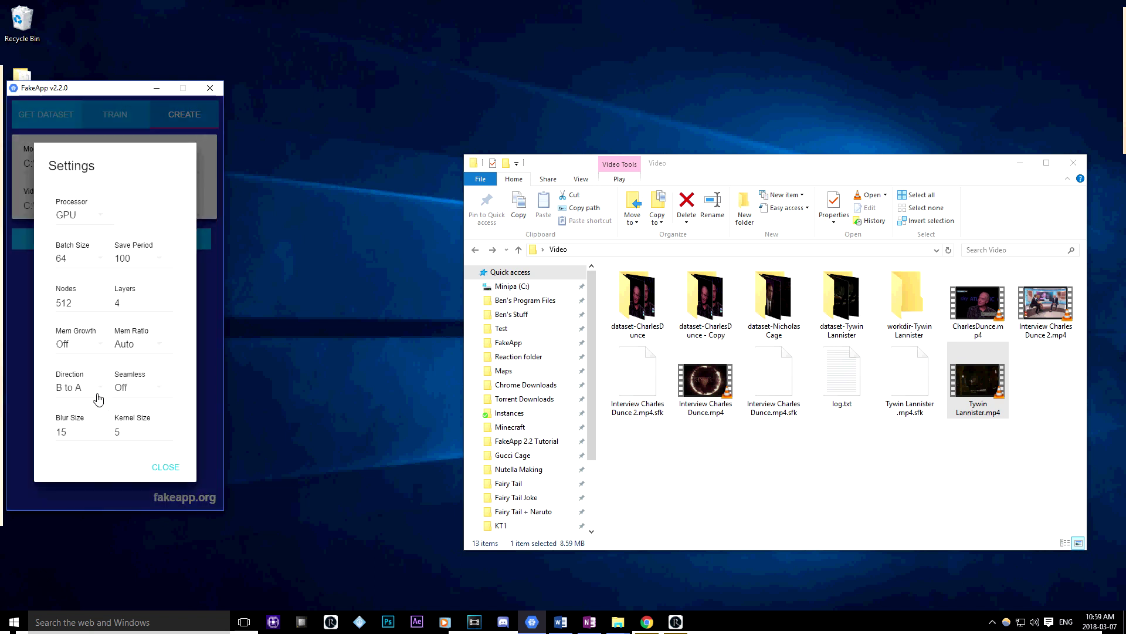
left_click(177, 475)
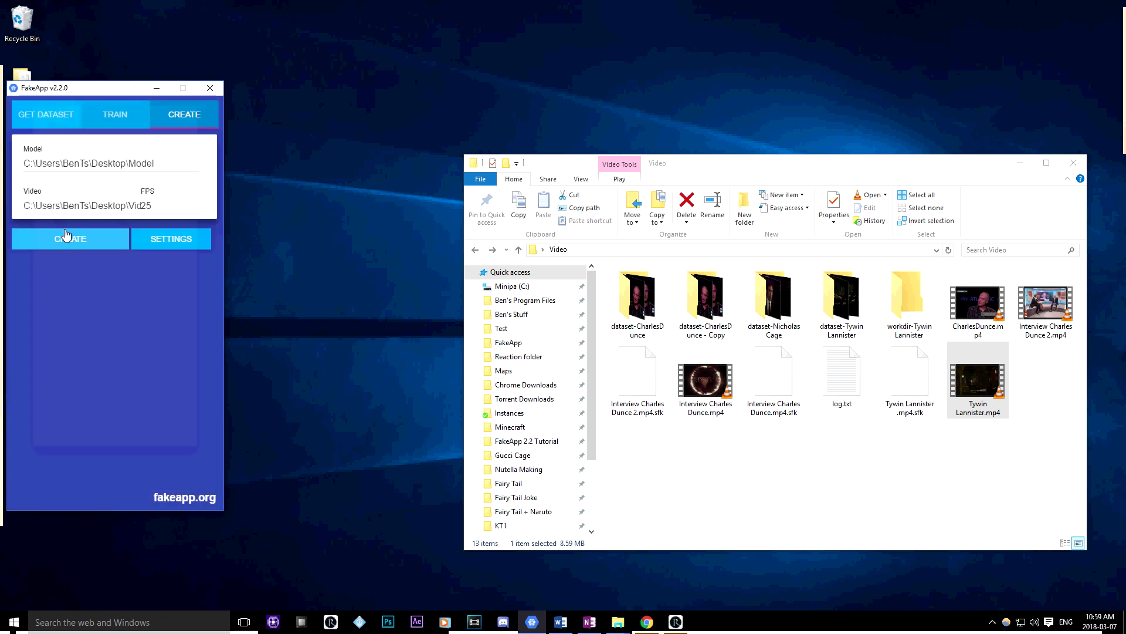
left_click(66, 238)
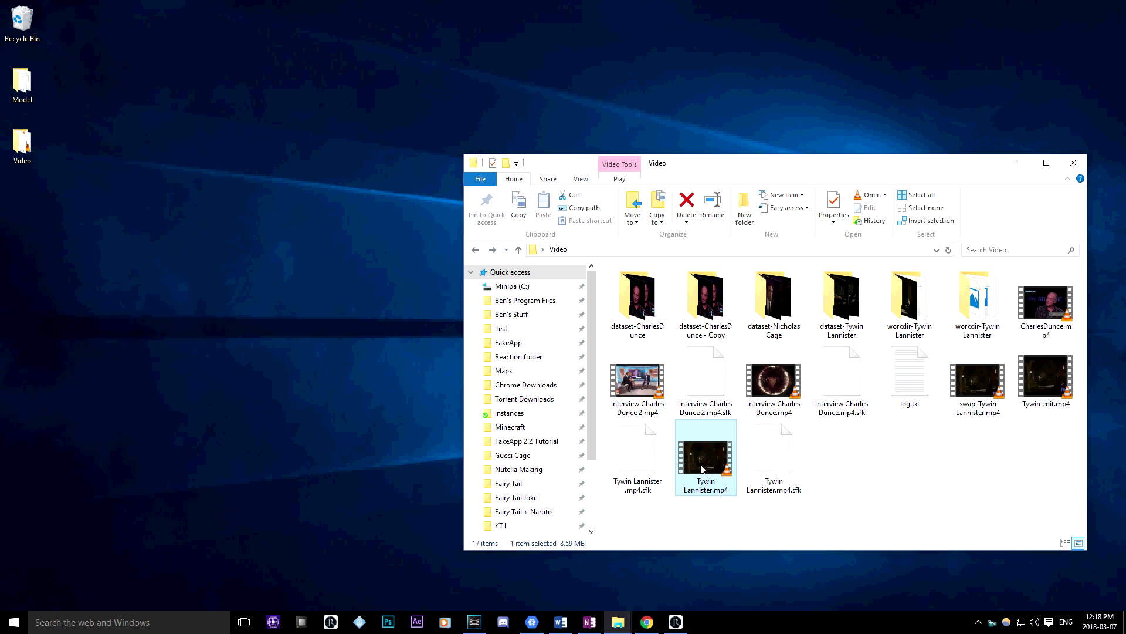
Deselect Tywin Lannister.mp4 and play Tywin edit.mp4 in VLC
left_click(920, 472)
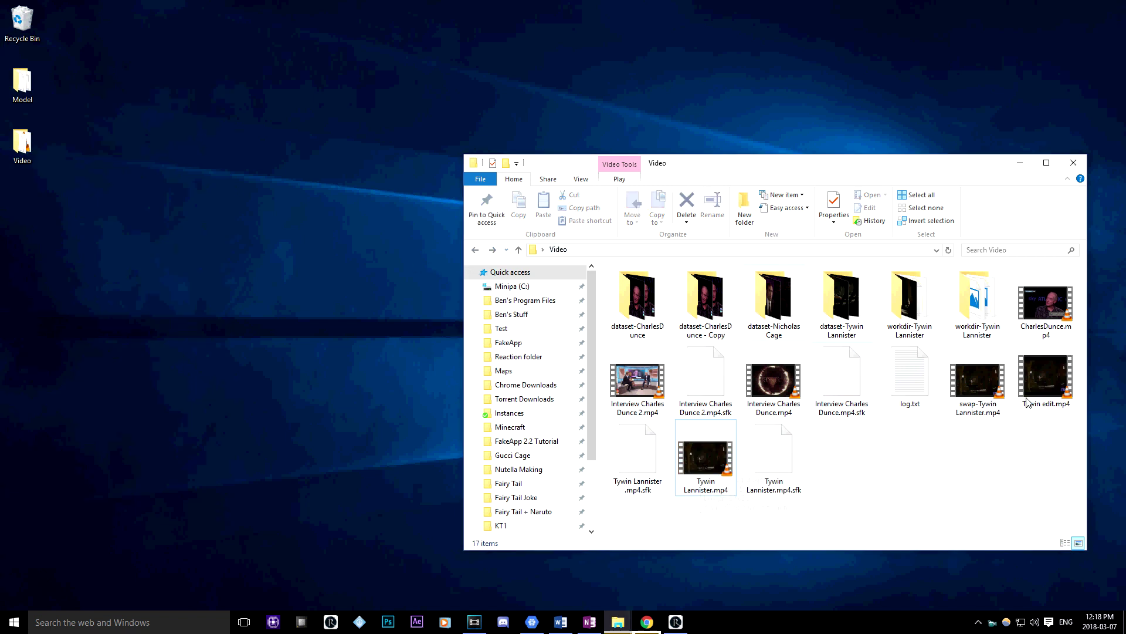
double_click(1042, 378)
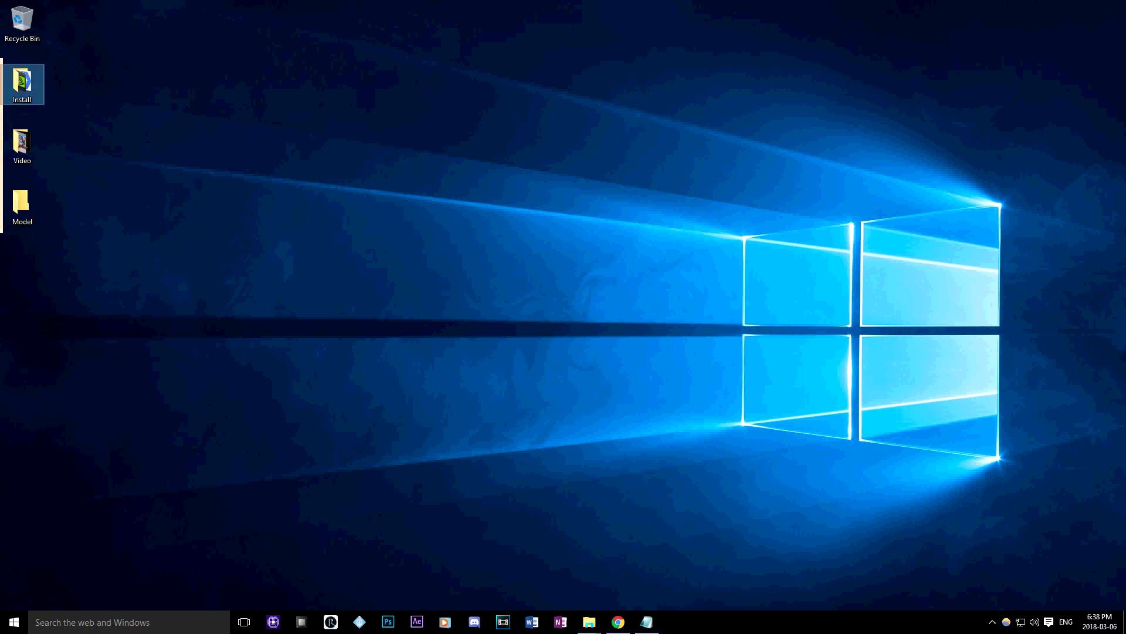
Open the Install folder, select cuda_9.0.176.1_windows.exe, and search Windows for 'add'
key("Return")
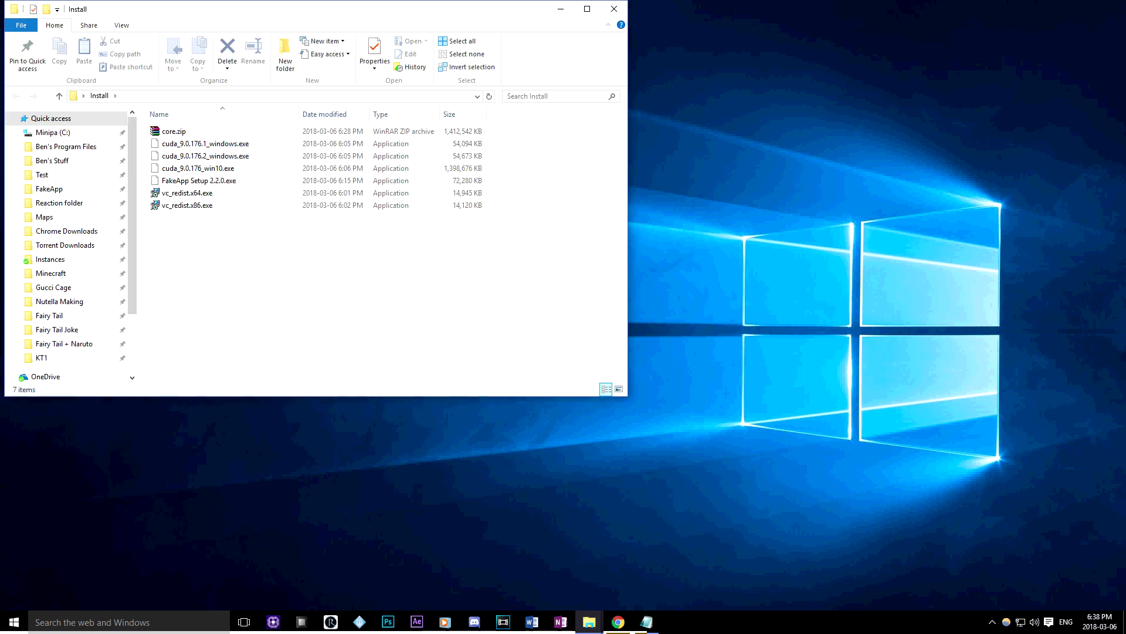
left_click_drag(313, 252, 223, 121)
left_click(264, 255)
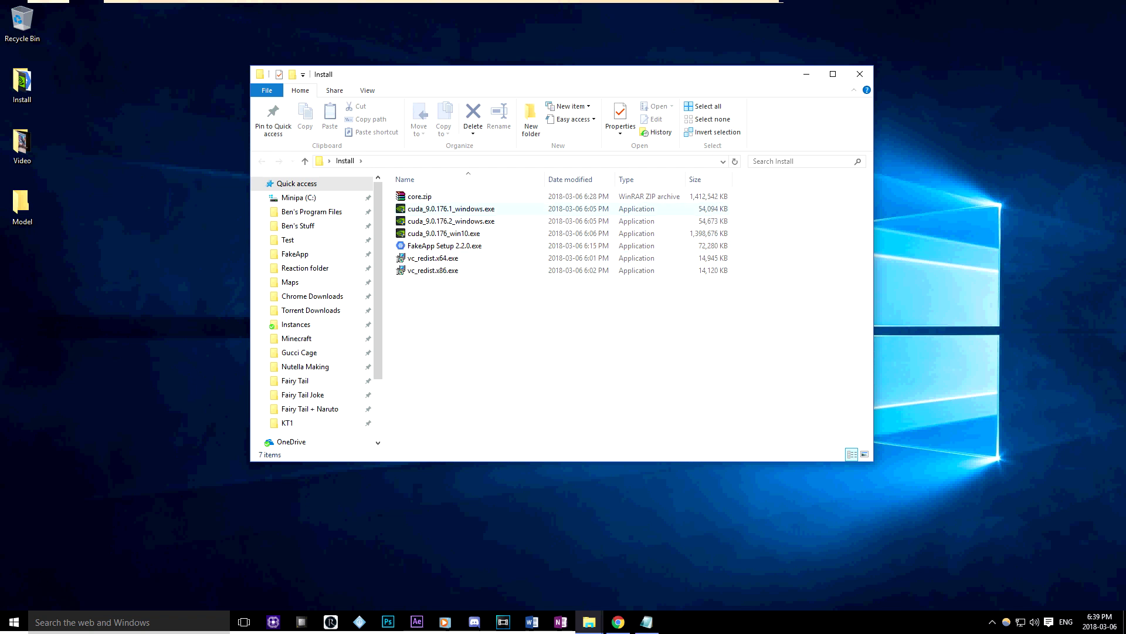
left_click(451, 208)
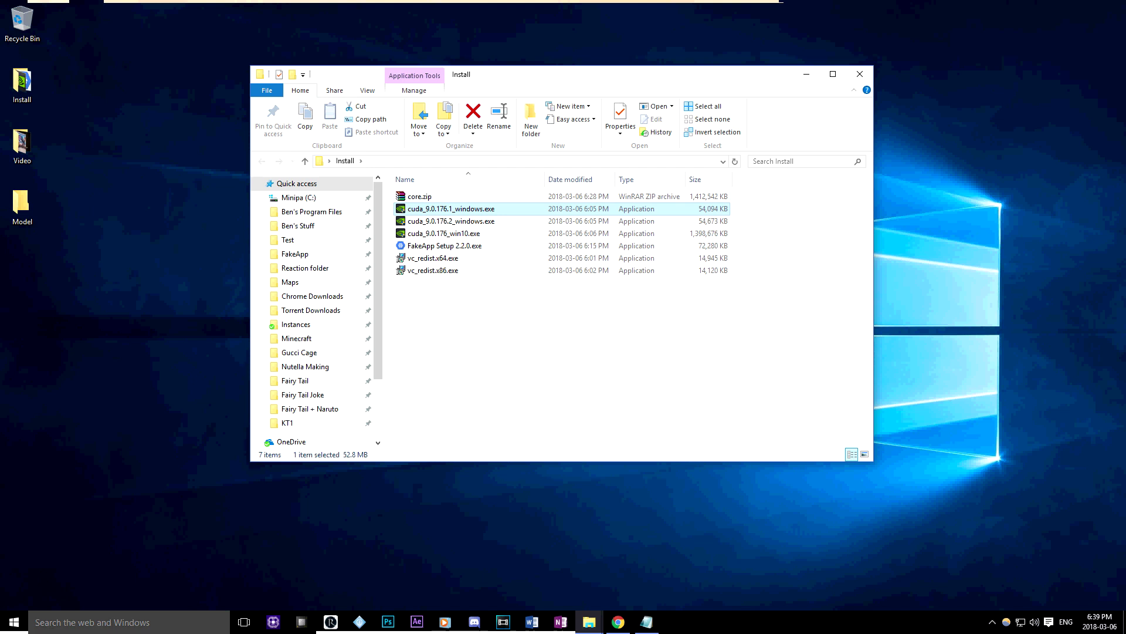
left_click(92, 623)
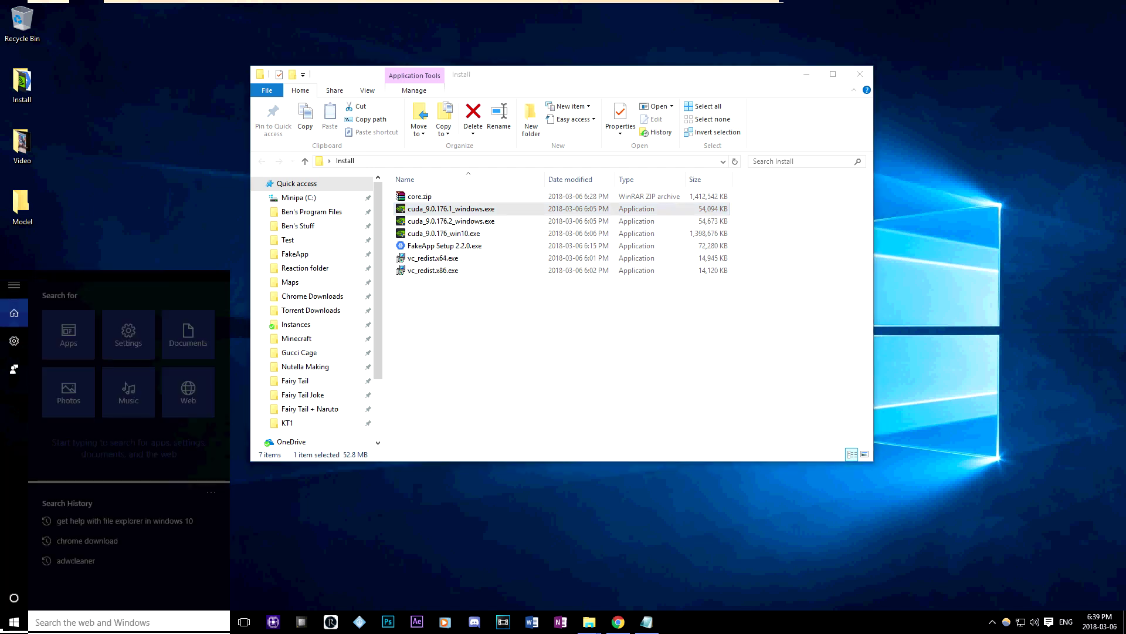
type("sof")
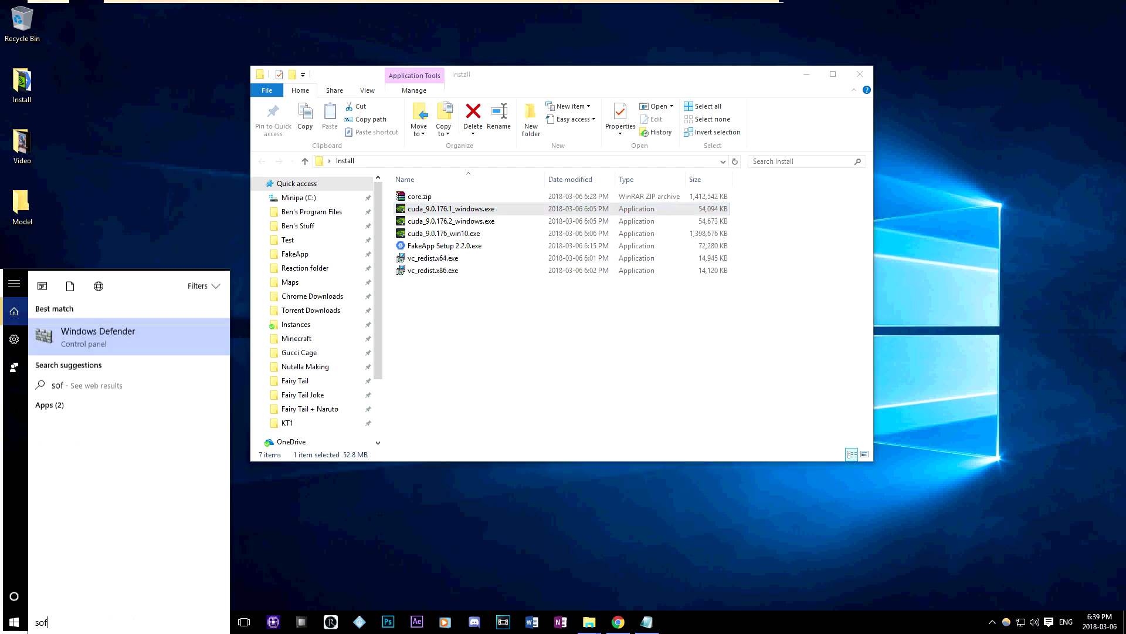
type("t")
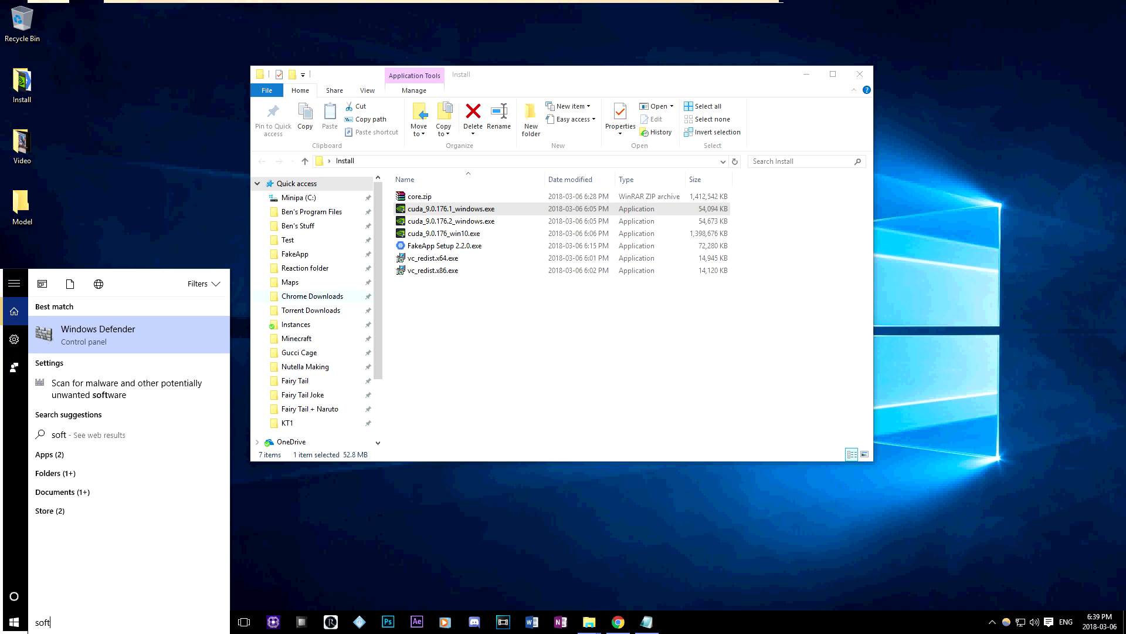
key("ctrl+a")
type("ad")
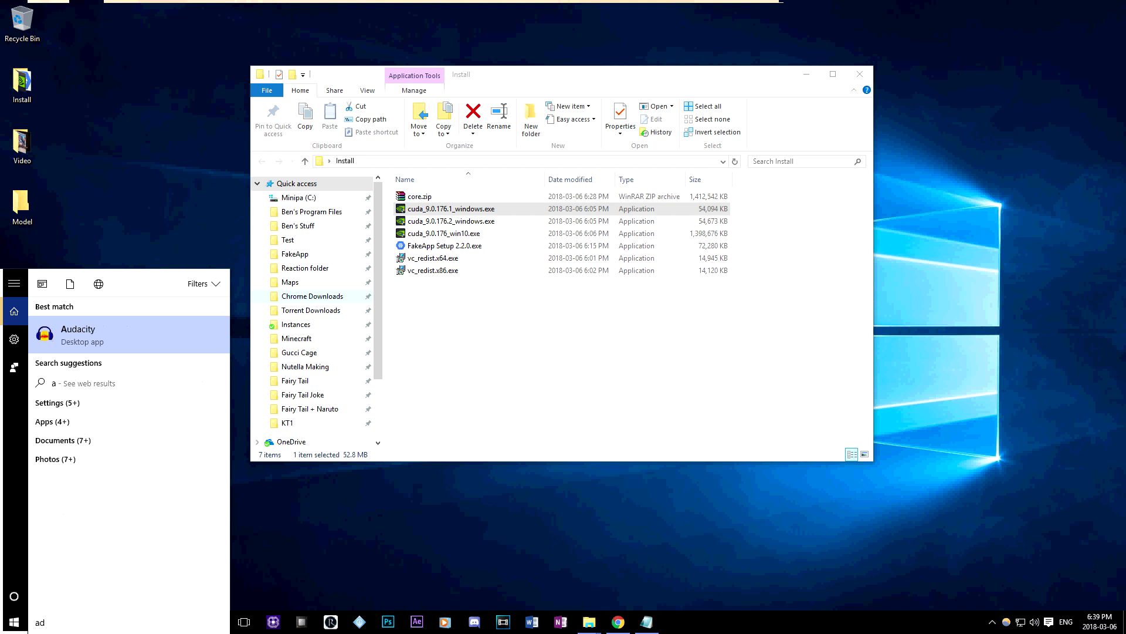
type("d")
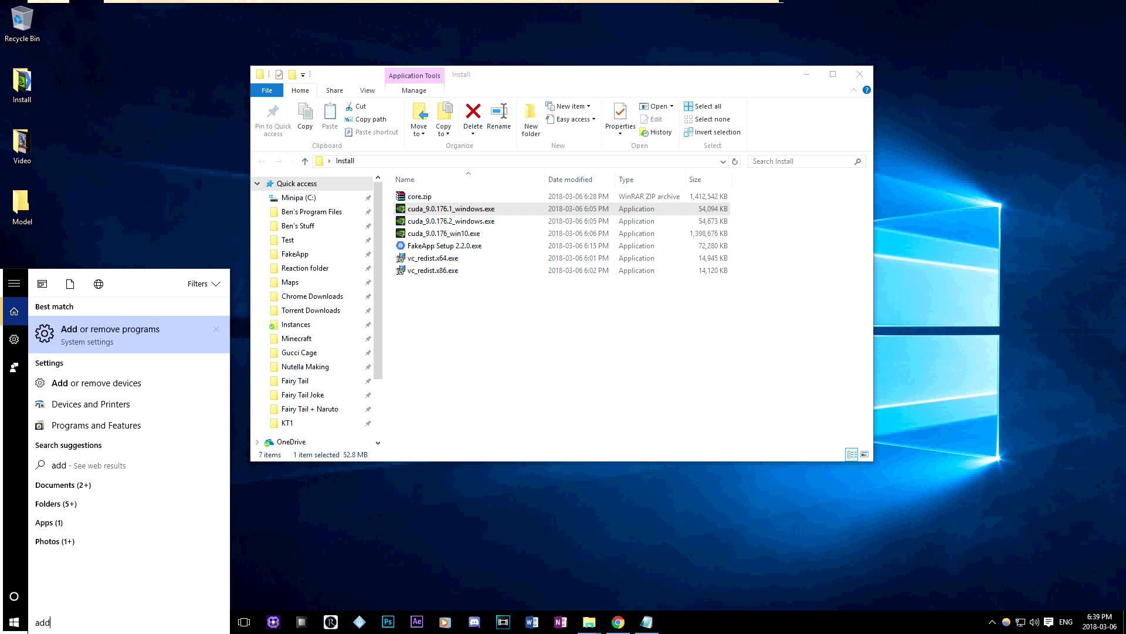